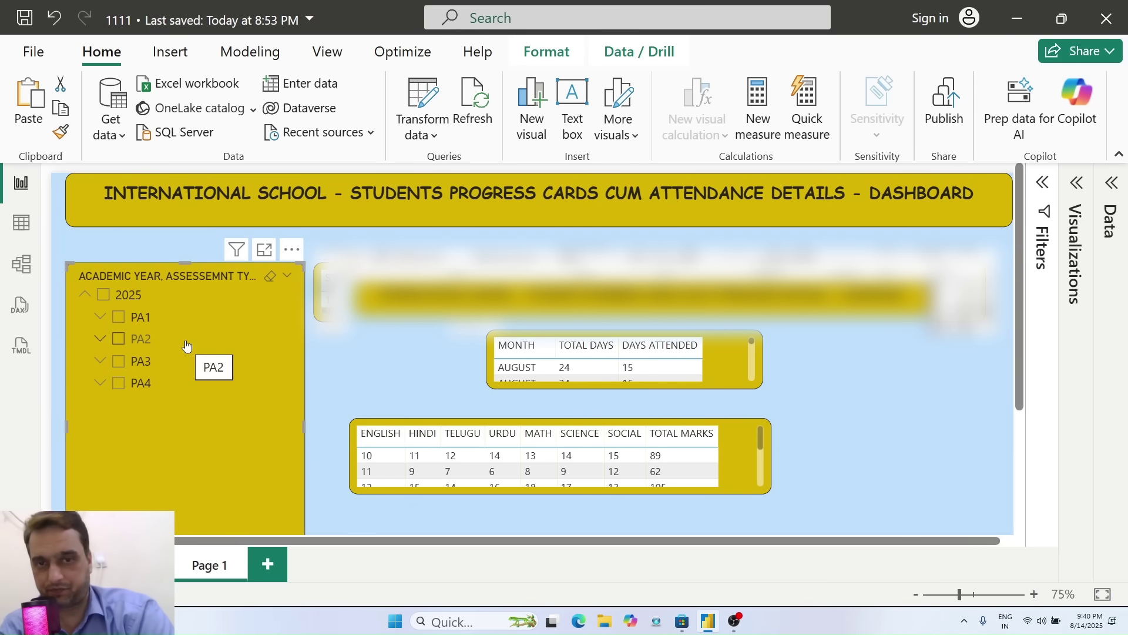
Filter the finished dashboard to academic year 2025, assessment PA1, grade VI, section B and one student's admission number.
click(101, 318)
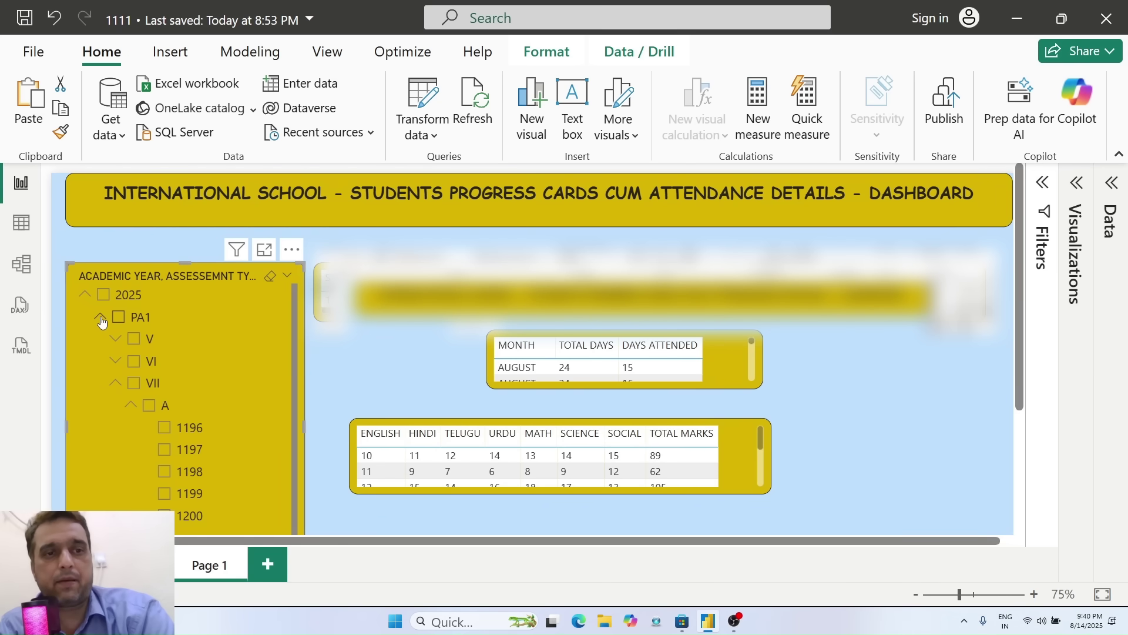
click(116, 361)
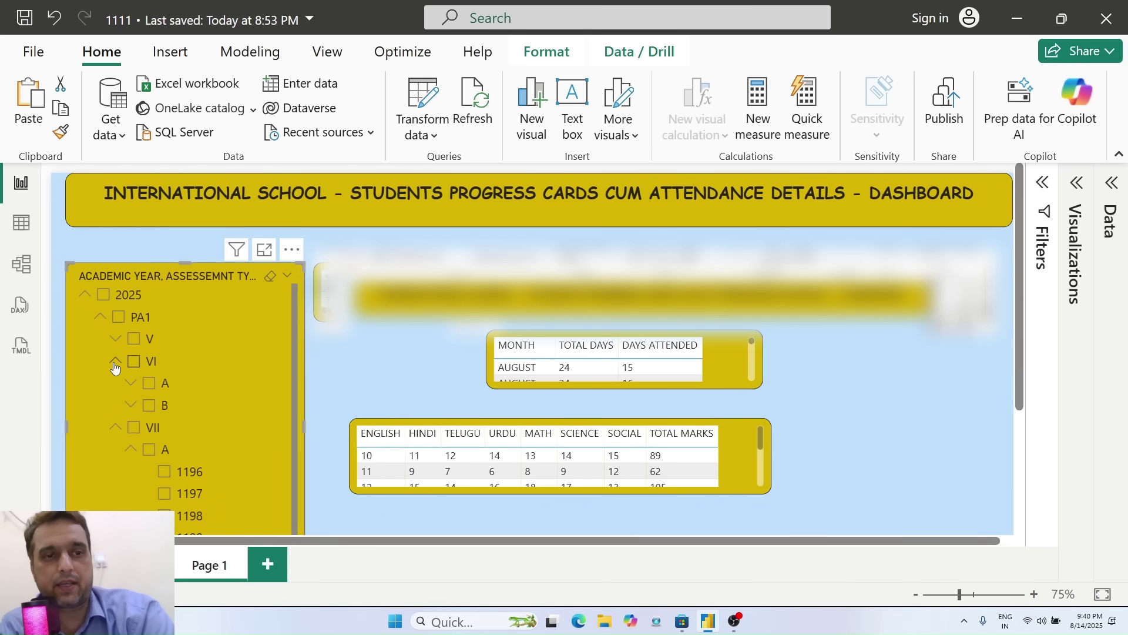
click(131, 407)
click(165, 474)
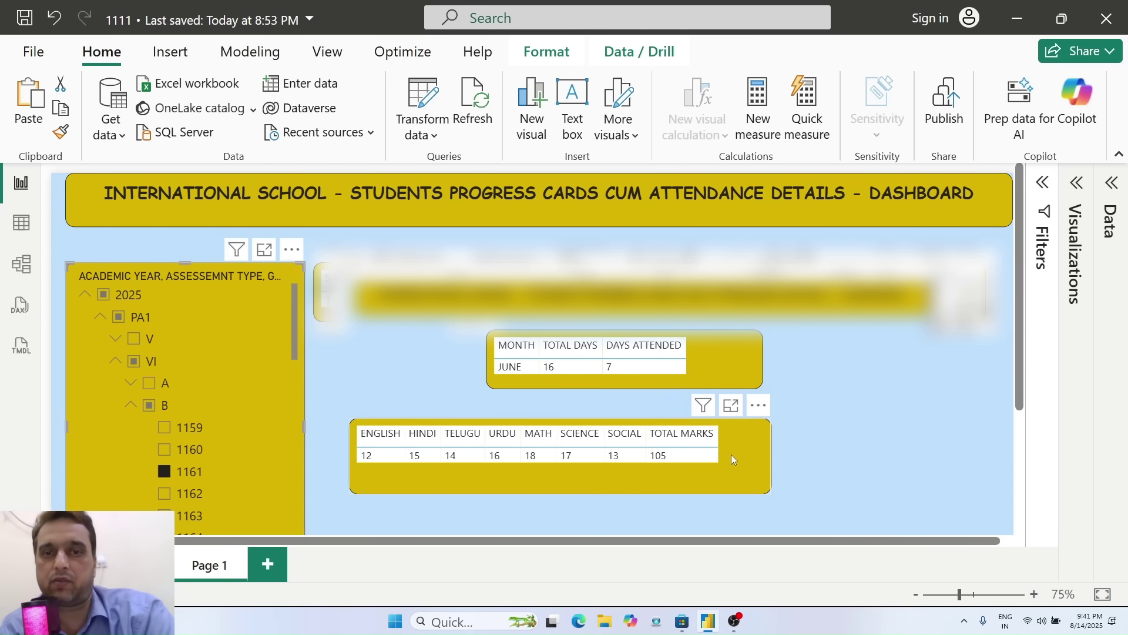
Switch to Microsoft Store and check the installation status of Power BI Desktop in the "power bi desktop" search results.
click(1015, 20)
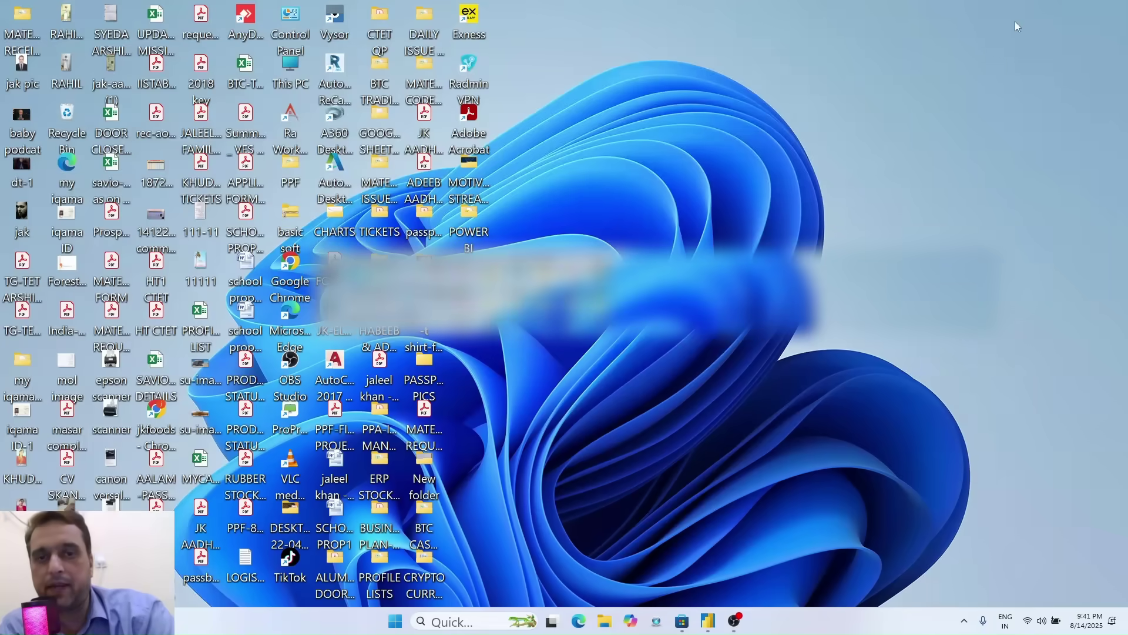
click(682, 621)
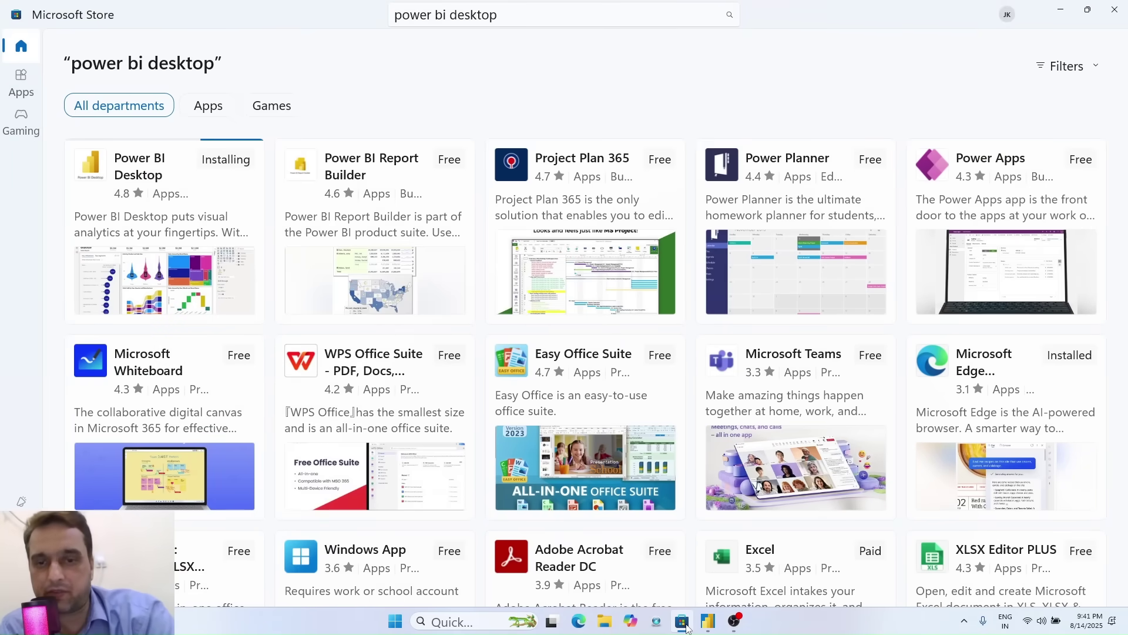
click(531, 22)
key(Return)
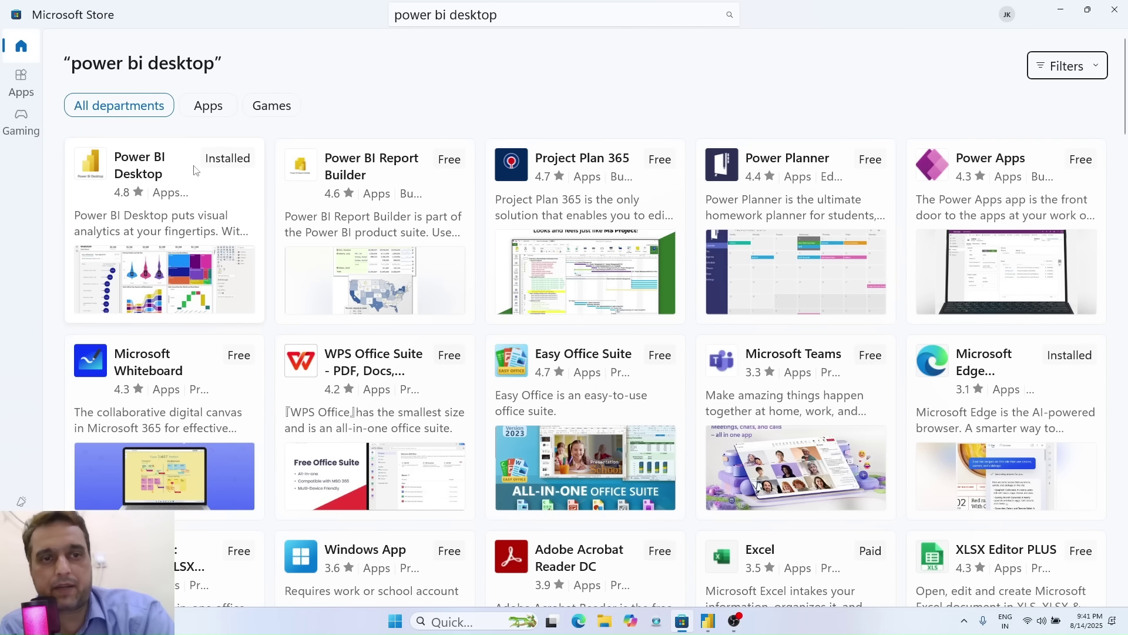
mouse_move(131, 217)
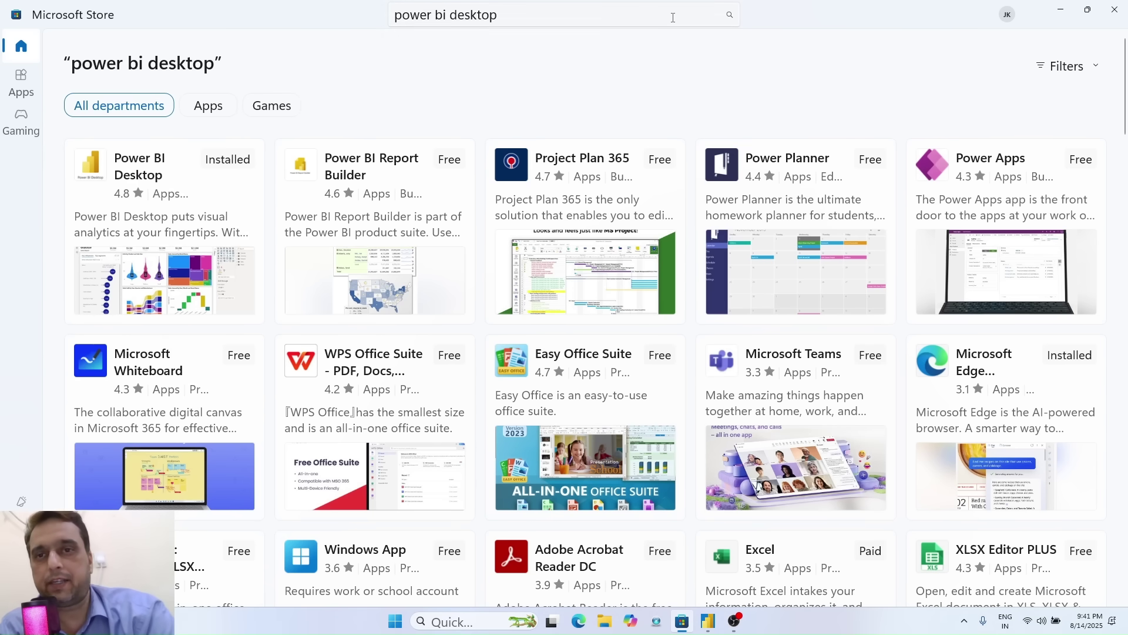
click(1061, 13)
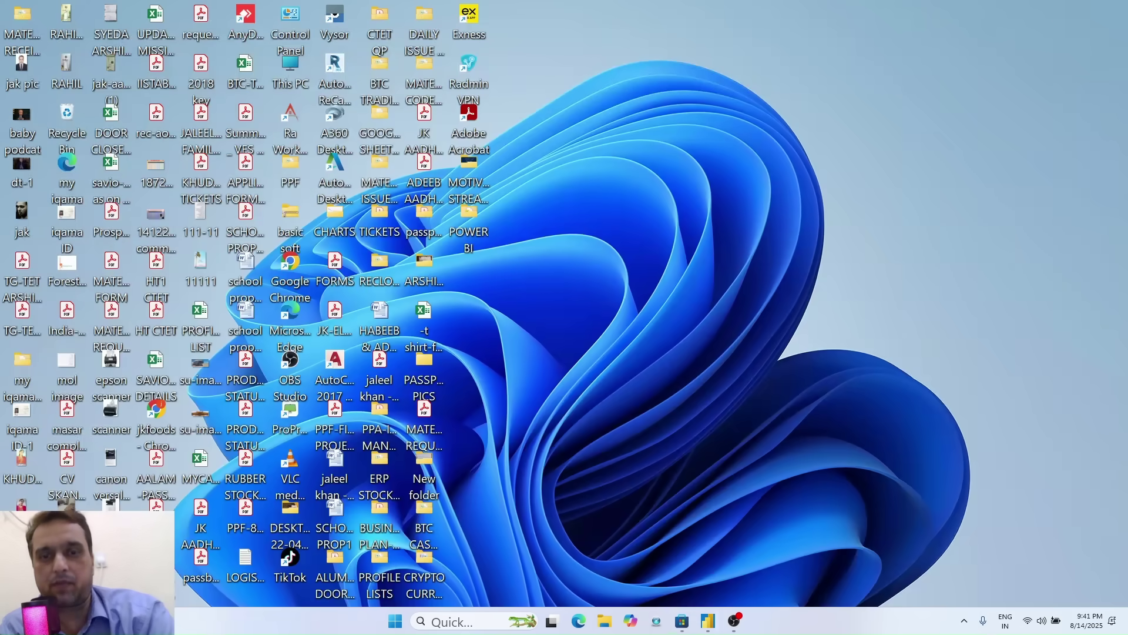
Switch back to Power BI Desktop and create a new blank report.
click(712, 630)
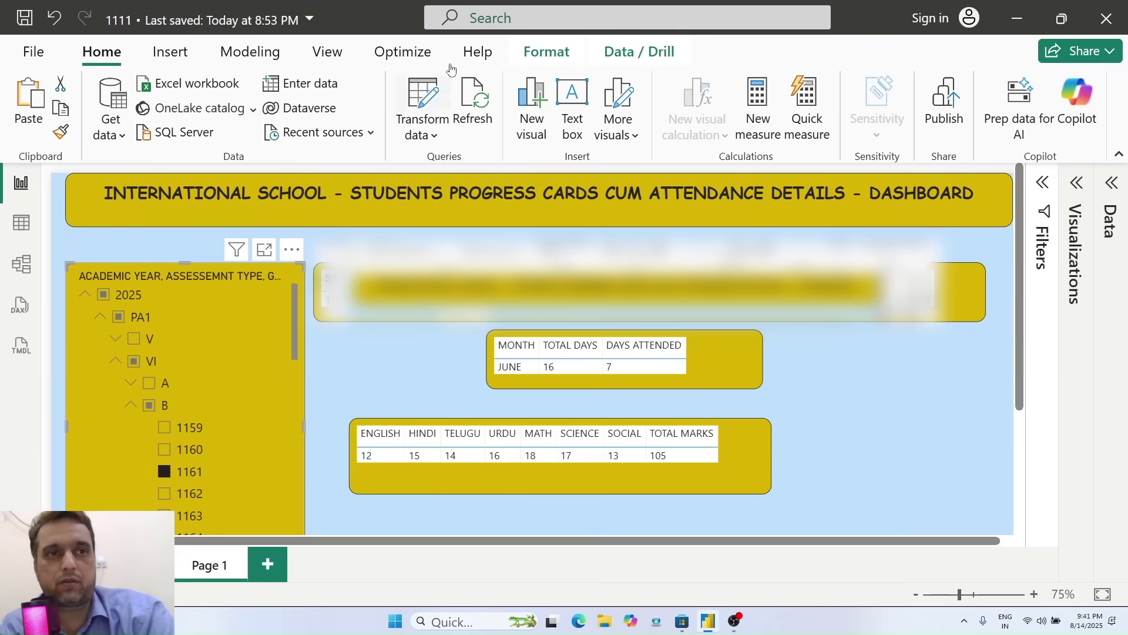
click(33, 52)
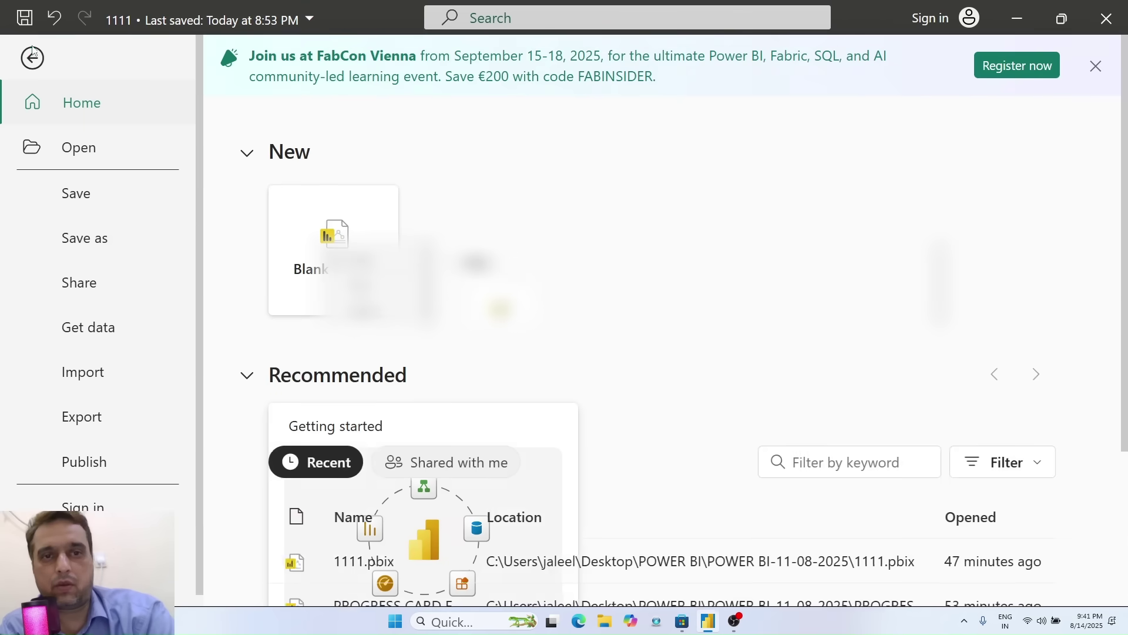
key(Escape)
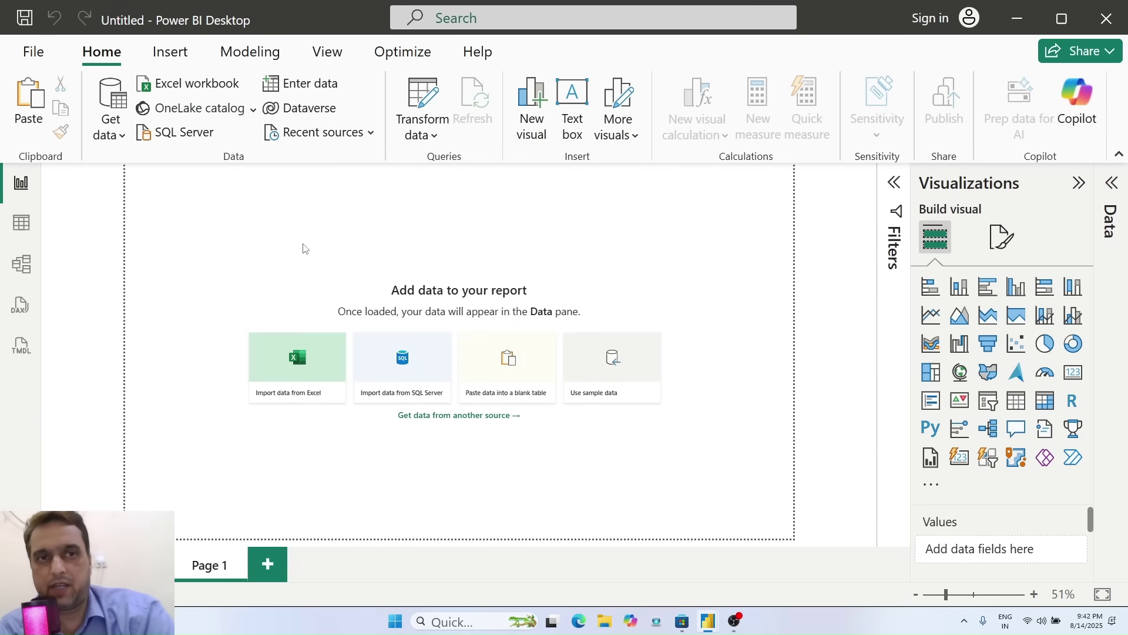
Import Sheet1 from the merged_progress_dataset Excel workbook into the blank report.
click(124, 137)
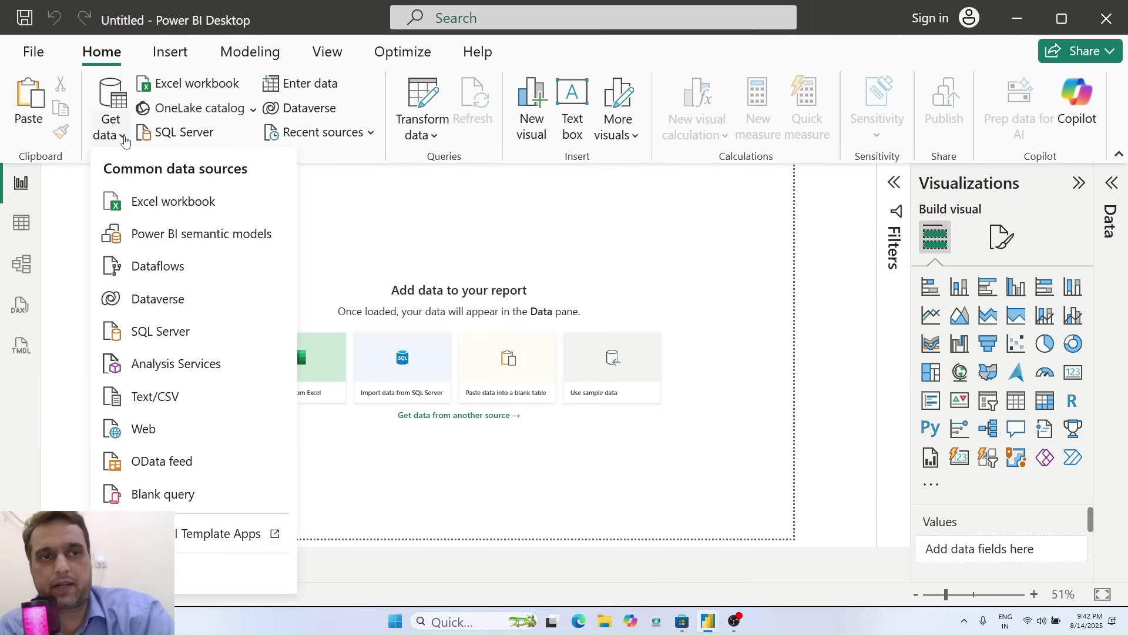
click(160, 206)
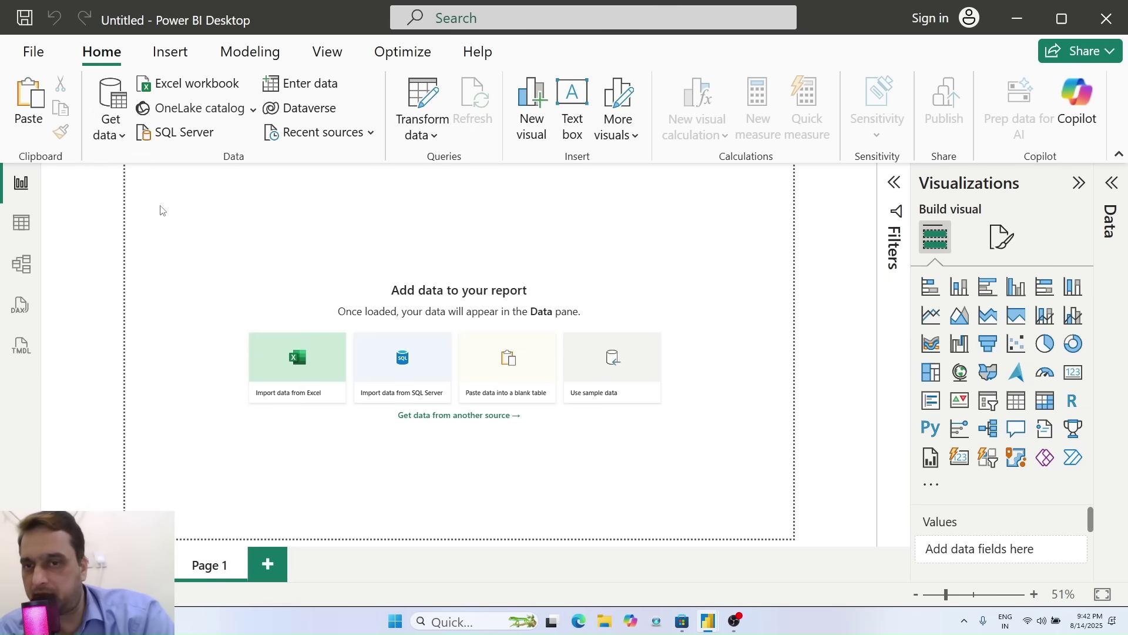
click(195, 134)
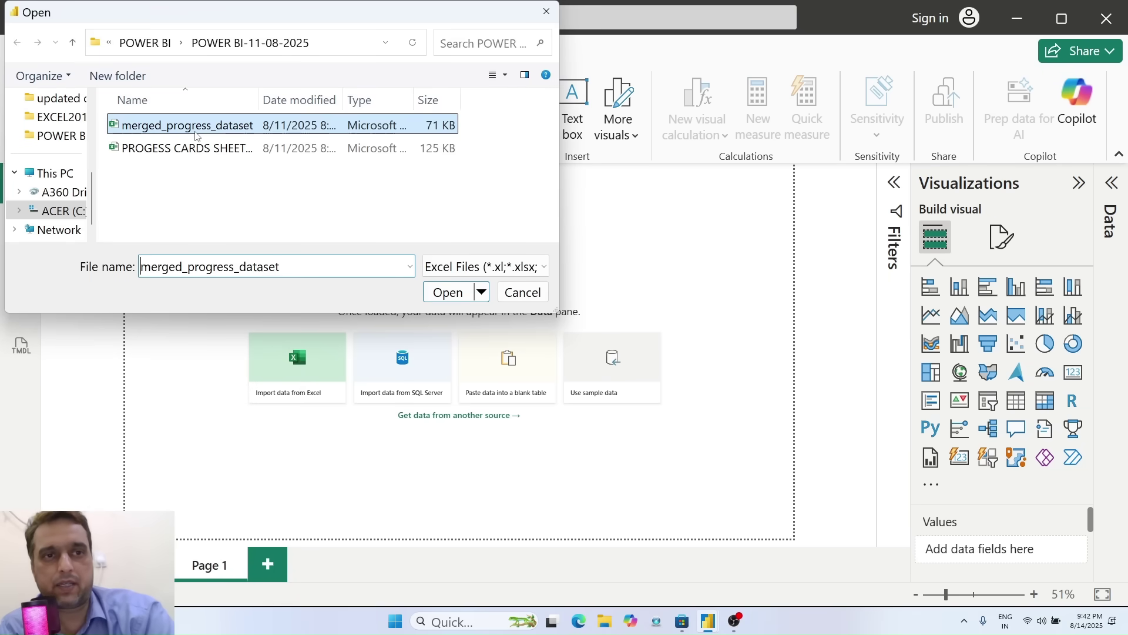
click(448, 294)
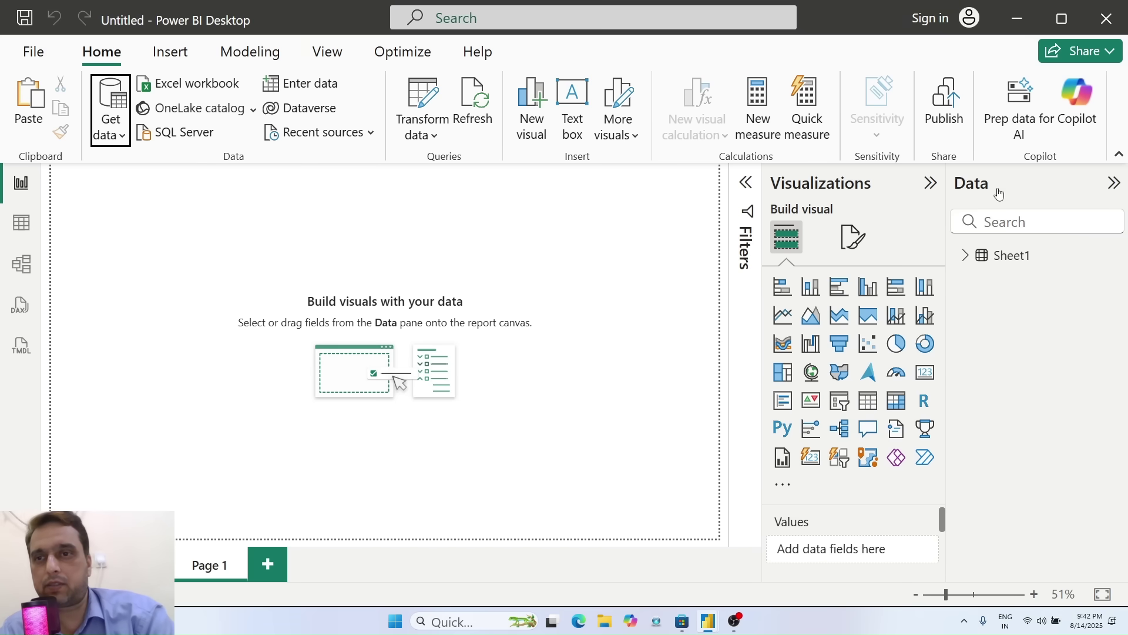
Set the data type of Sheet1's TELUGU and ACADEMIC YEAR columns to Text.
click(964, 255)
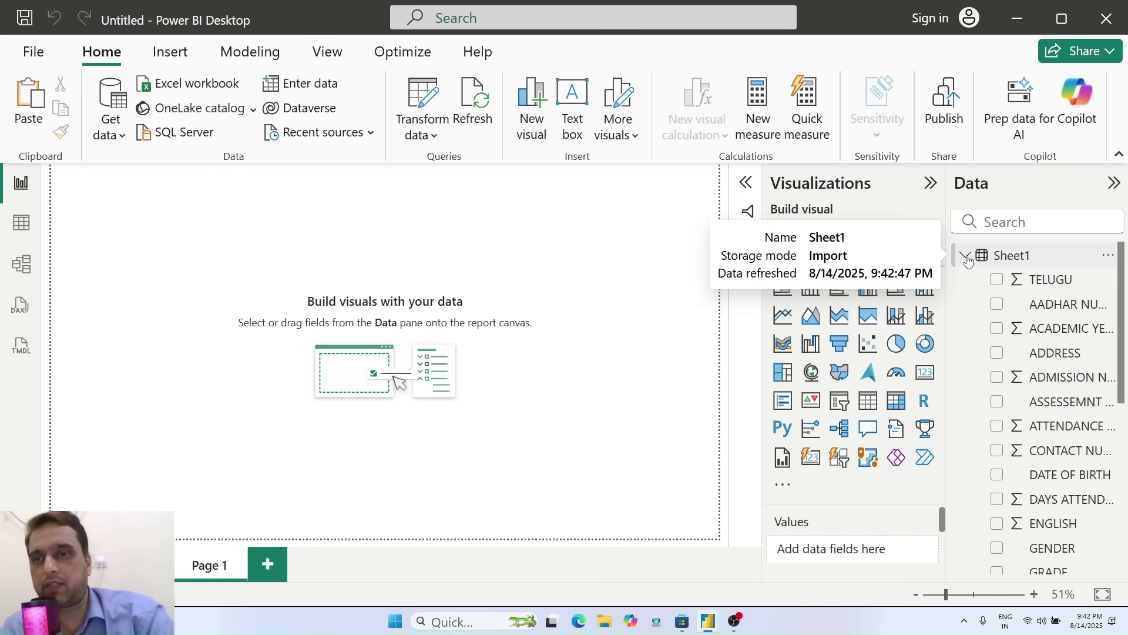
click(1015, 286)
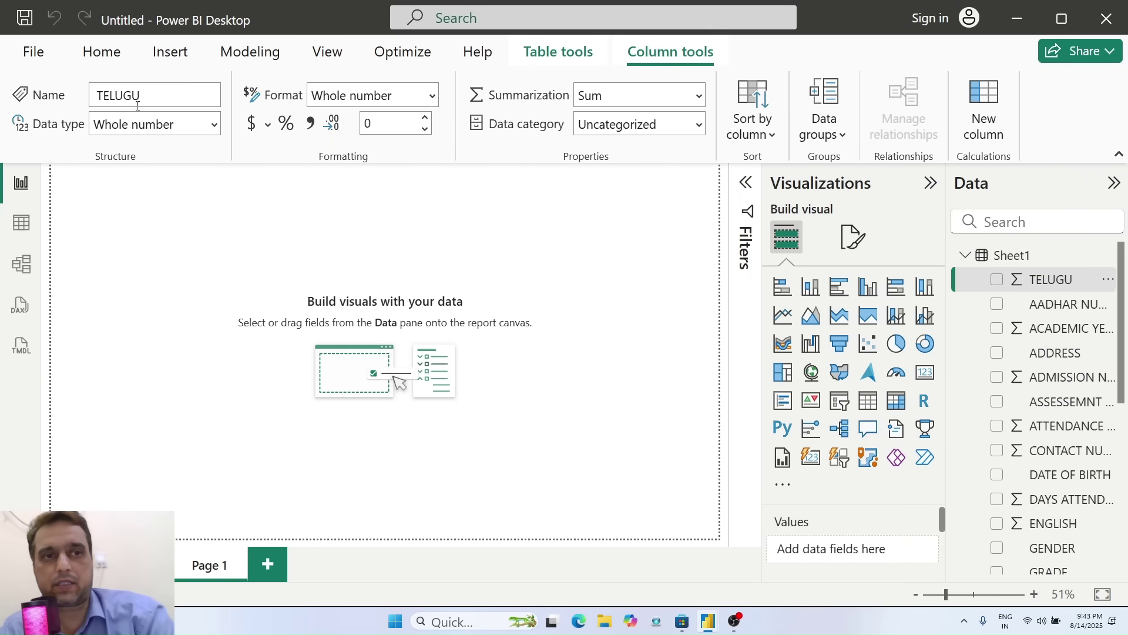
click(214, 125)
click(116, 331)
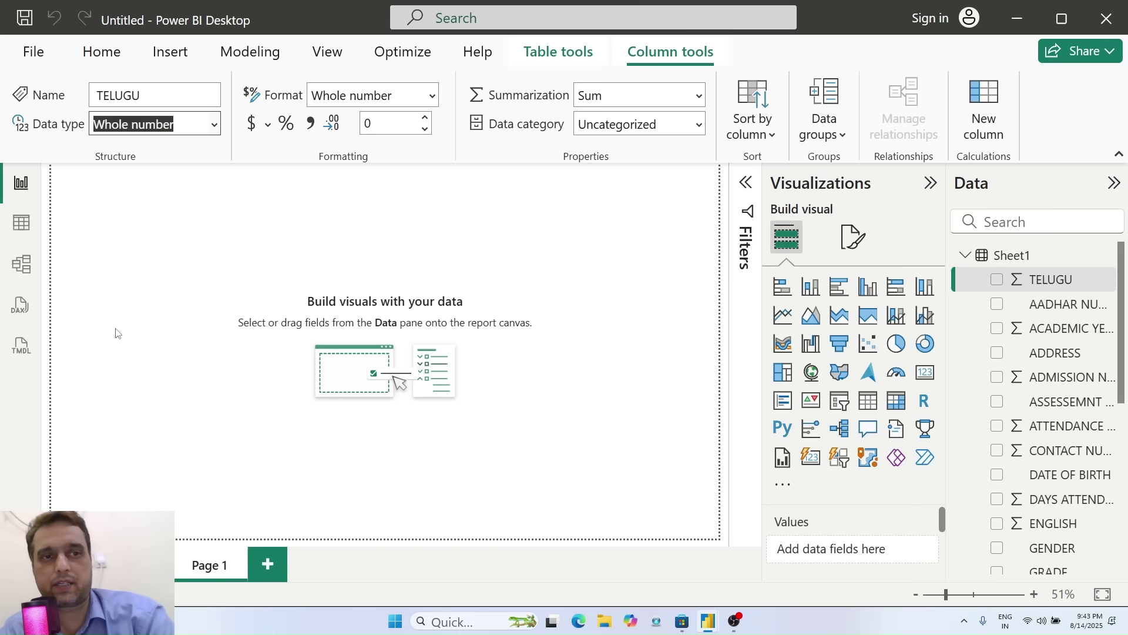
click(1043, 334)
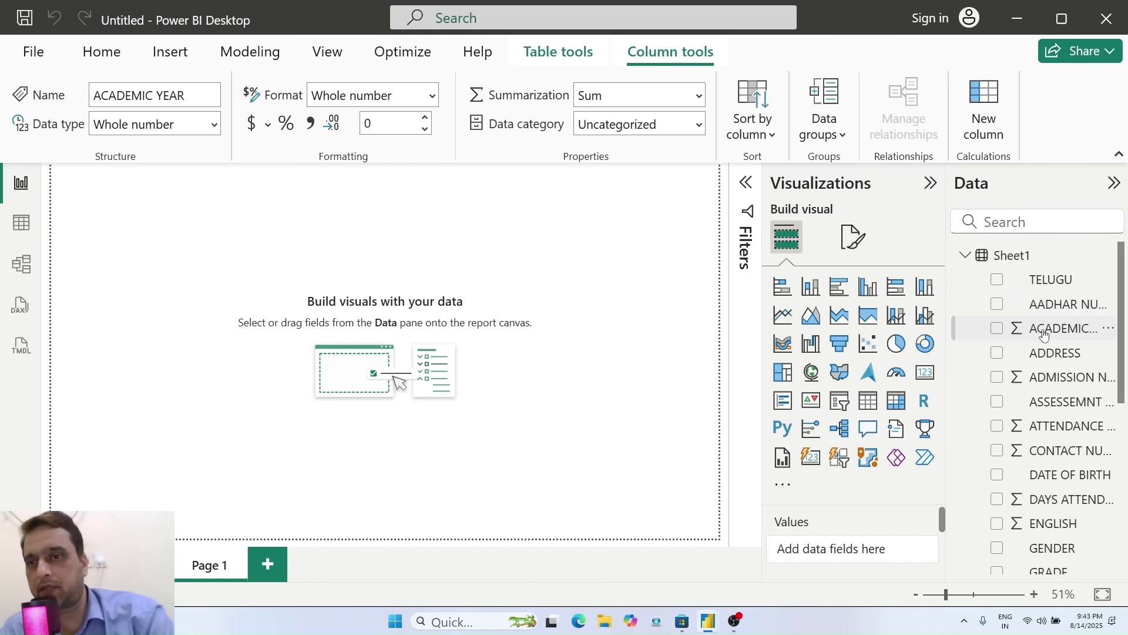
click(215, 125)
click(117, 334)
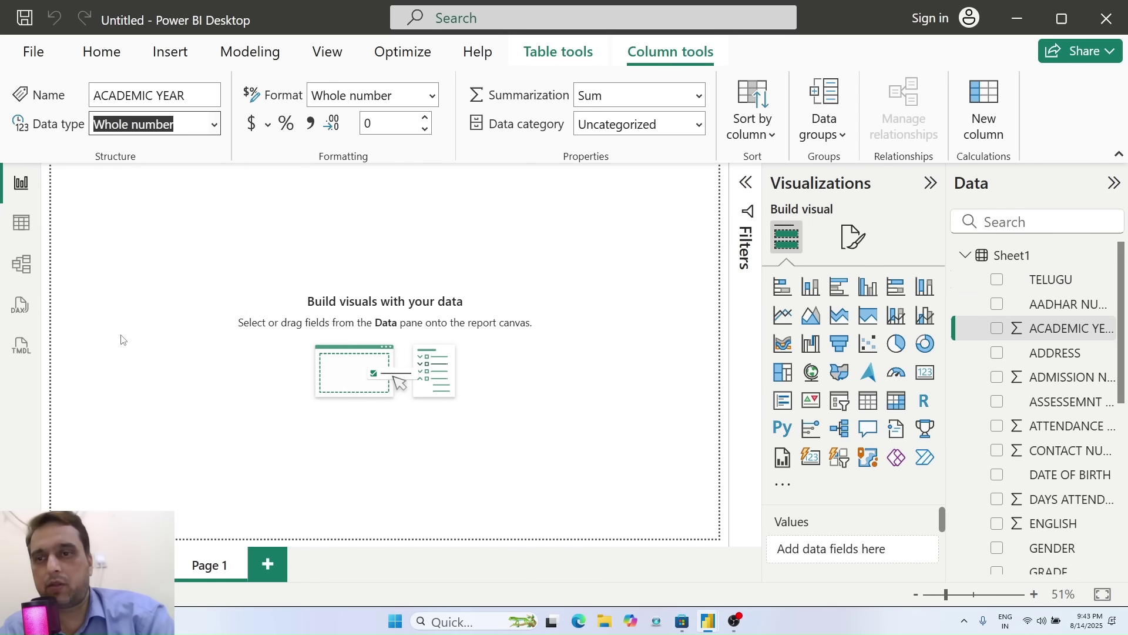
Set the data type of the ADMISSION NUMBER and CONTACT NUMBER columns to Text.
click(1068, 380)
click(214, 125)
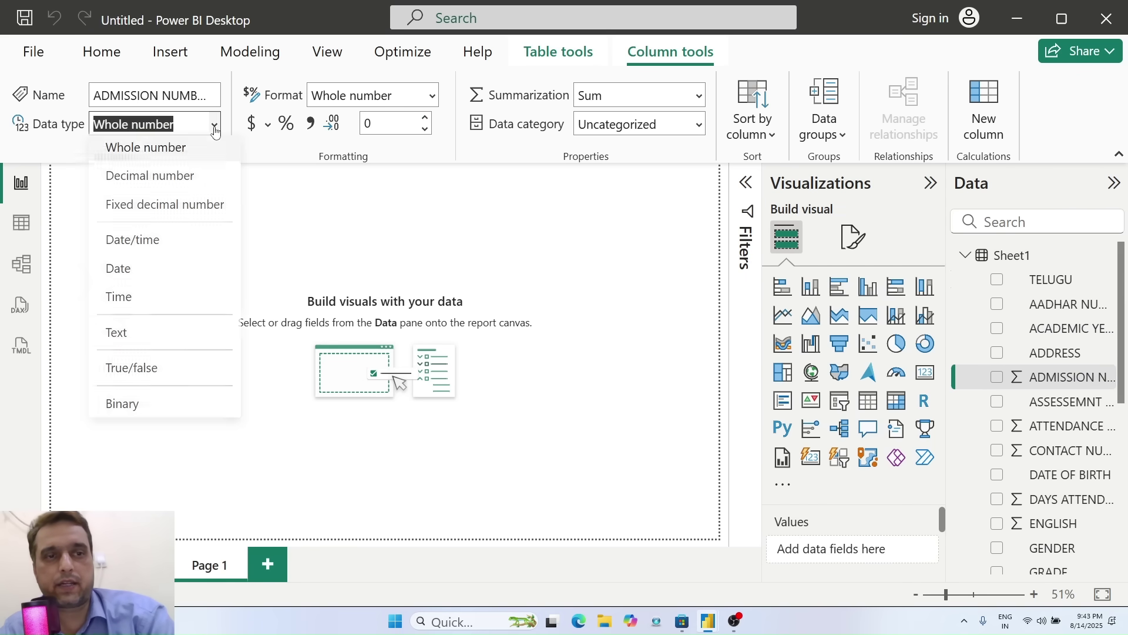
click(116, 333)
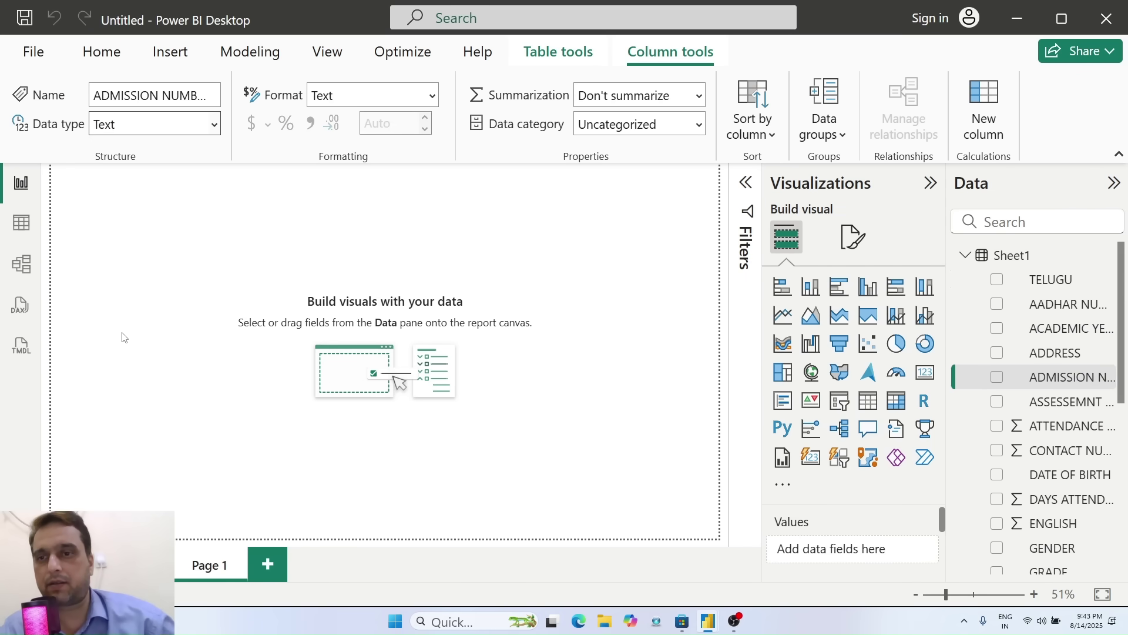
click(1064, 456)
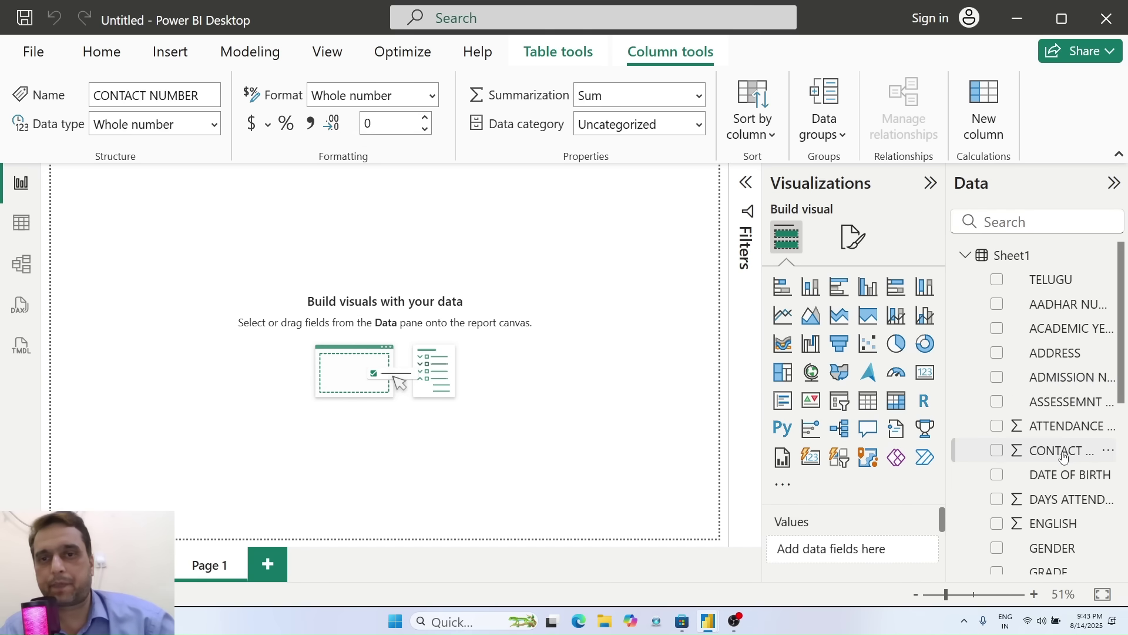
click(215, 125)
click(126, 333)
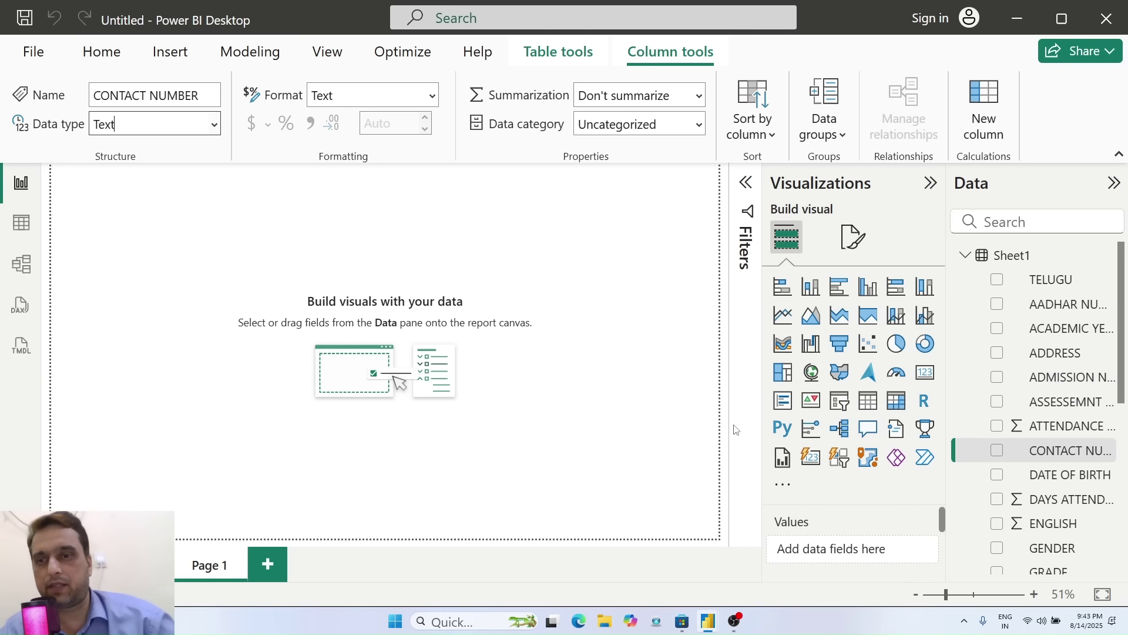
Change the DAYS ATTENDED and ENGLISH columns of Sheet1 to the Text data type.
click(1023, 504)
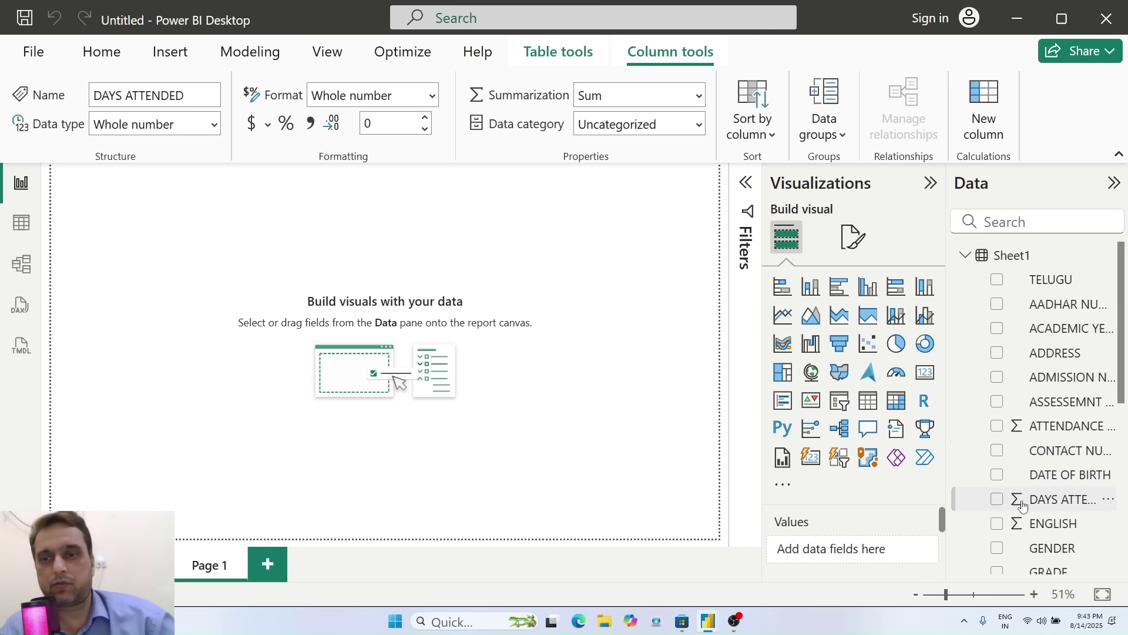
click(214, 125)
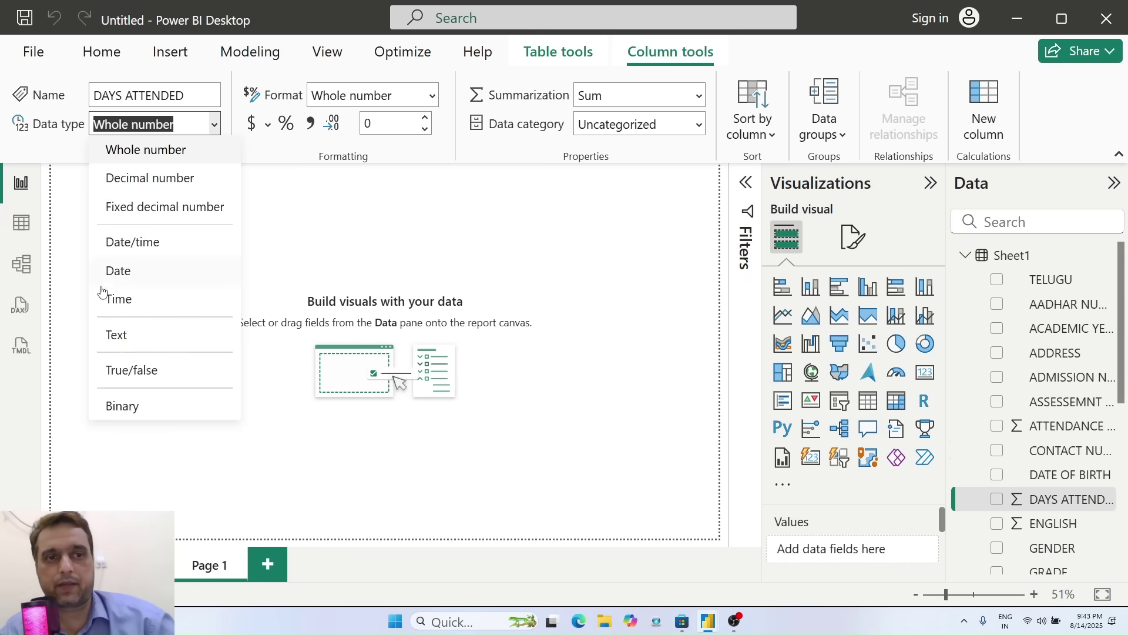
click(114, 341)
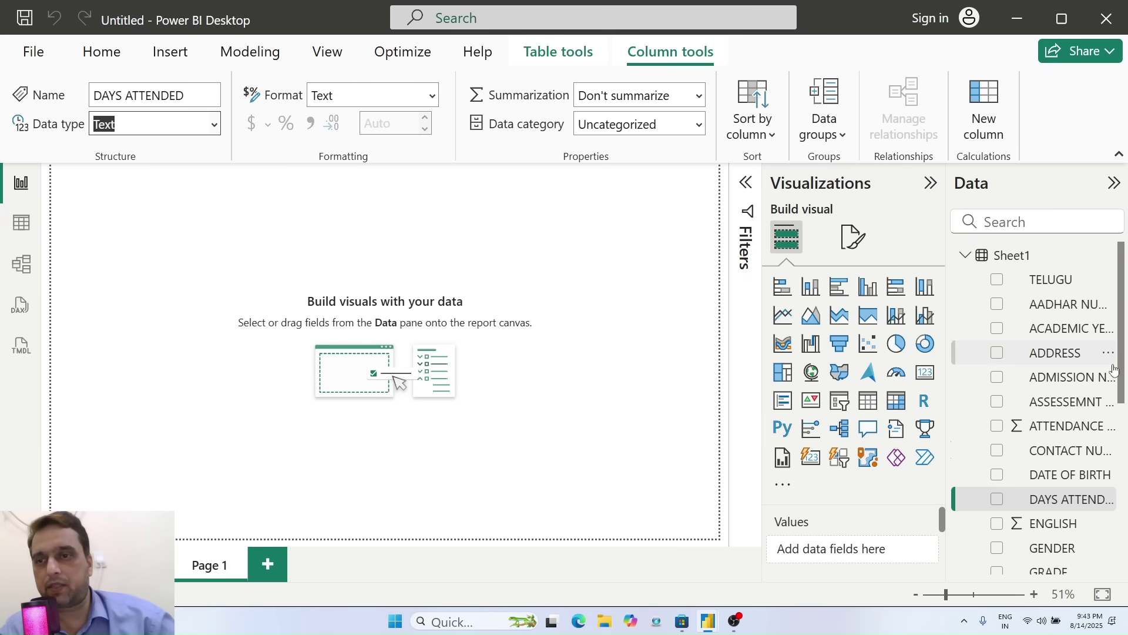
drag(1120, 376, 1120, 444)
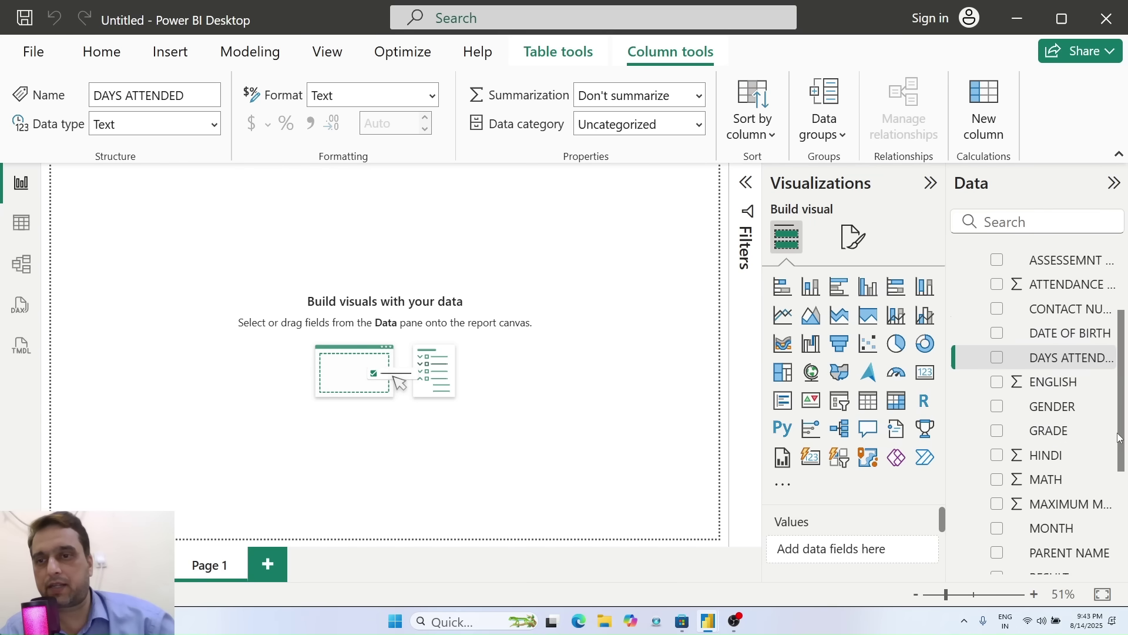
click(1044, 383)
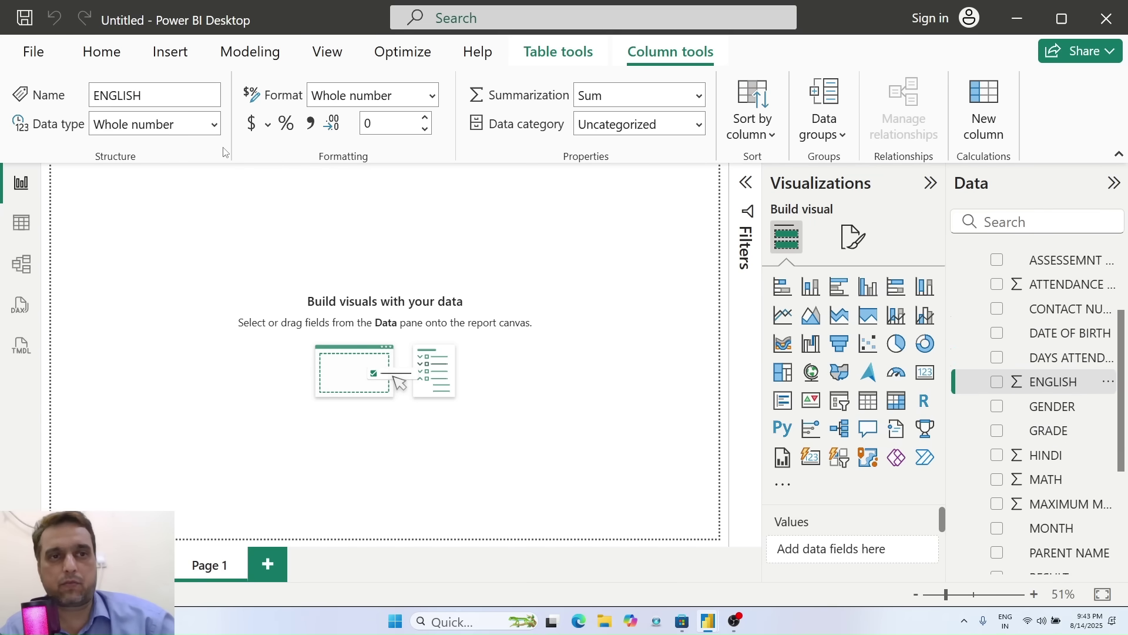
click(213, 131)
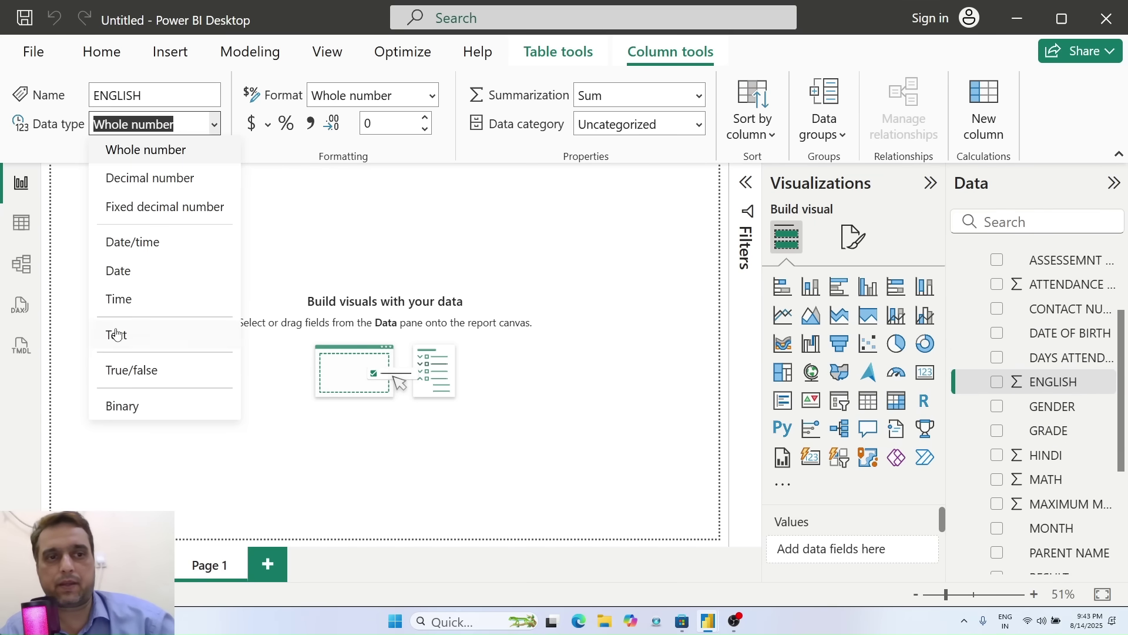
click(116, 334)
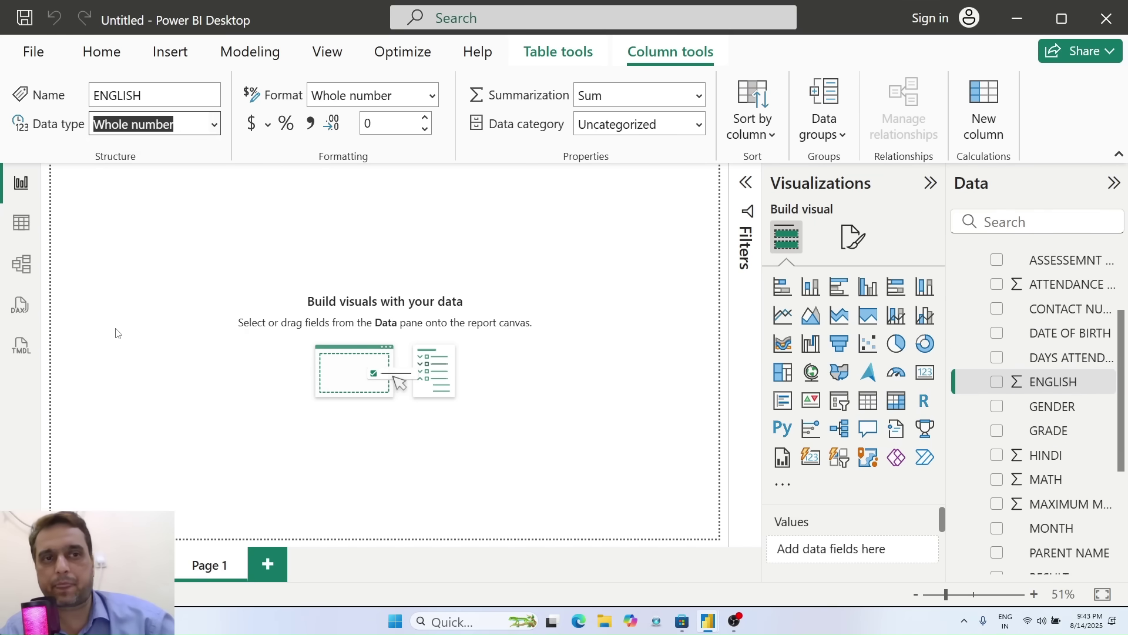
Set the data type of Sheet1's HINDI and MATH columns to Text.
click(1046, 458)
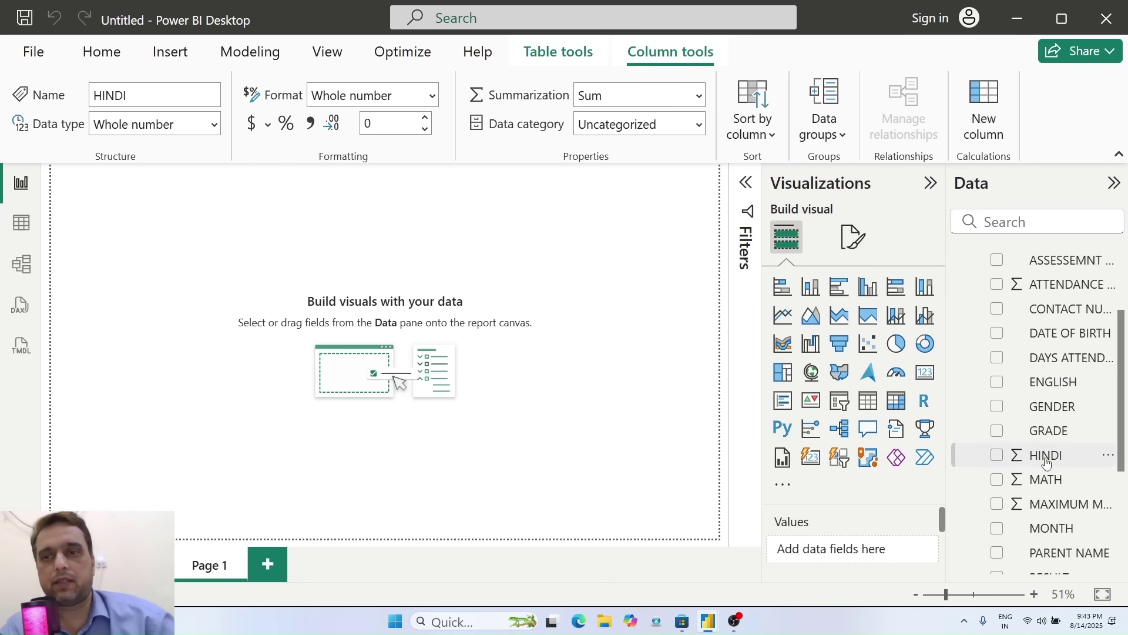
click(213, 124)
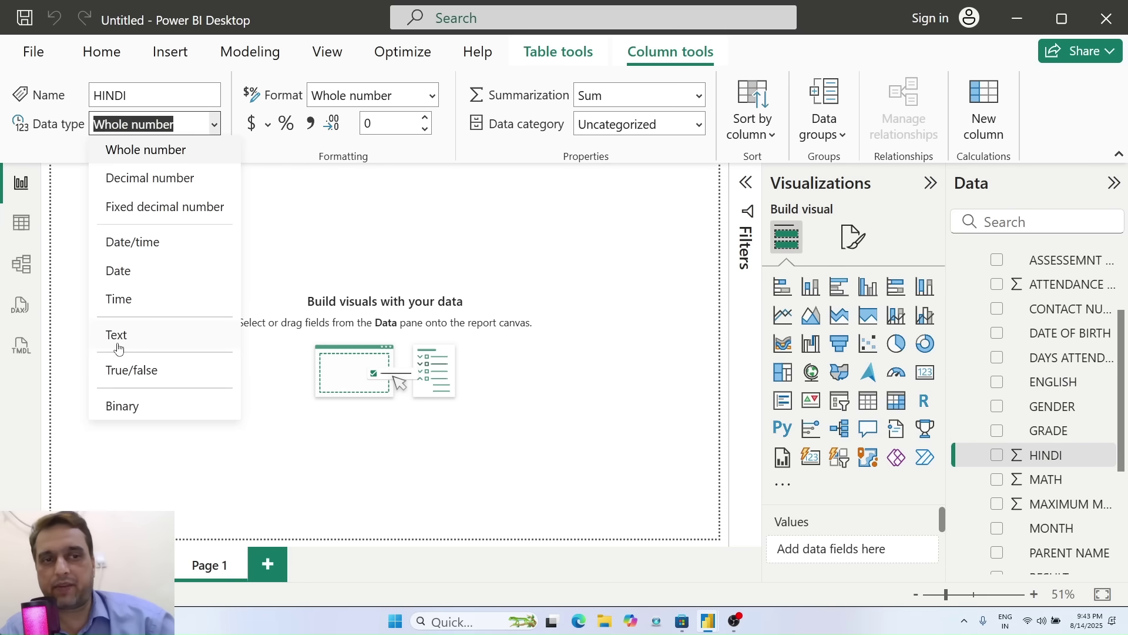
click(117, 348)
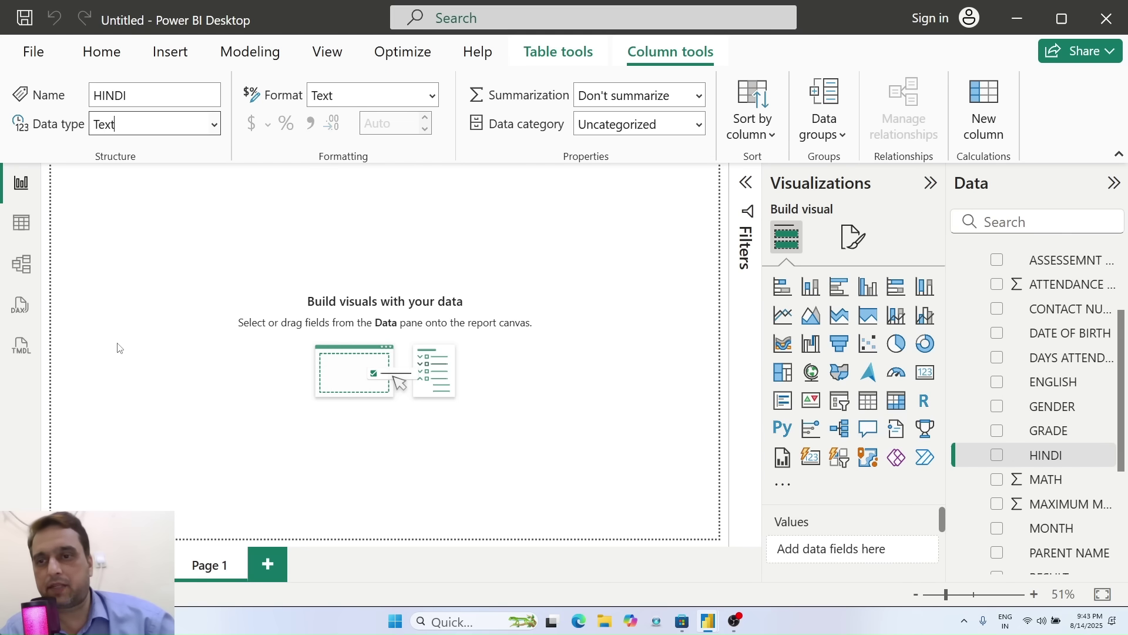
click(1046, 482)
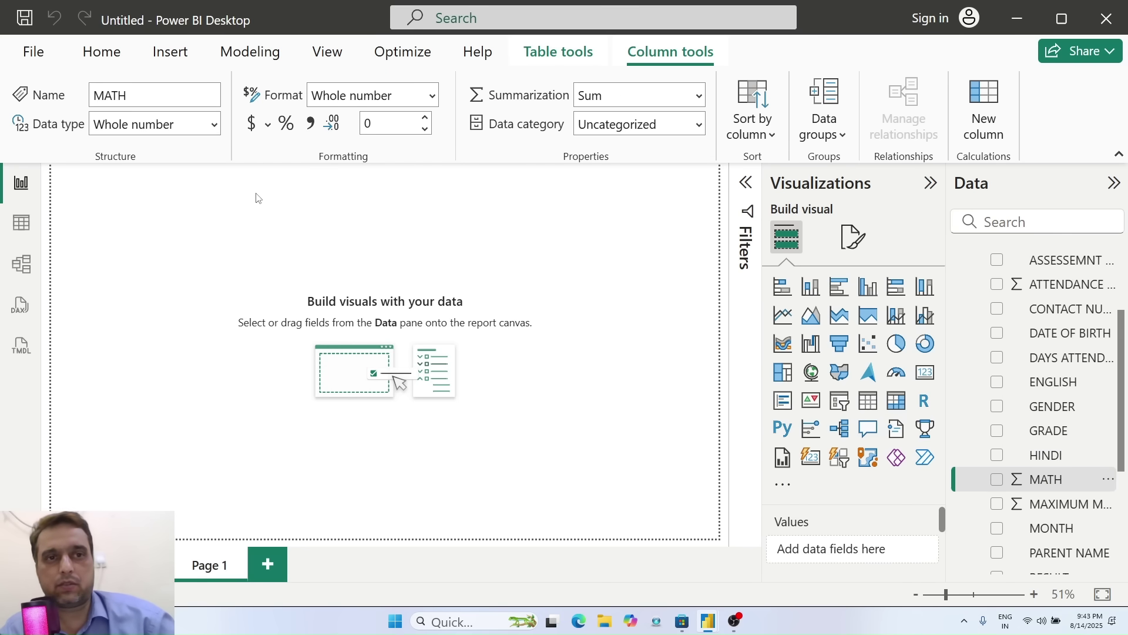
click(214, 124)
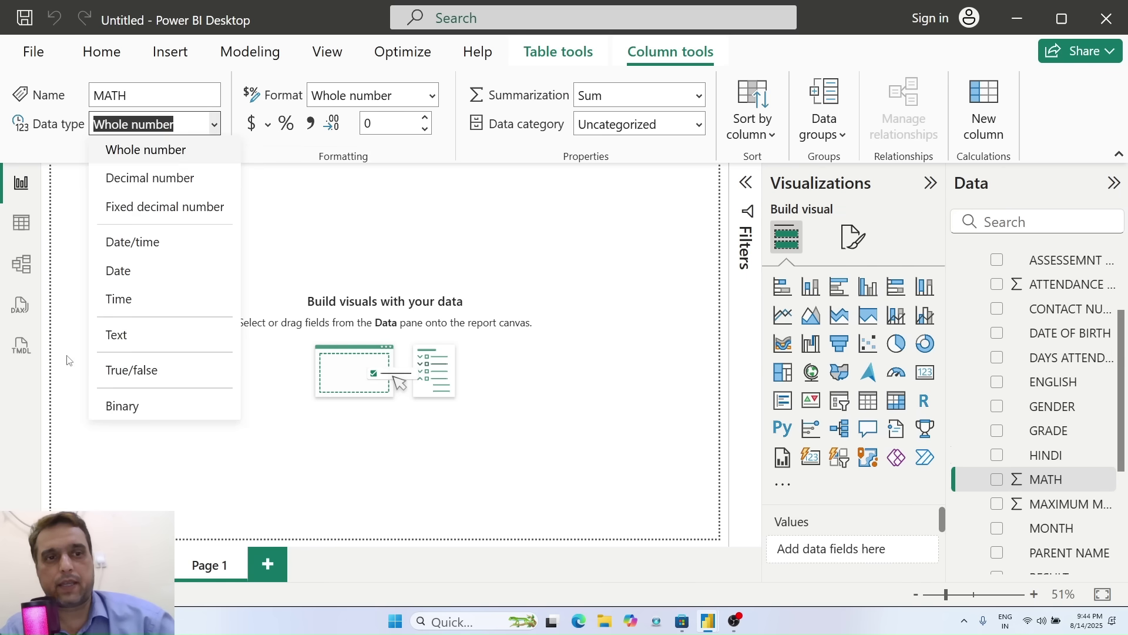
click(115, 336)
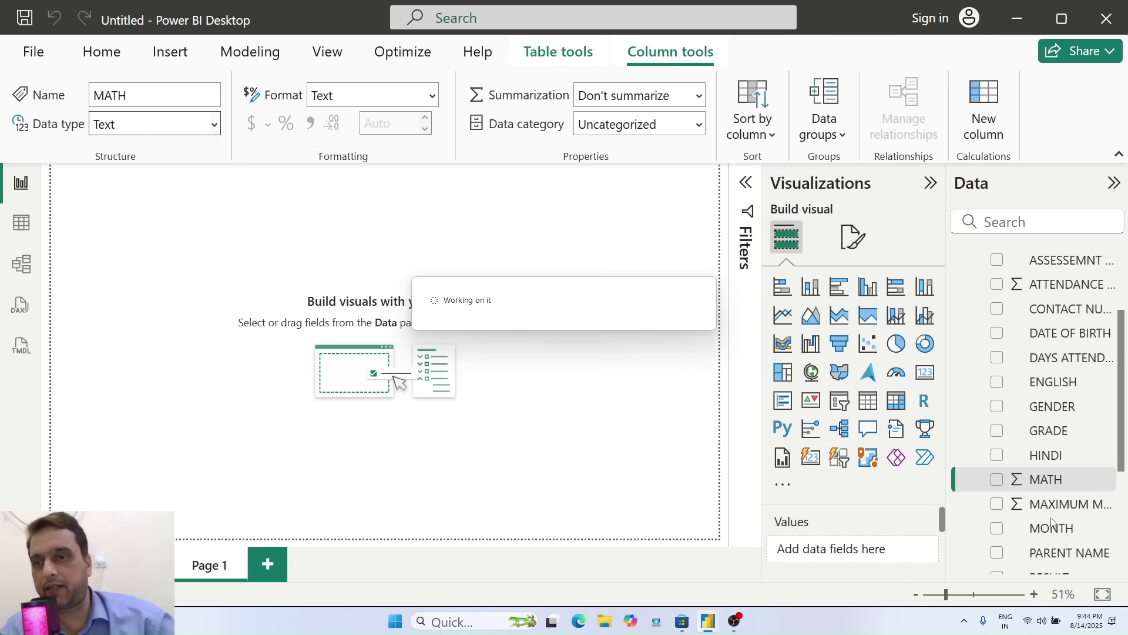
Change the SCIENCE and SOCIAL columns of Sheet1 to the Text data type.
scroll(1113, 496, down, 2)
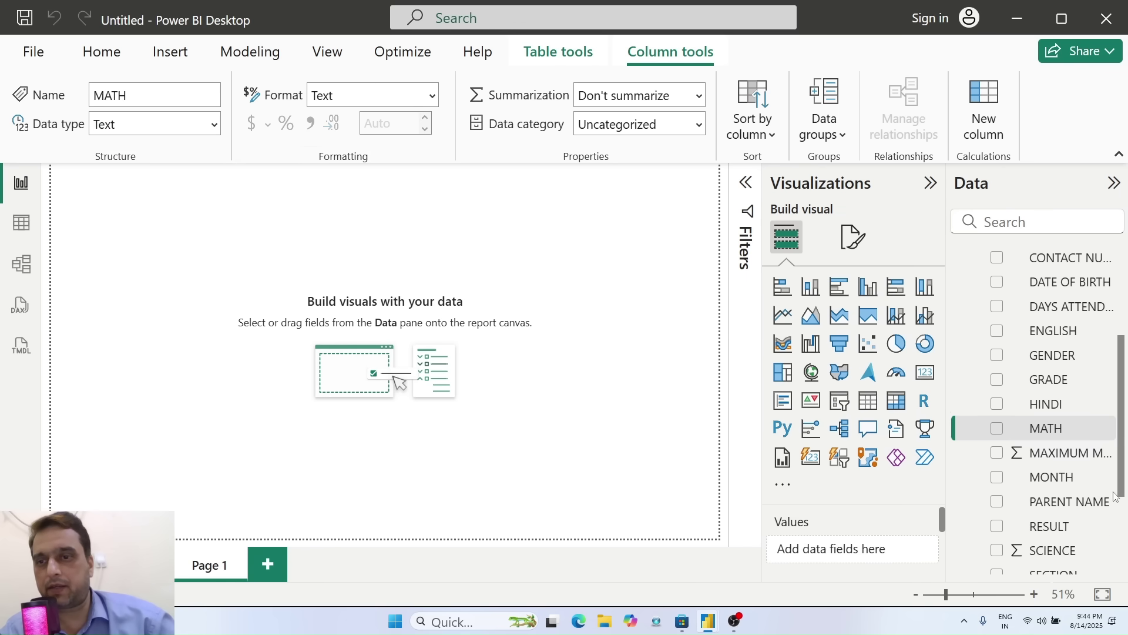
scroll(1115, 495, down, 2)
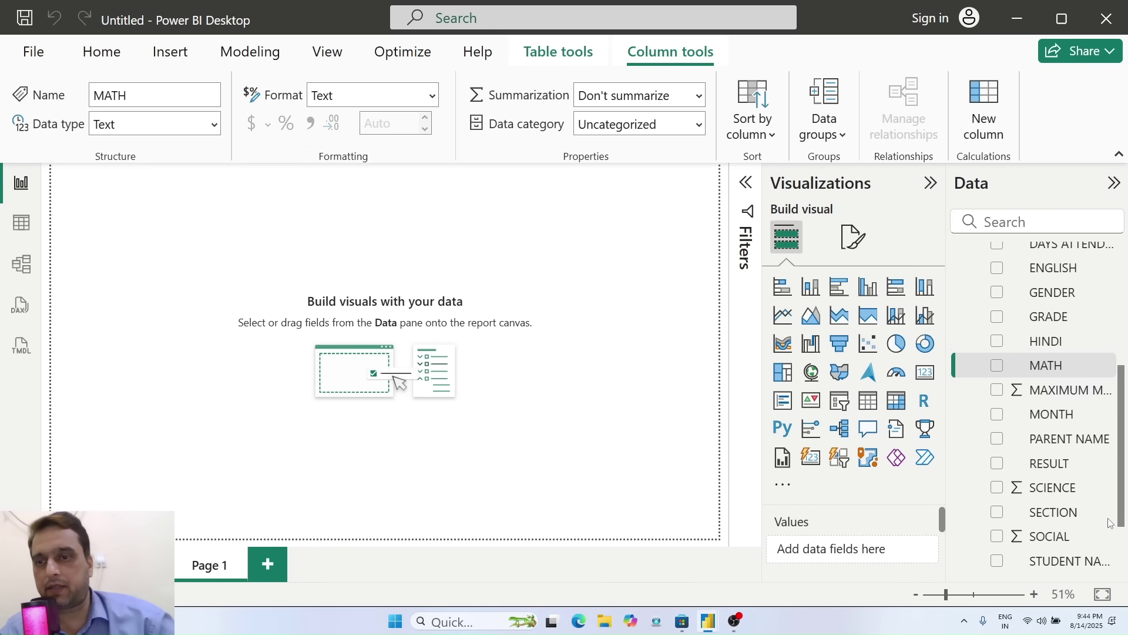
click(1036, 490)
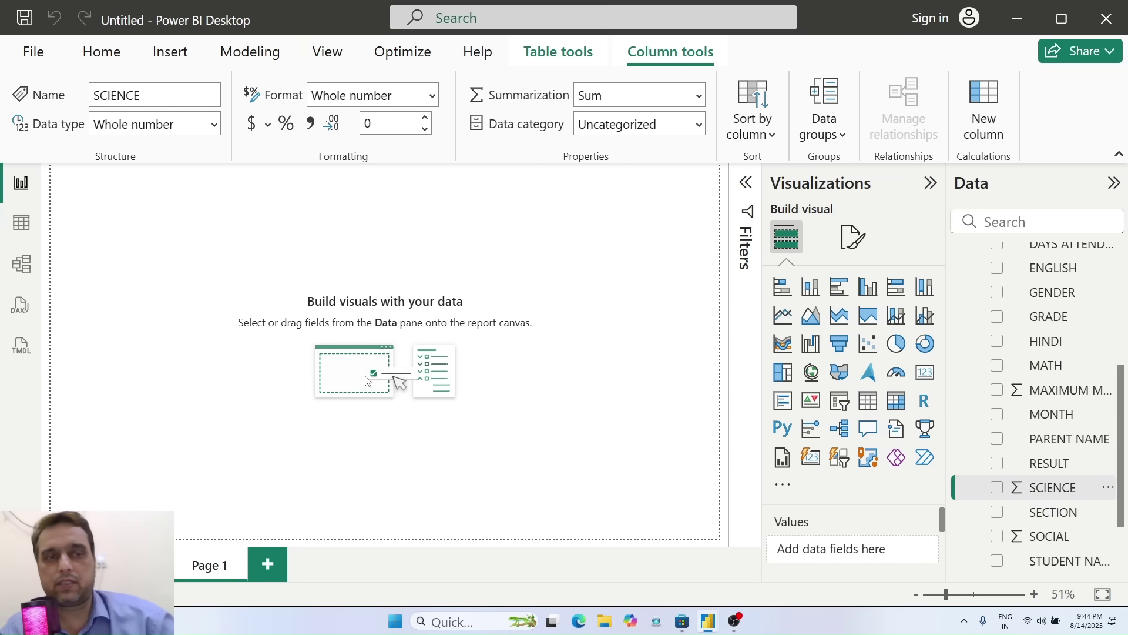
click(214, 125)
click(128, 337)
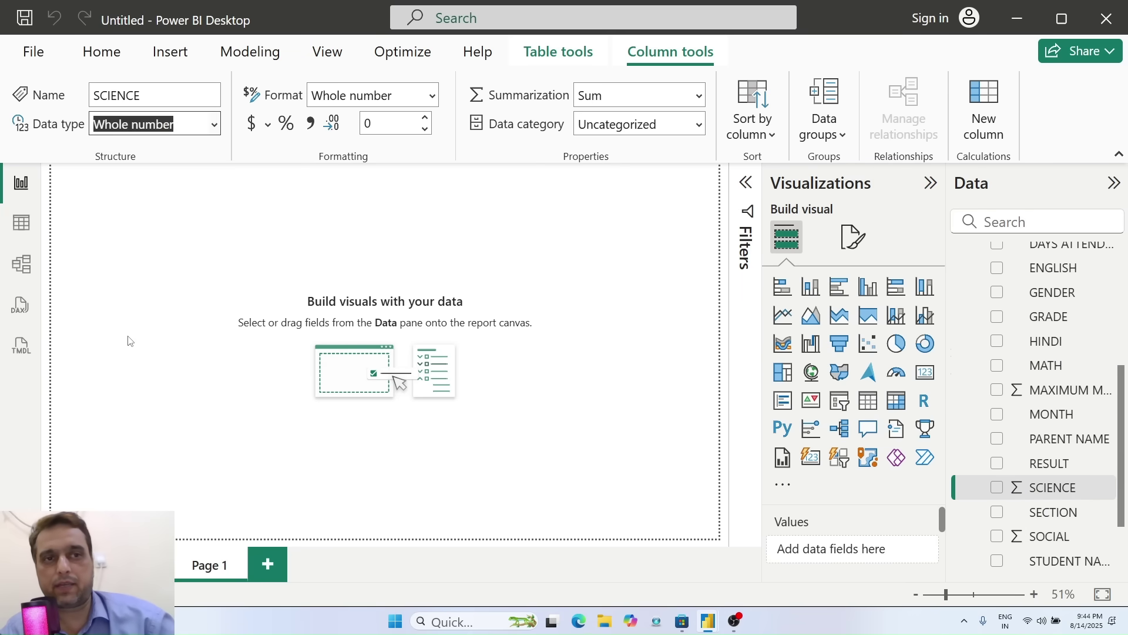
click(1047, 537)
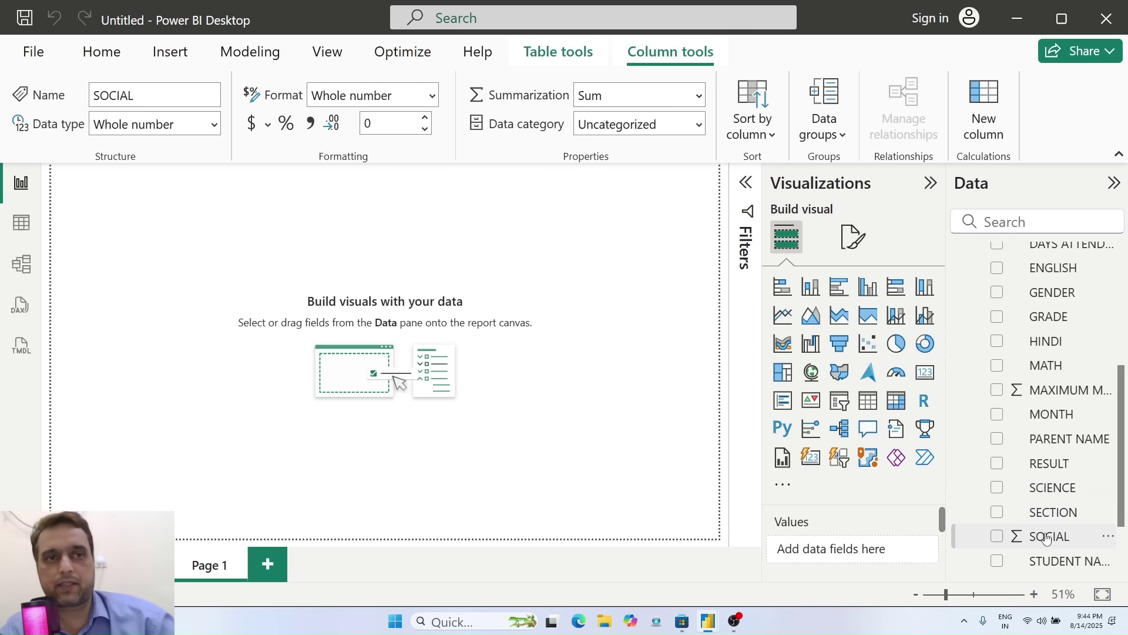
click(215, 131)
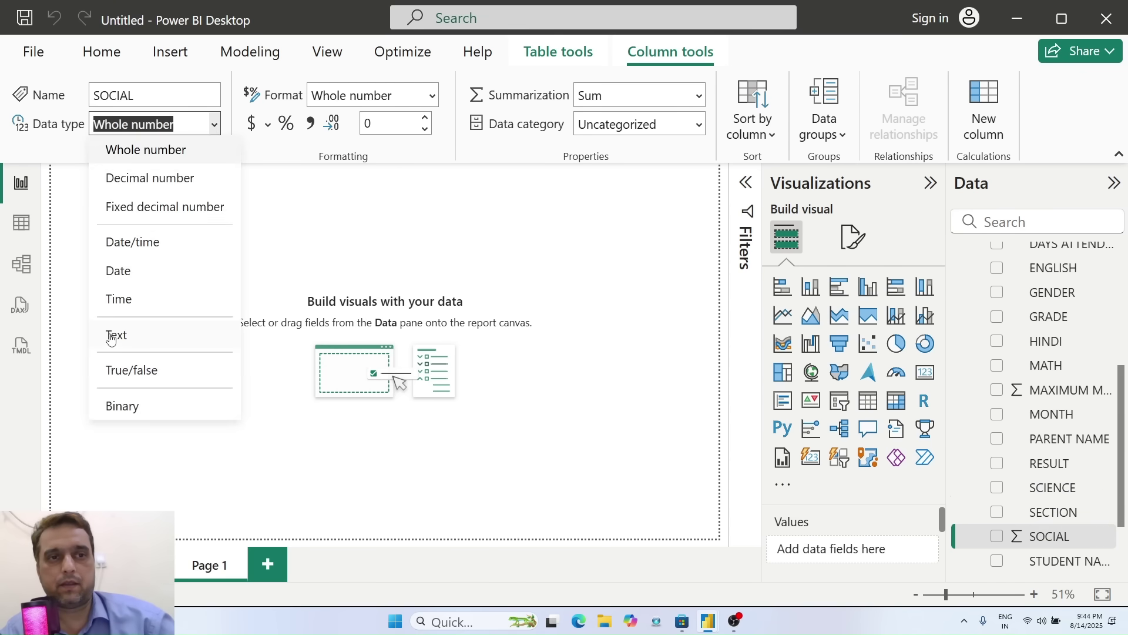
click(116, 336)
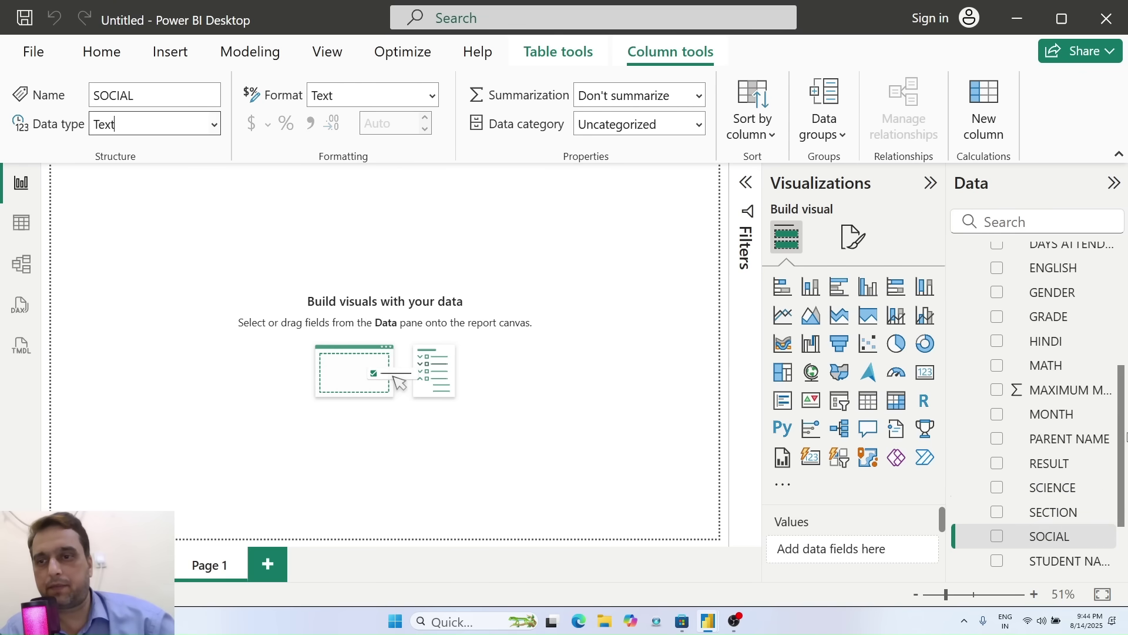
Set the data type of the STUDENTS ID and TOTAL DAYS columns to Text.
scroll(1122, 442, down, 3)
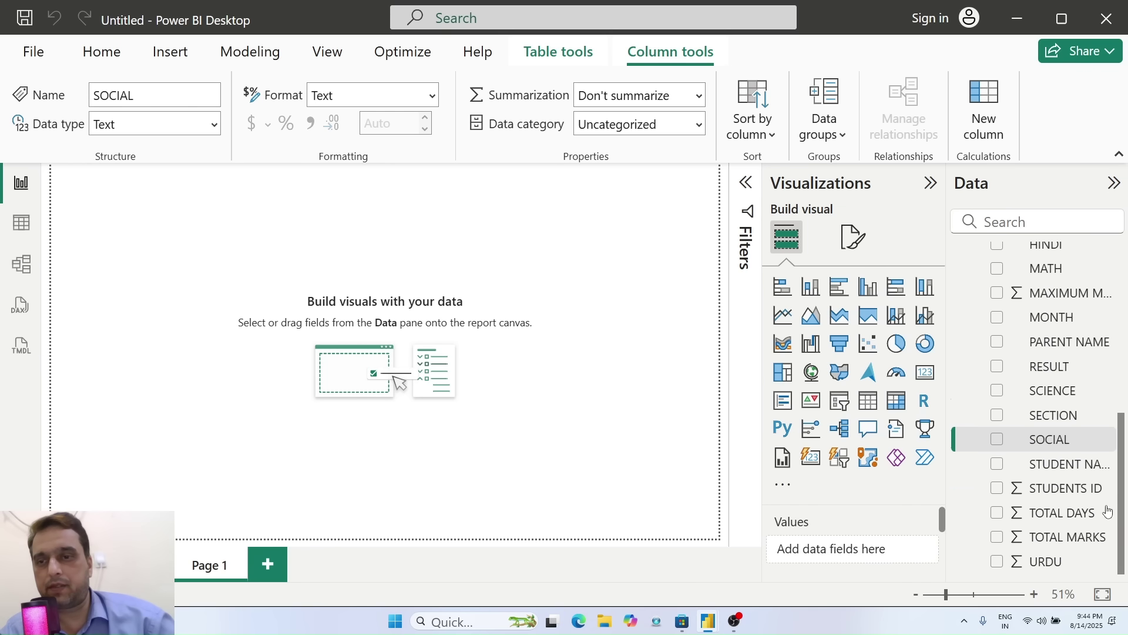
click(1037, 497)
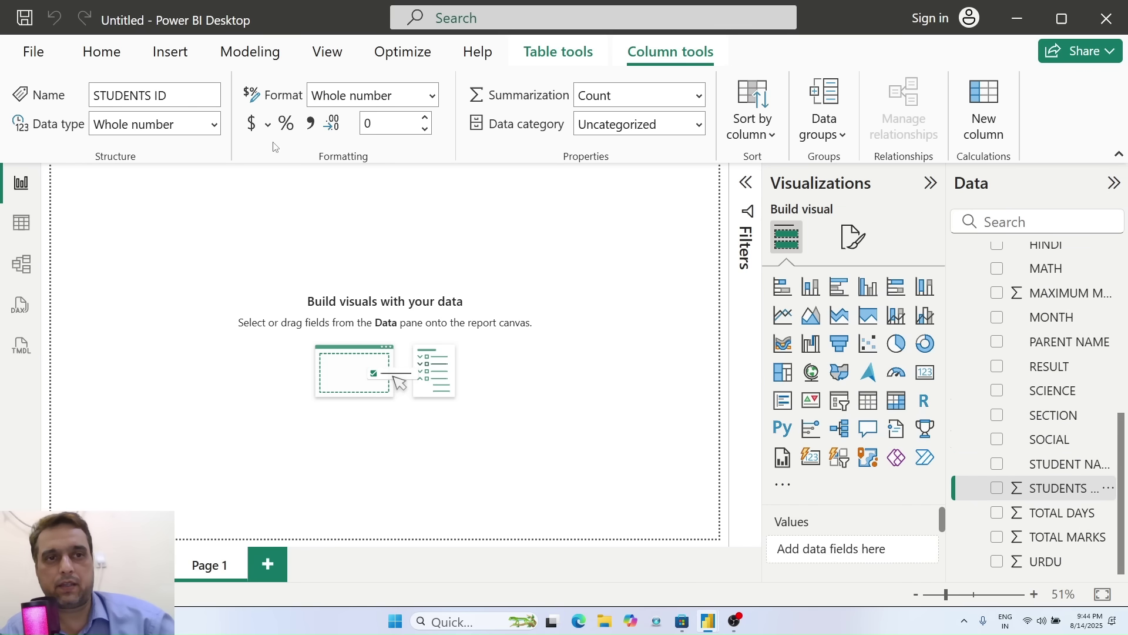
click(215, 130)
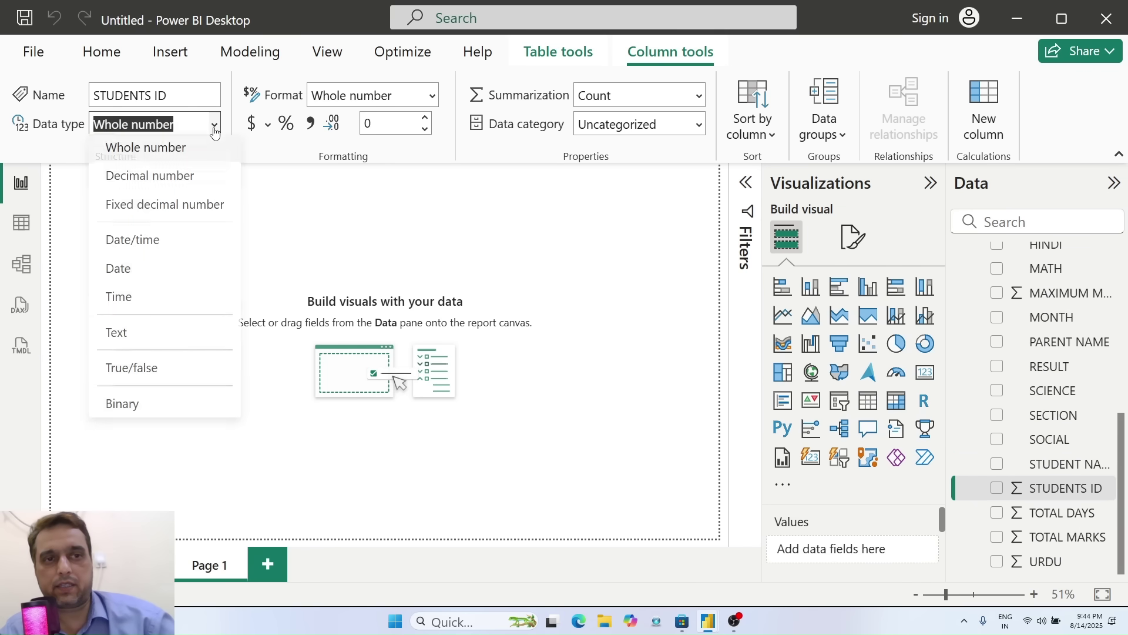
click(116, 335)
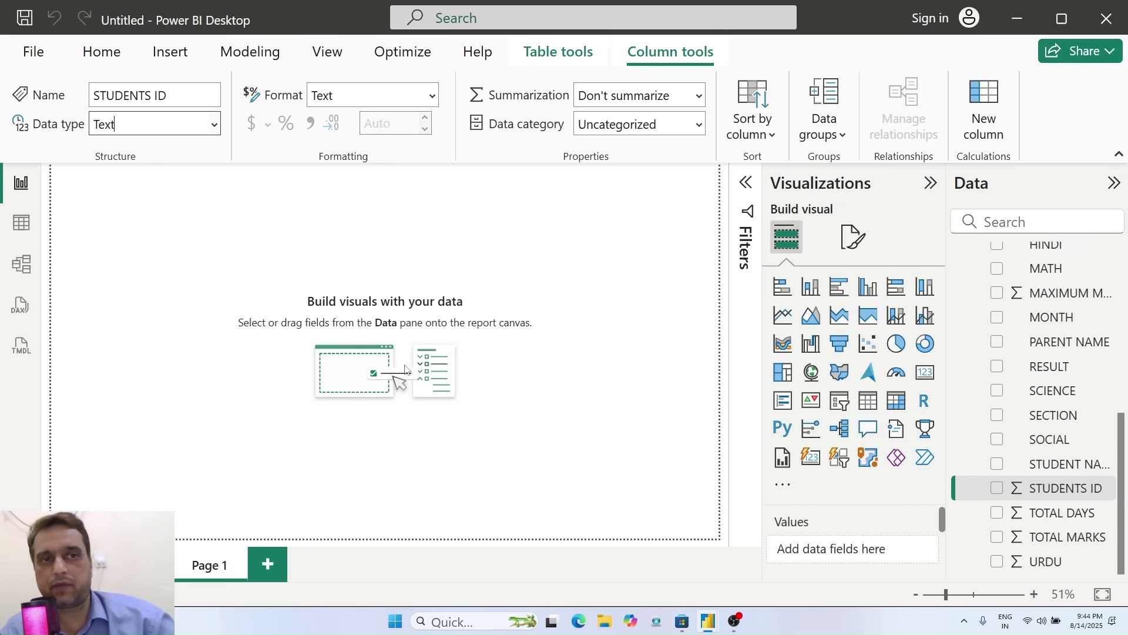
click(1039, 514)
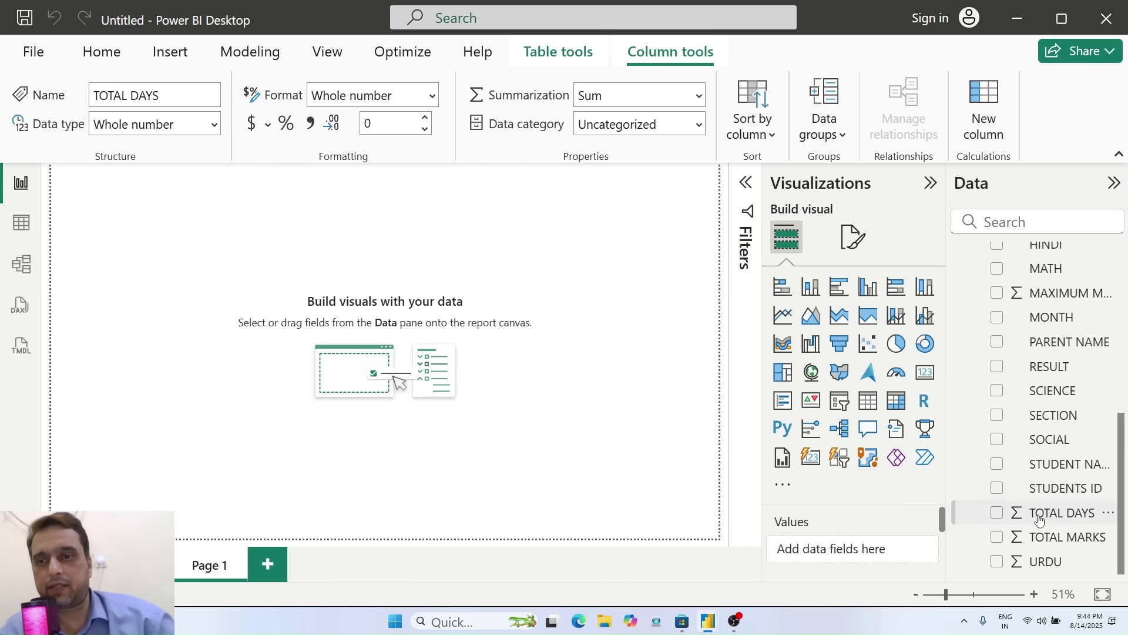
click(214, 124)
click(126, 336)
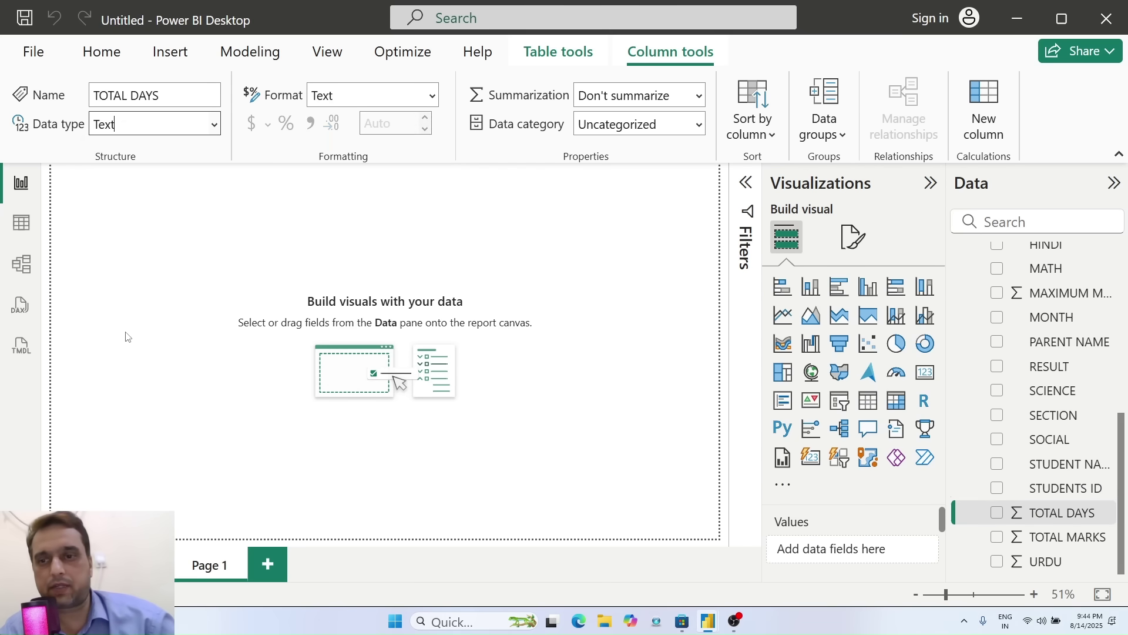
Convert the TOTAL MARKS and URDU columns to the Text data type and deselect the column.
click(1059, 539)
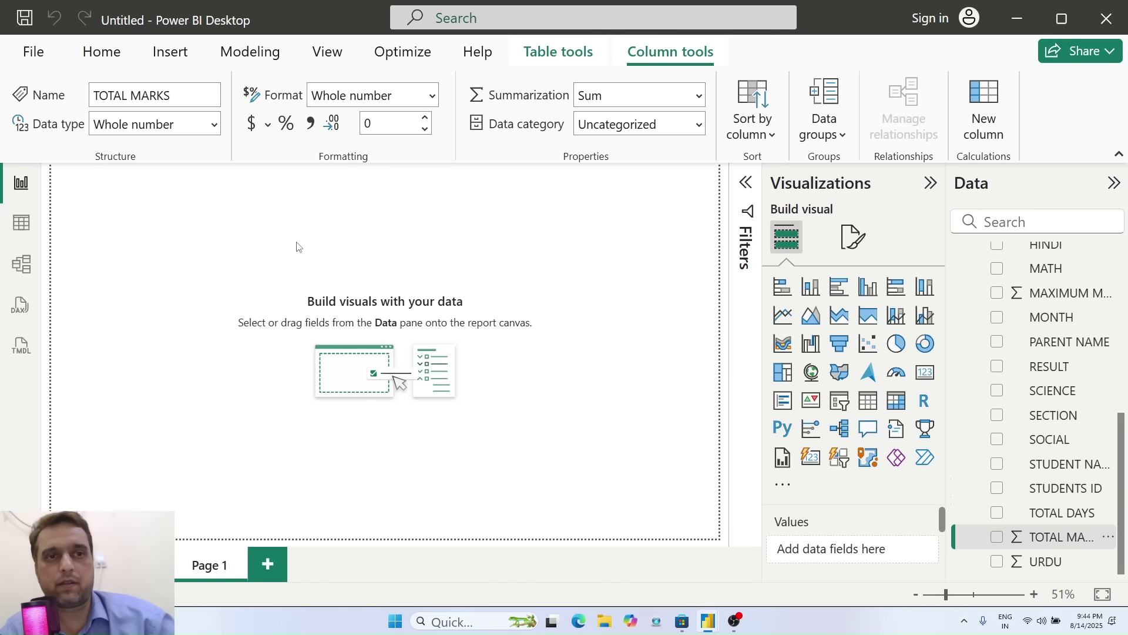
click(215, 124)
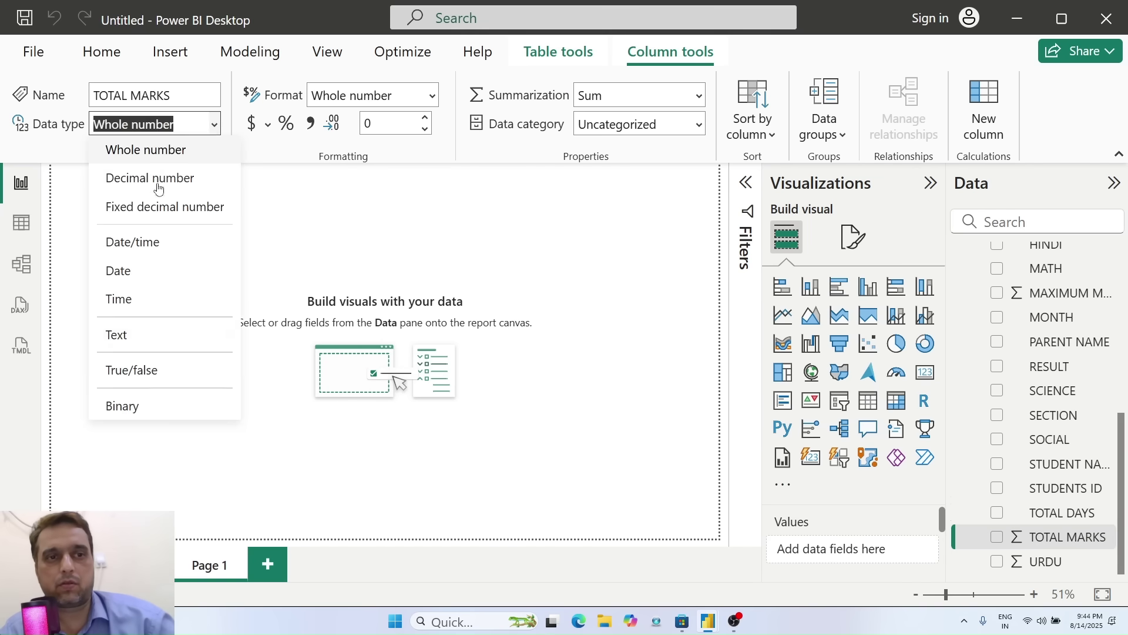
click(113, 336)
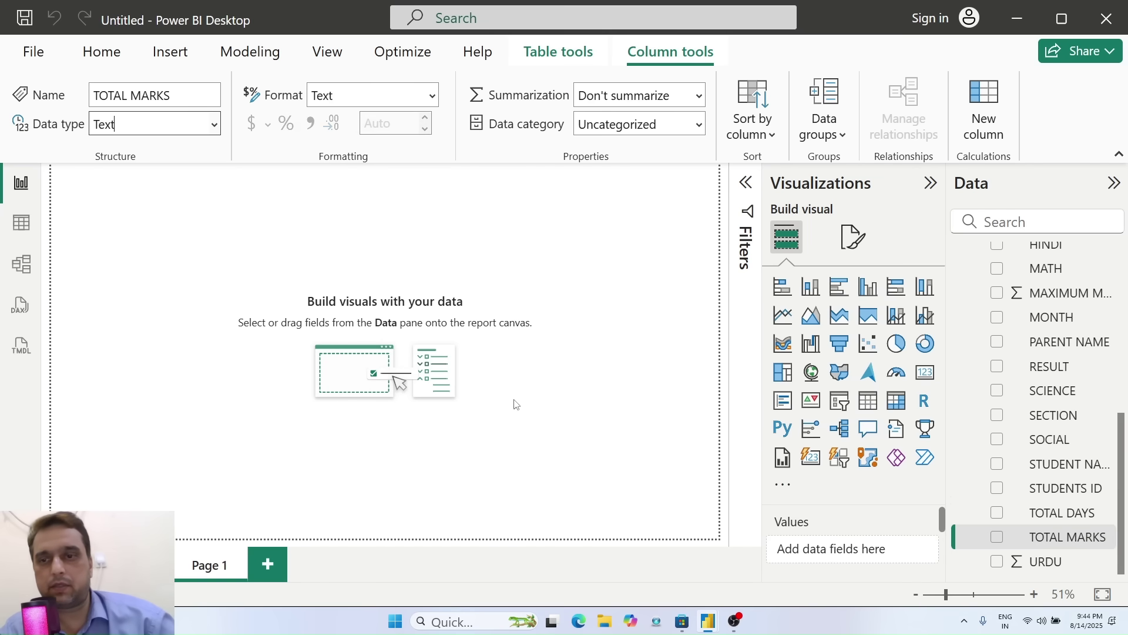
click(1050, 561)
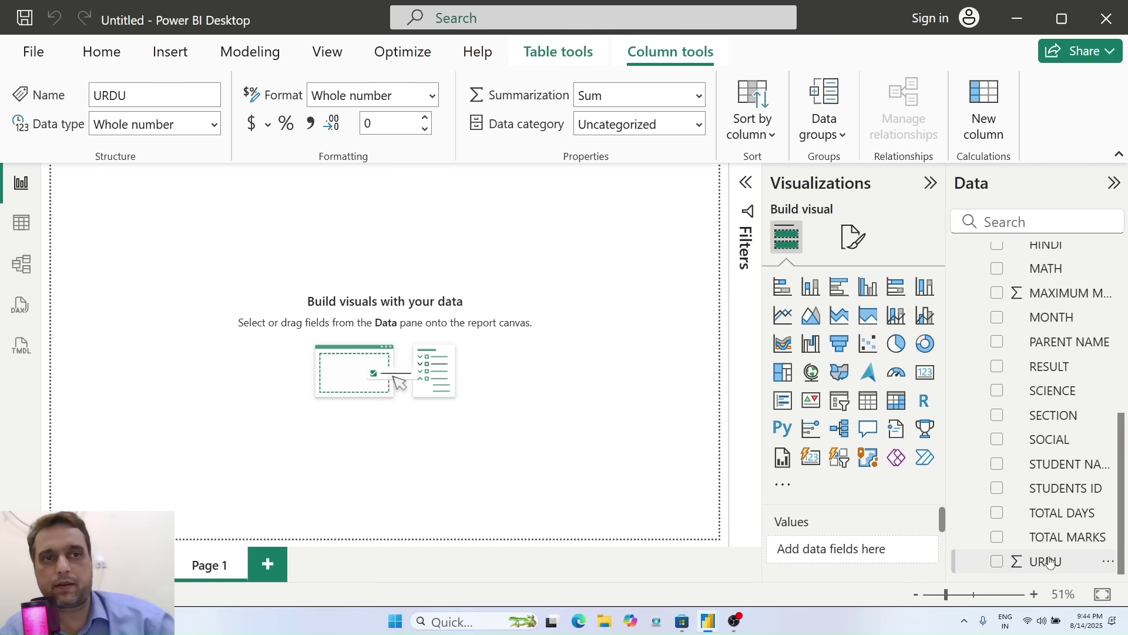
click(216, 125)
click(116, 335)
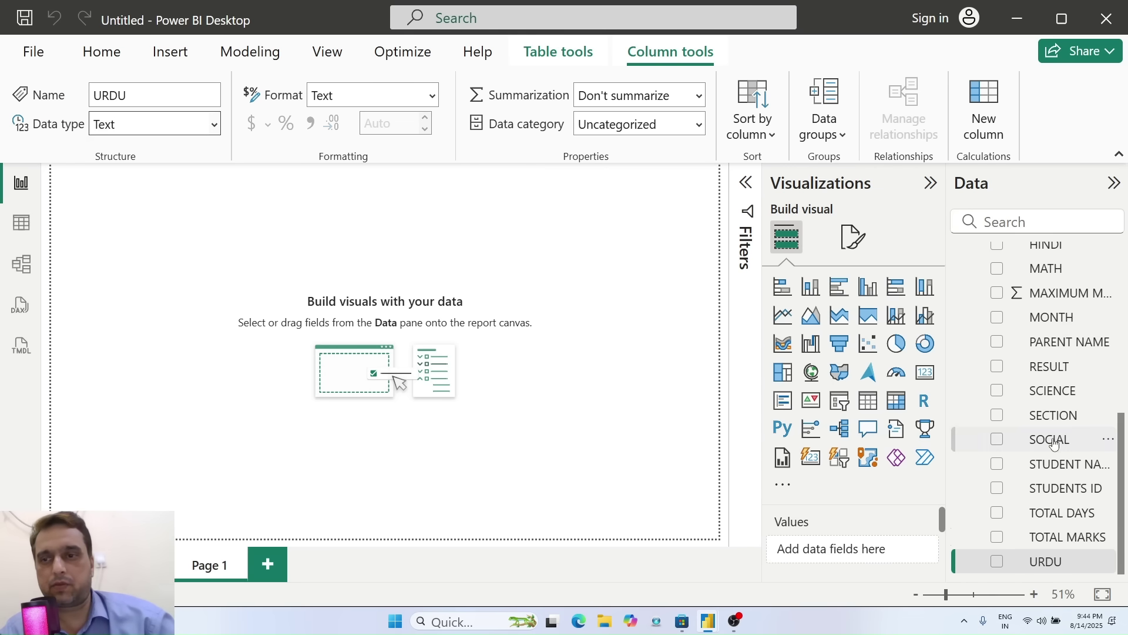
drag(1121, 442, 1126, 269)
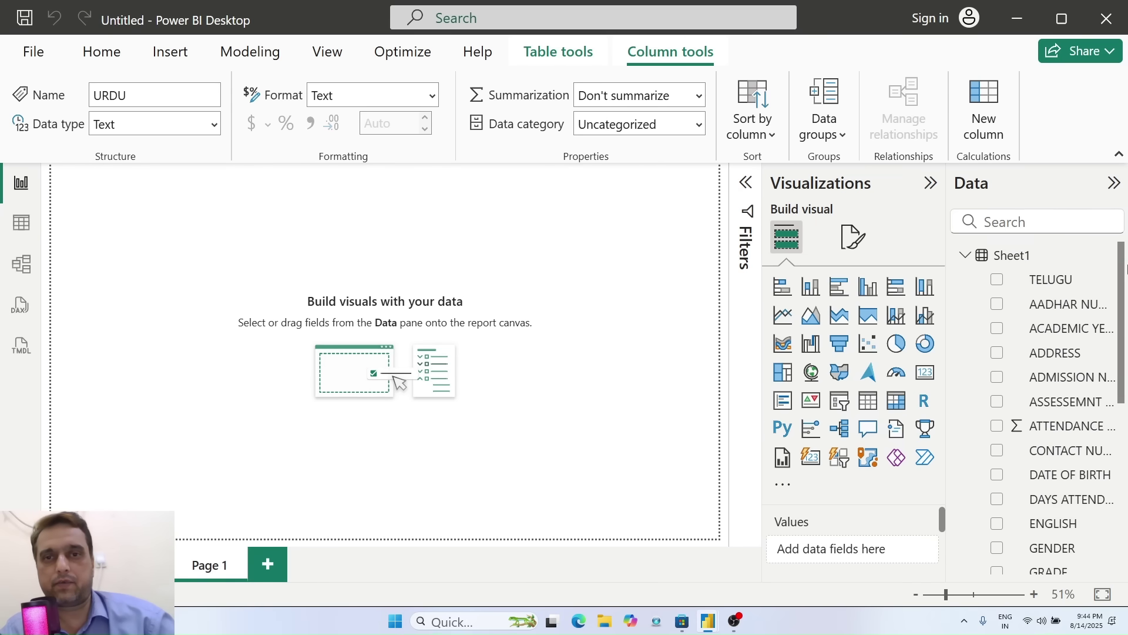
click(659, 351)
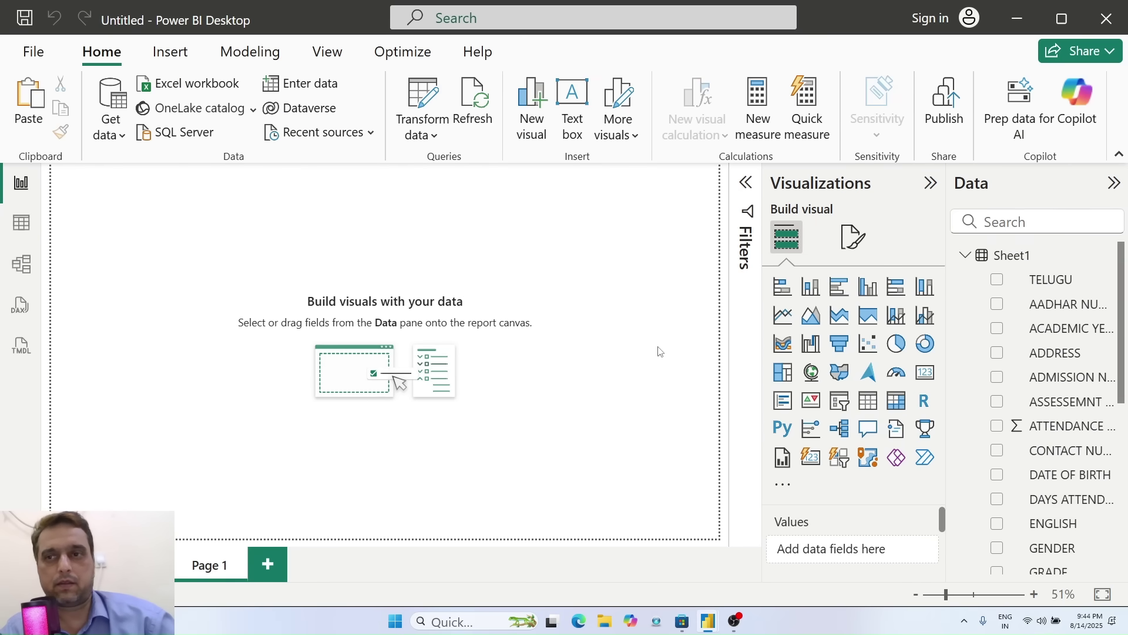
Insert a text box at the top of the report page and resize it into a wide, short header.
click(941, 598)
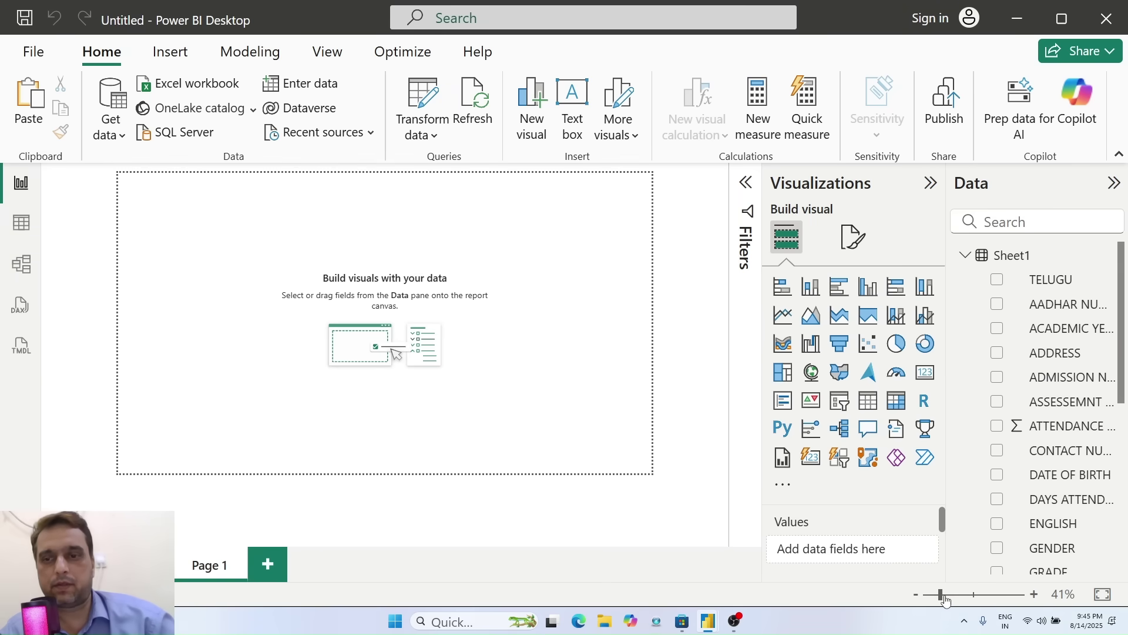
click(946, 598)
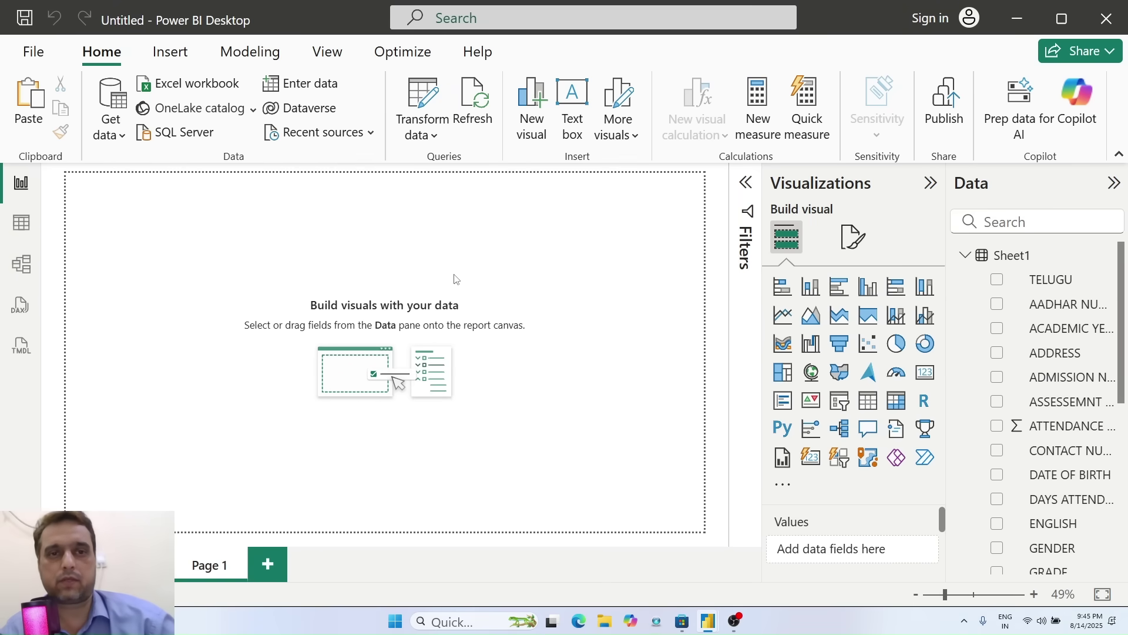
click(581, 133)
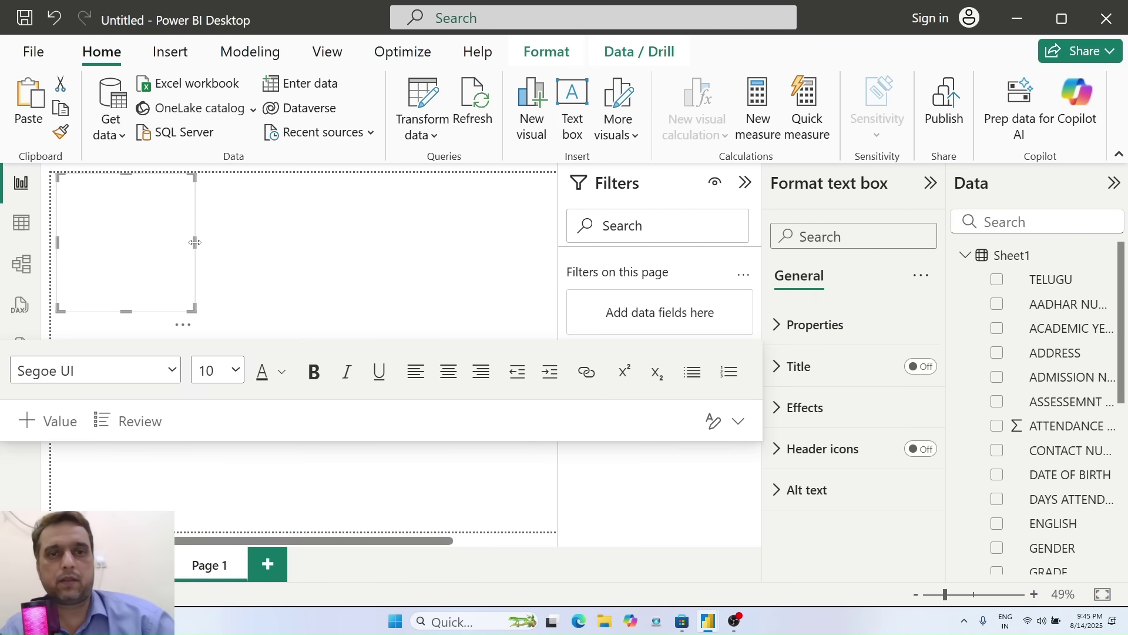
drag(196, 242, 529, 229)
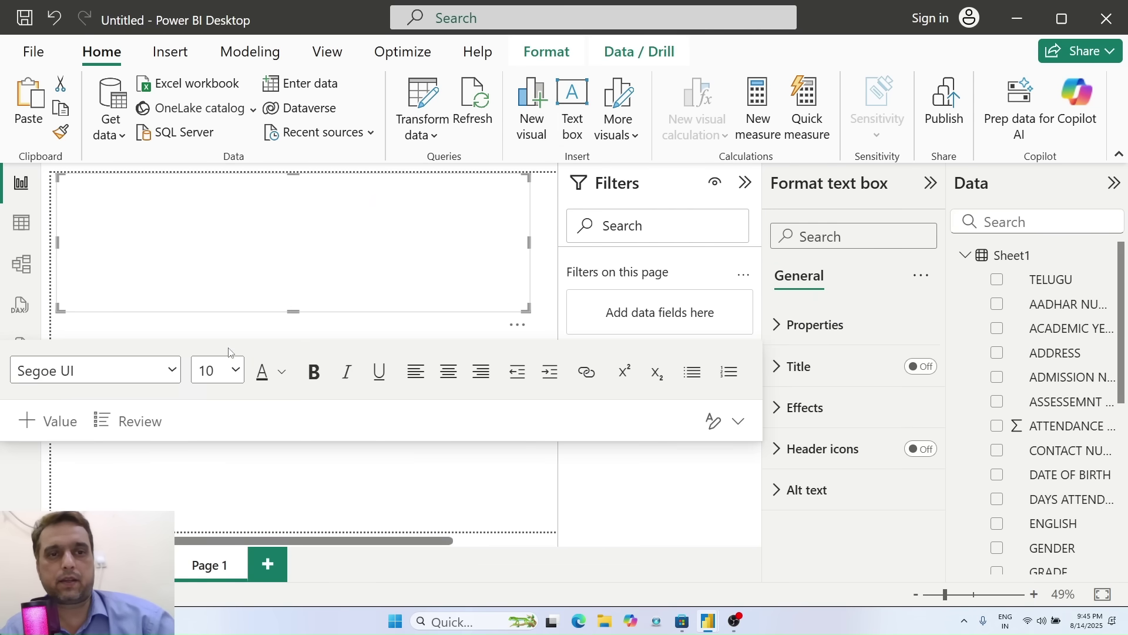
drag(293, 308, 302, 250)
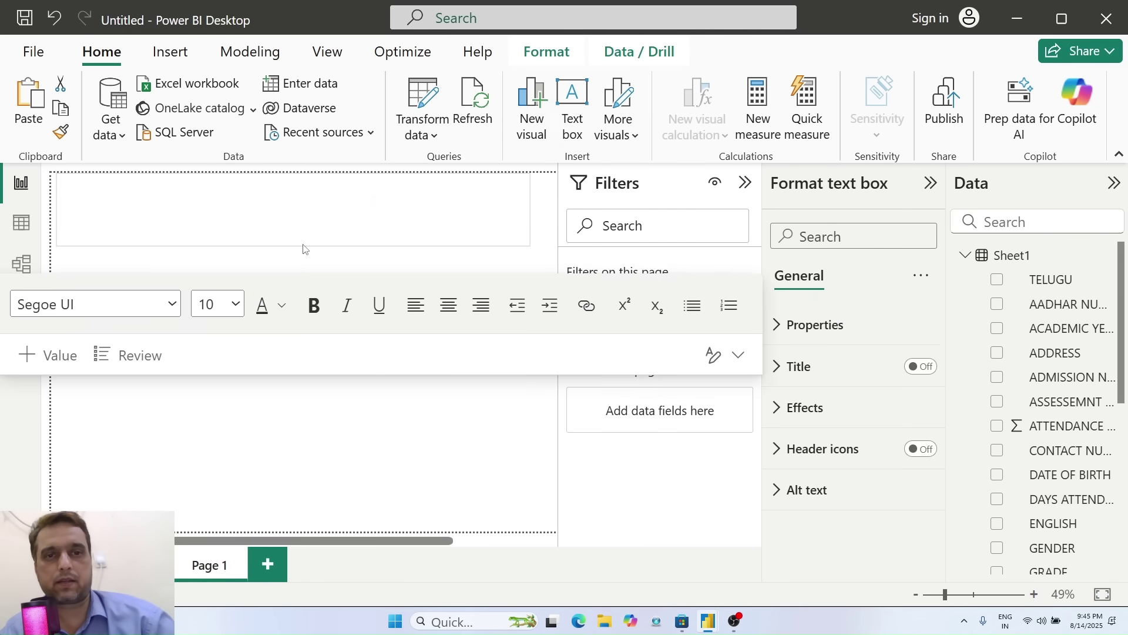
Enter the heading "INTERNATIONAL SCHOOL - PROGRESS CARDS CUM ATTENDANCE DASHBOARD" in the text box at font size 18.
click(268, 213)
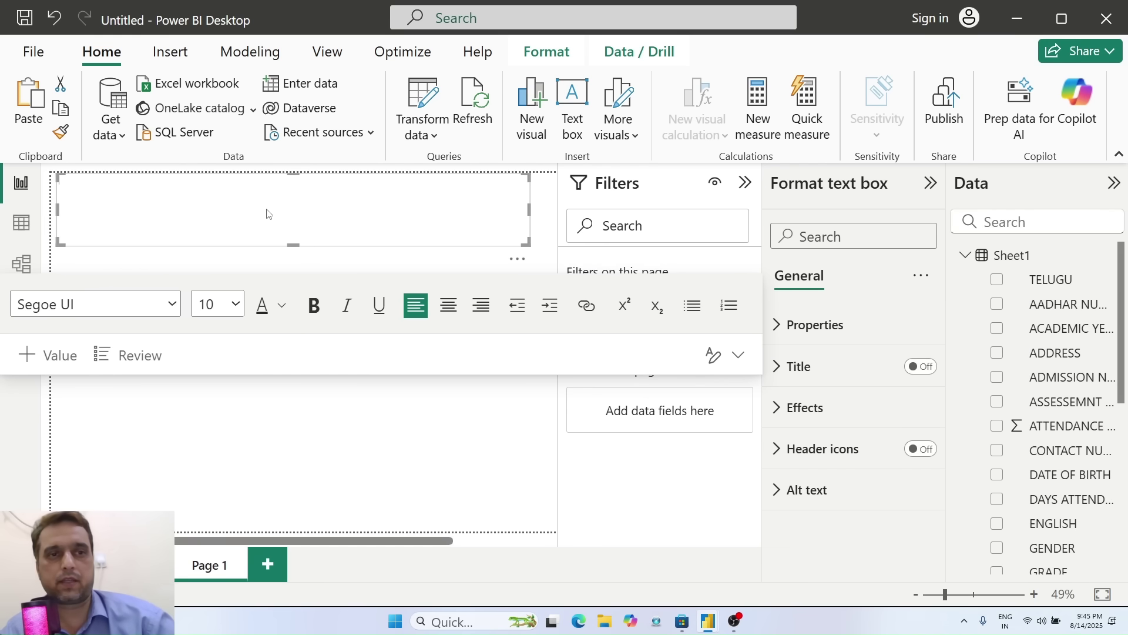
click(234, 304)
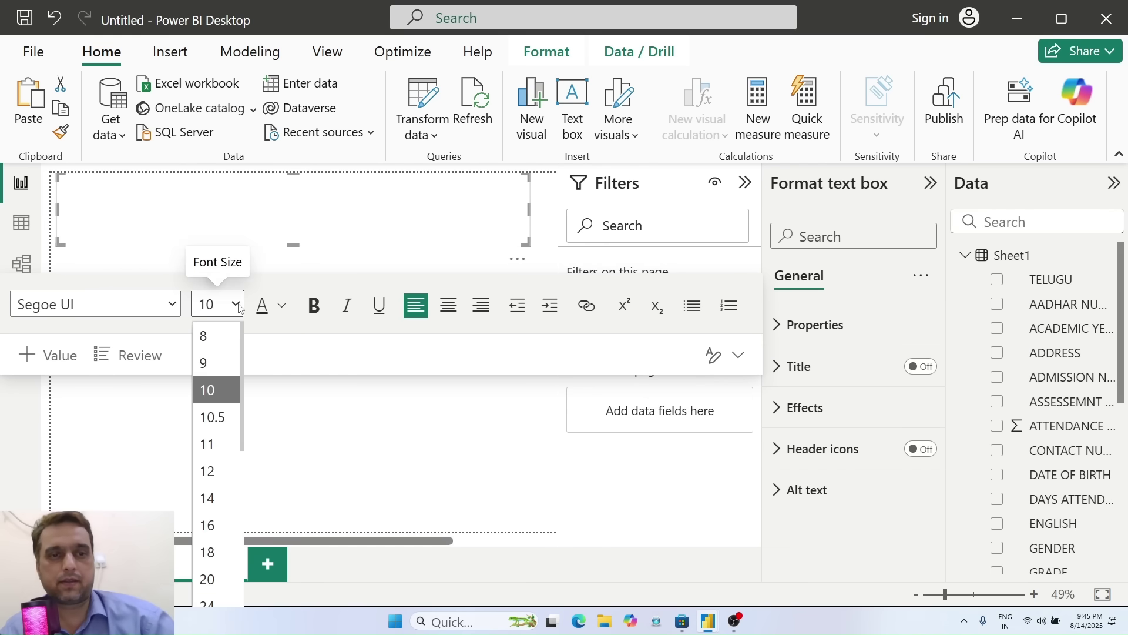
click(207, 555)
text(IN)
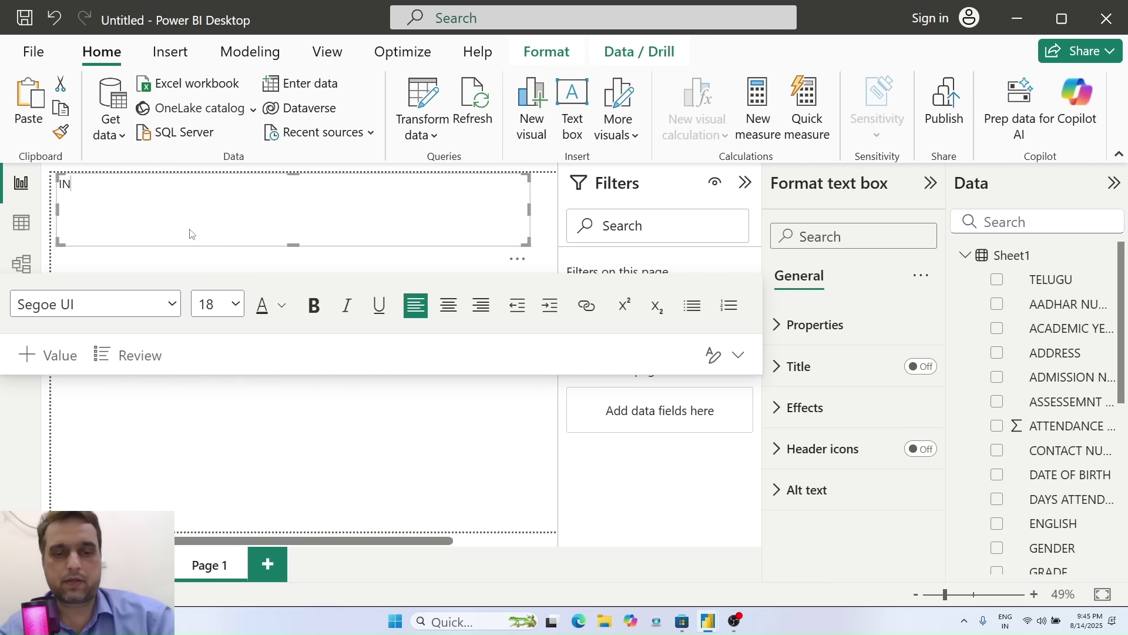
text(TERNATIONAL SC)
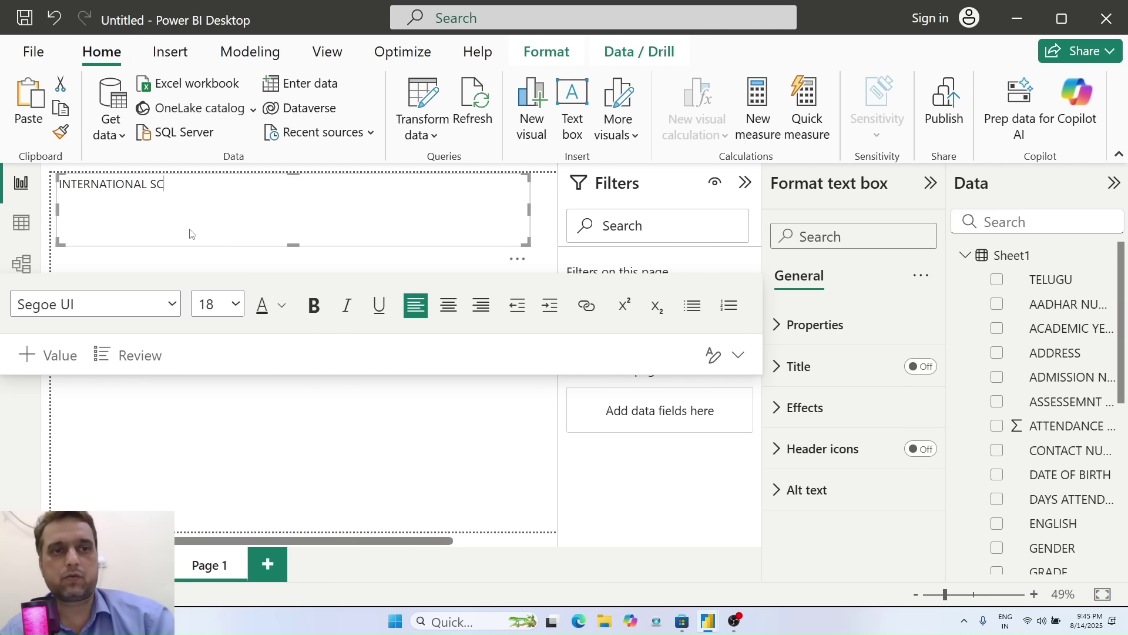
text(HOOL - PROGRESS CARDS CUM ATTENDANCE DASHBOARD)
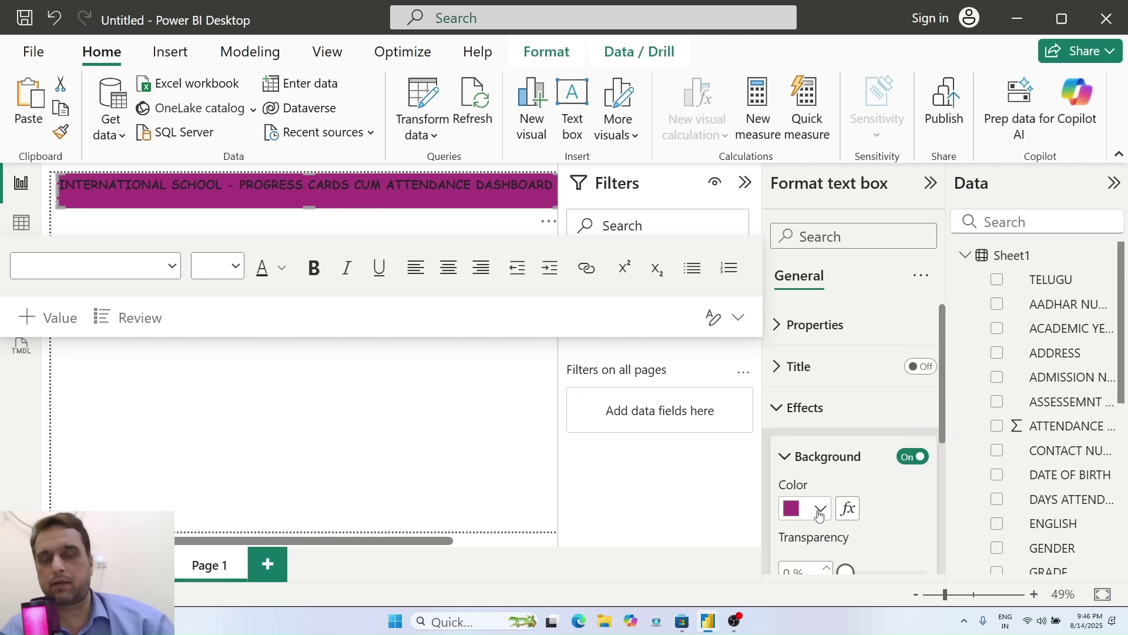
Give the heading text box a light pink background and a visual border with 14 px rounded corners and 4 px width.
click(819, 510)
click(973, 234)
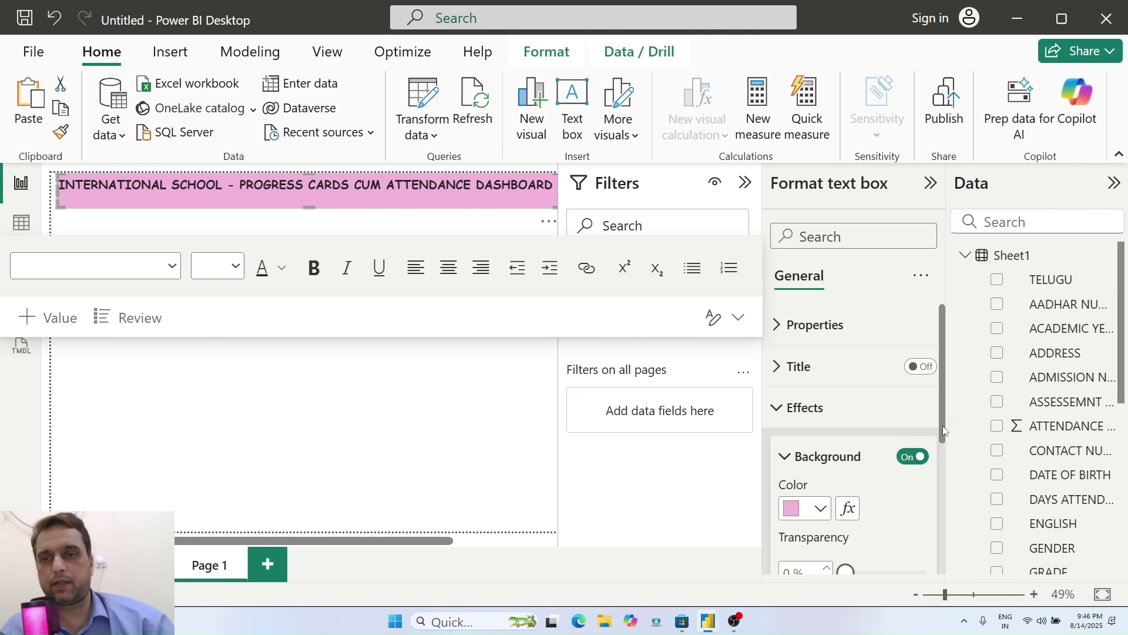
drag(943, 432, 923, 488)
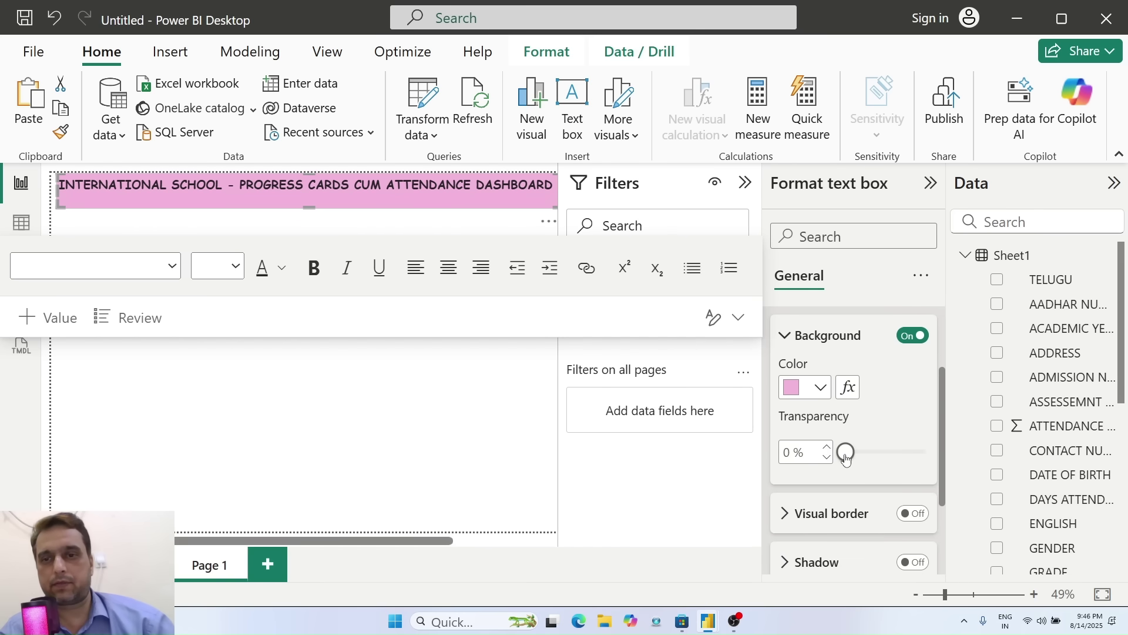
scroll(946, 471, down, 2)
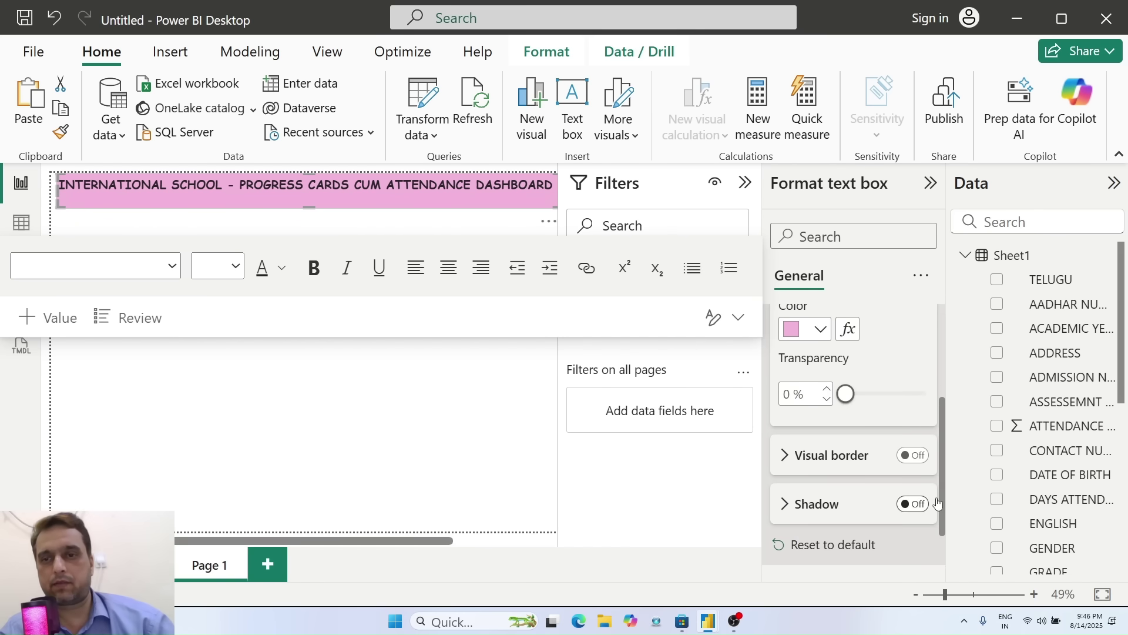
click(787, 455)
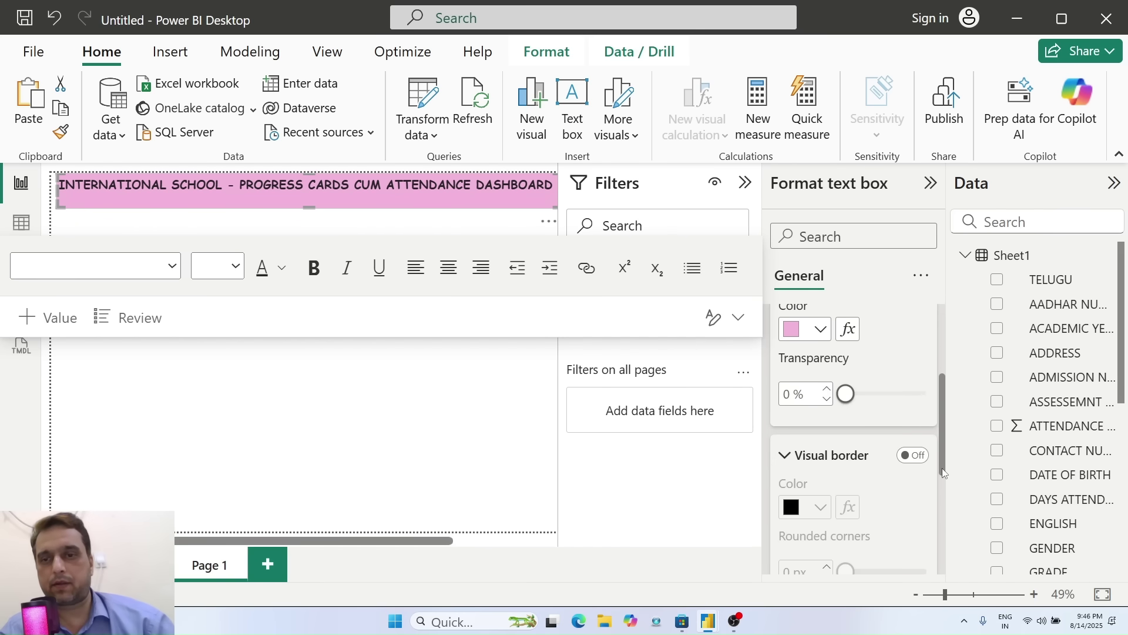
drag(942, 470, 921, 516)
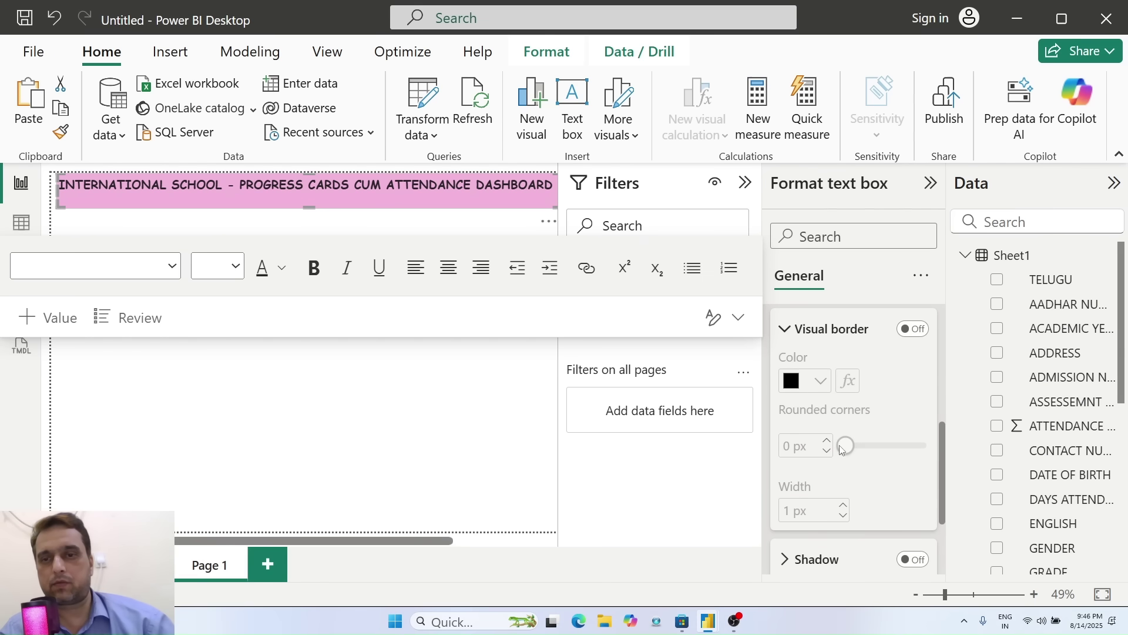
click(912, 328)
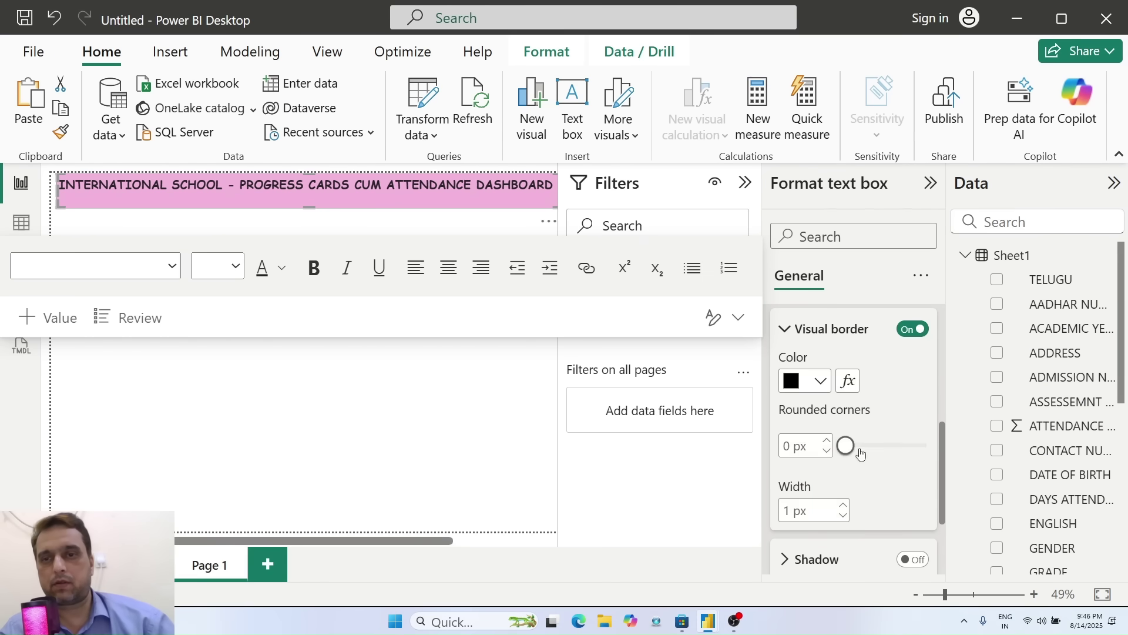
drag(846, 446, 883, 446)
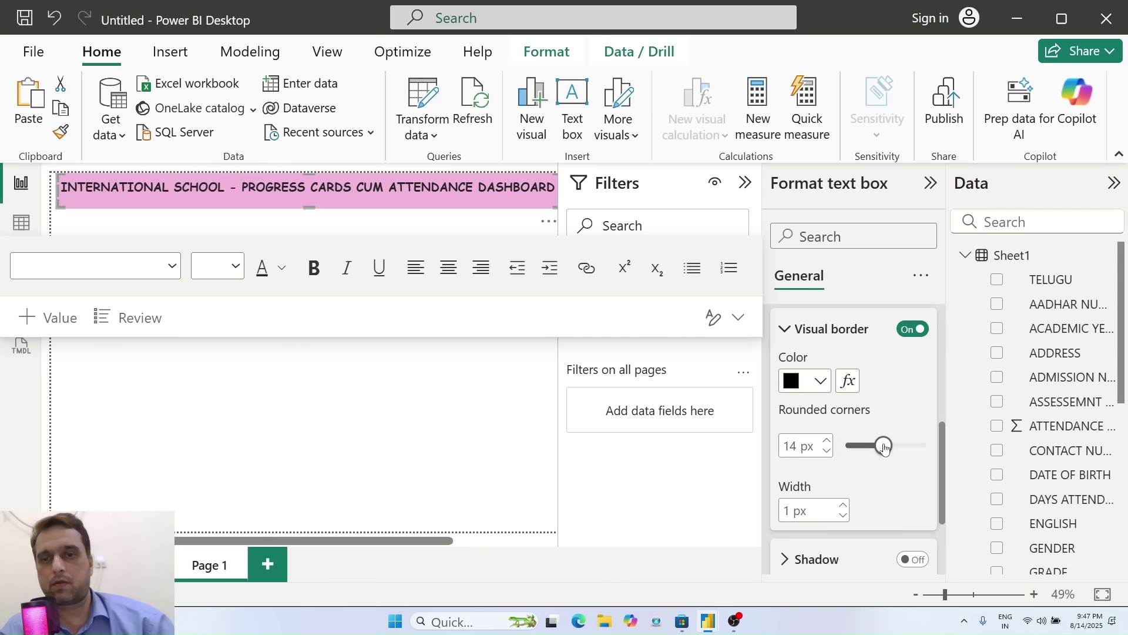
double_click(788, 511)
text(4)
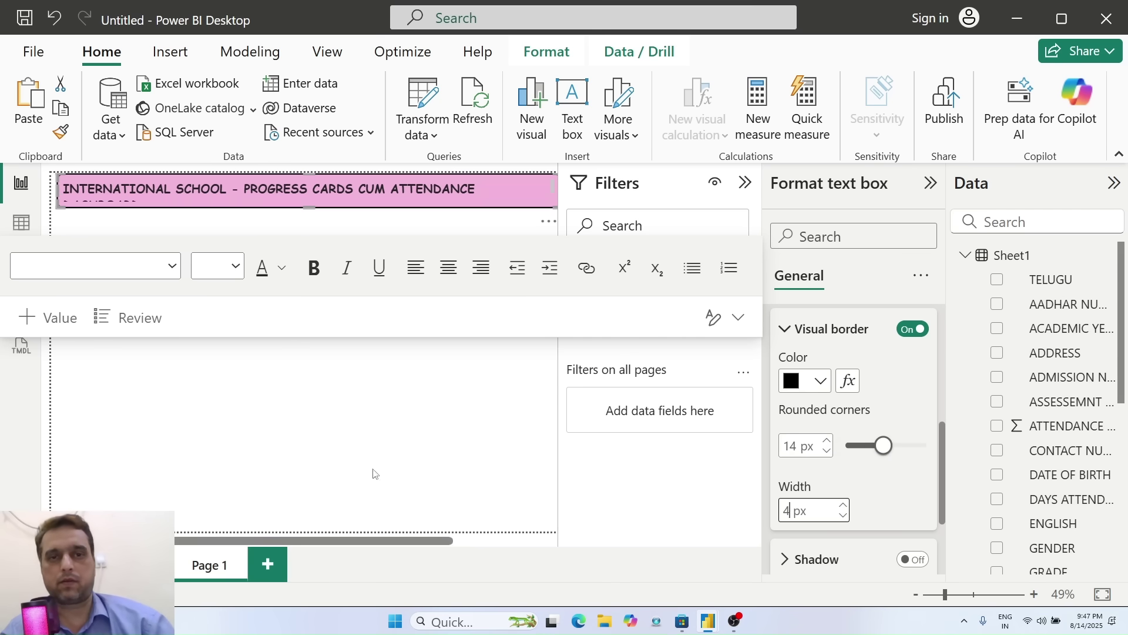
click(442, 436)
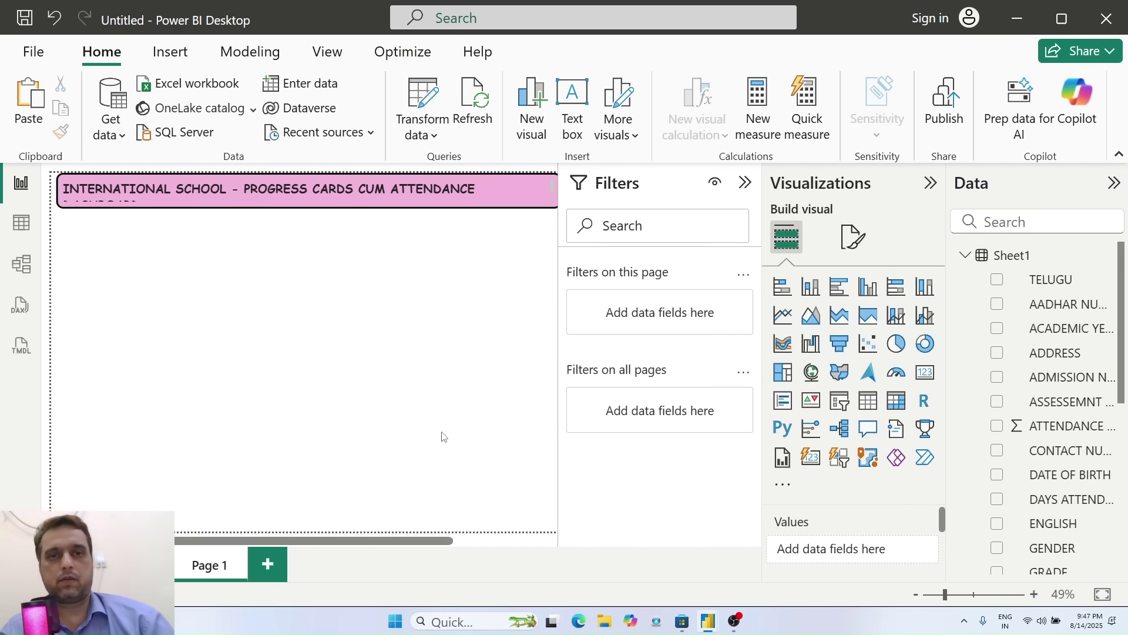
Collapse the Filters pane and widen the heading text box to nearly the full page width so the title fits one line.
click(752, 187)
click(571, 188)
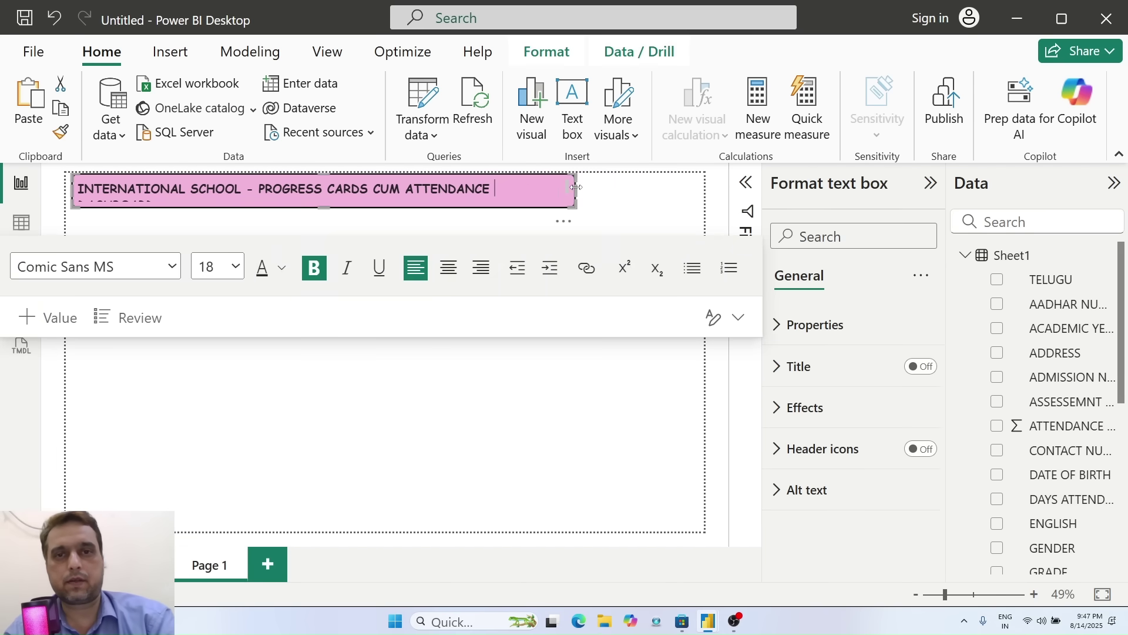
drag(583, 193, 680, 193)
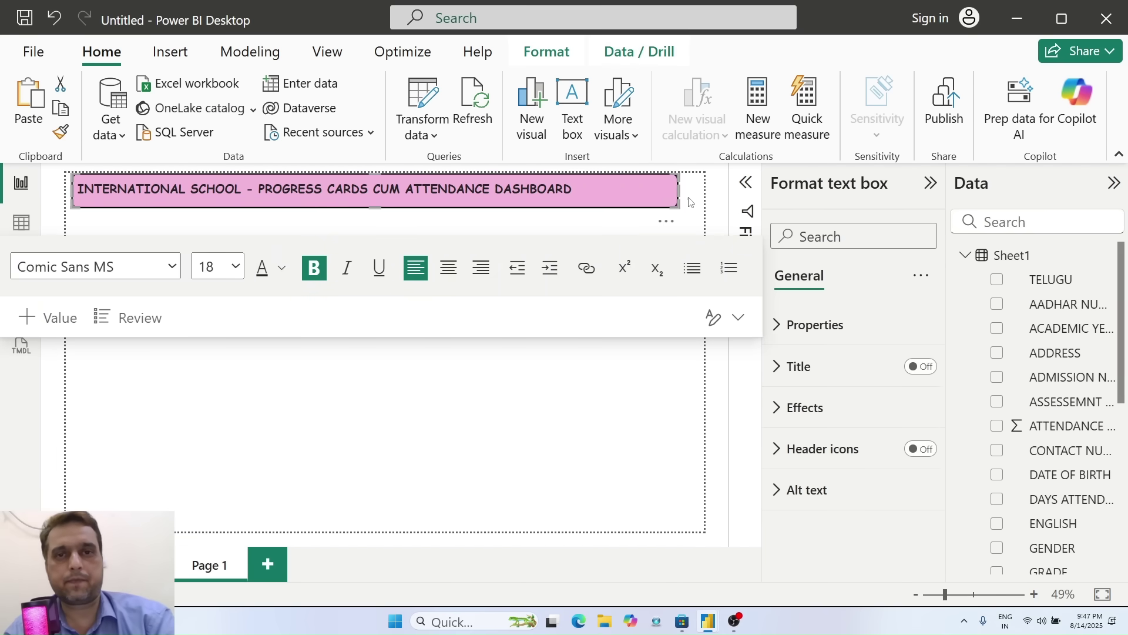
Set the font size of the entire heading text to 20 and deselect the text box.
key(shift+Left)
key(shift+Left)
key(shift+Left)
key(shift+Left)
key(shift+Left)
key(shift+Left)
key(shift+Left)
key(shift+Left)
key(shift+Left)
key(shift+Left)
key(shift+Left)
key(shift+Left)
key(shift+Left)
key(shift+Left)
key(shift+Left)
key(shift+Left)
key(shift+Left)
key(shift+Left)
key(shift+Left)
key(shift+Left)
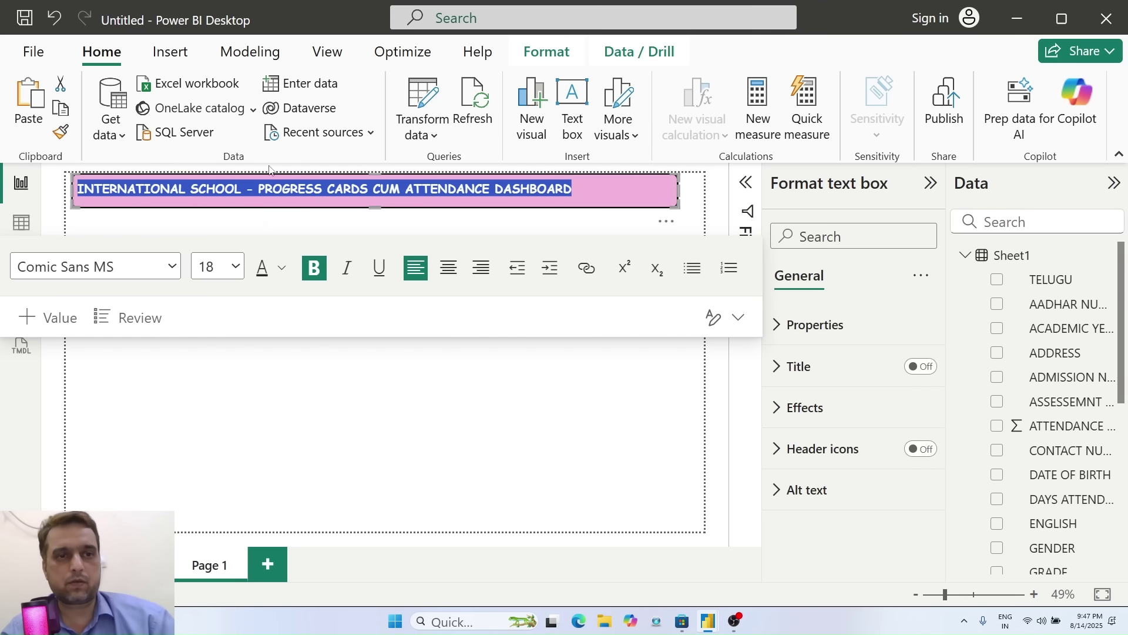
click(233, 267)
click(206, 543)
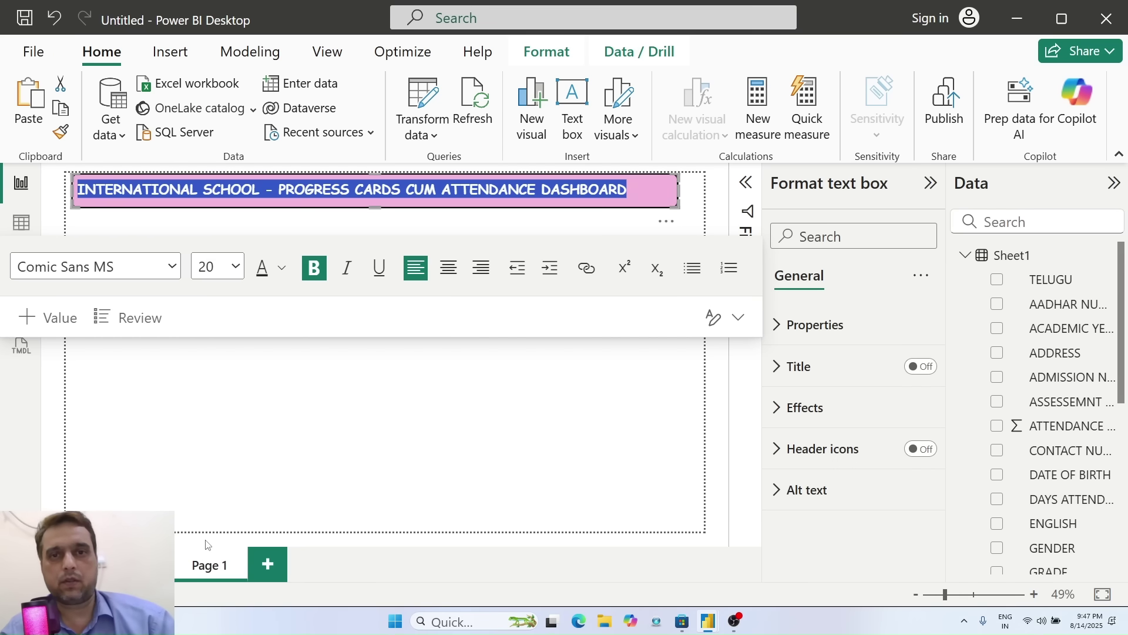
click(414, 467)
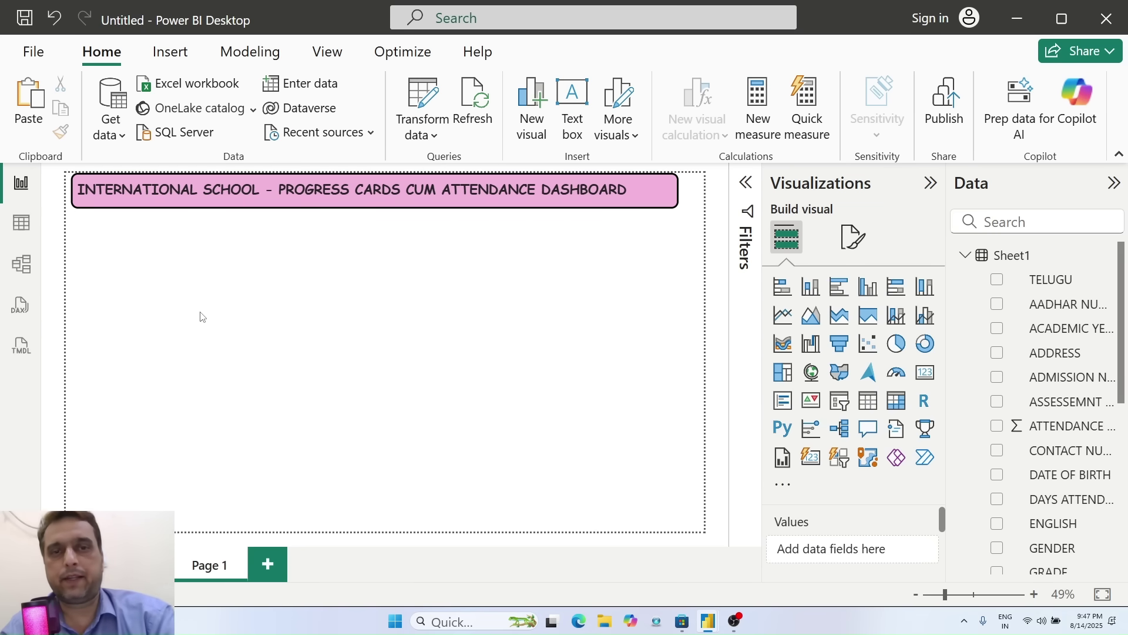
Add an empty slicer and resize it into a tall, narrow block beneath the heading on the page's left side.
click(839, 406)
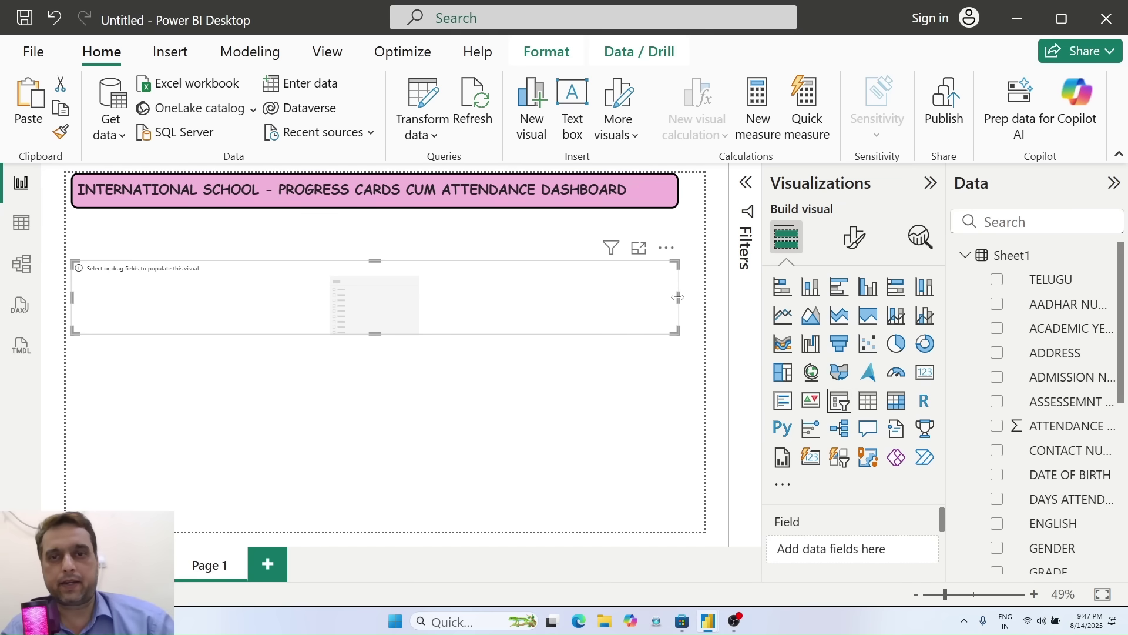
drag(667, 302, 318, 325)
drag(195, 260, 196, 221)
drag(190, 334, 201, 513)
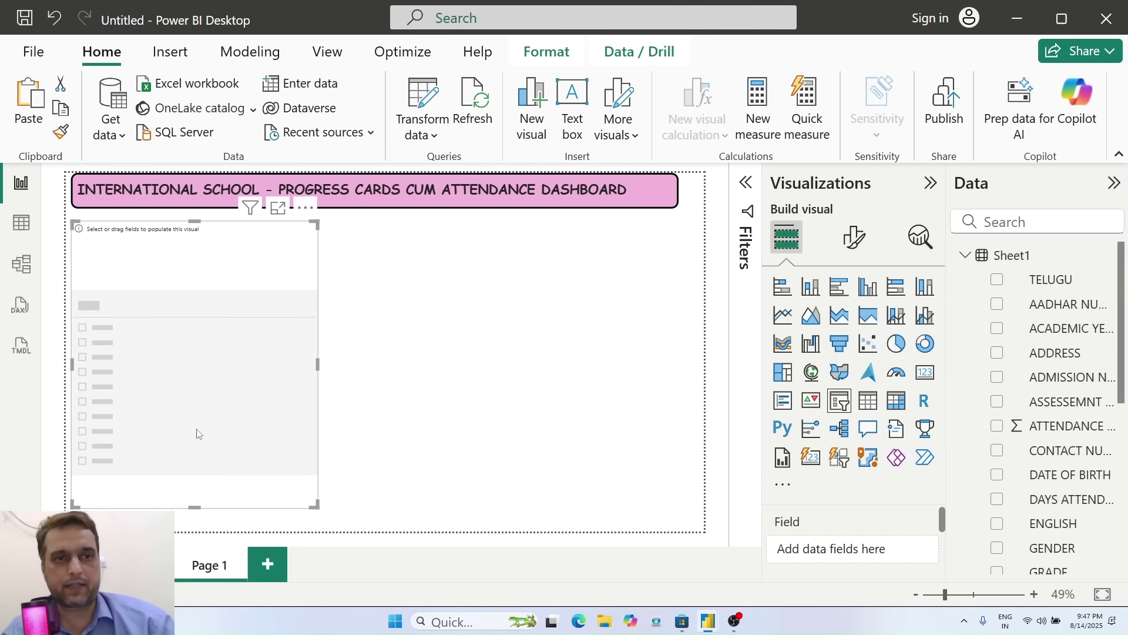
Copy the heading text box's formatting onto the empty slicer with Format Painter.
click(391, 194)
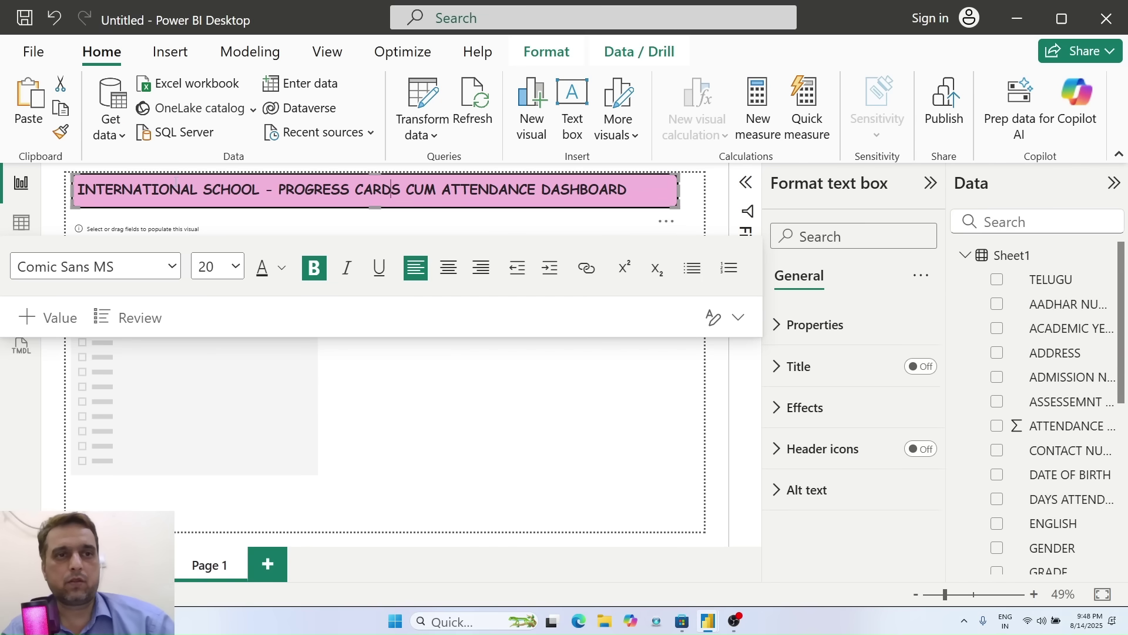
click(63, 134)
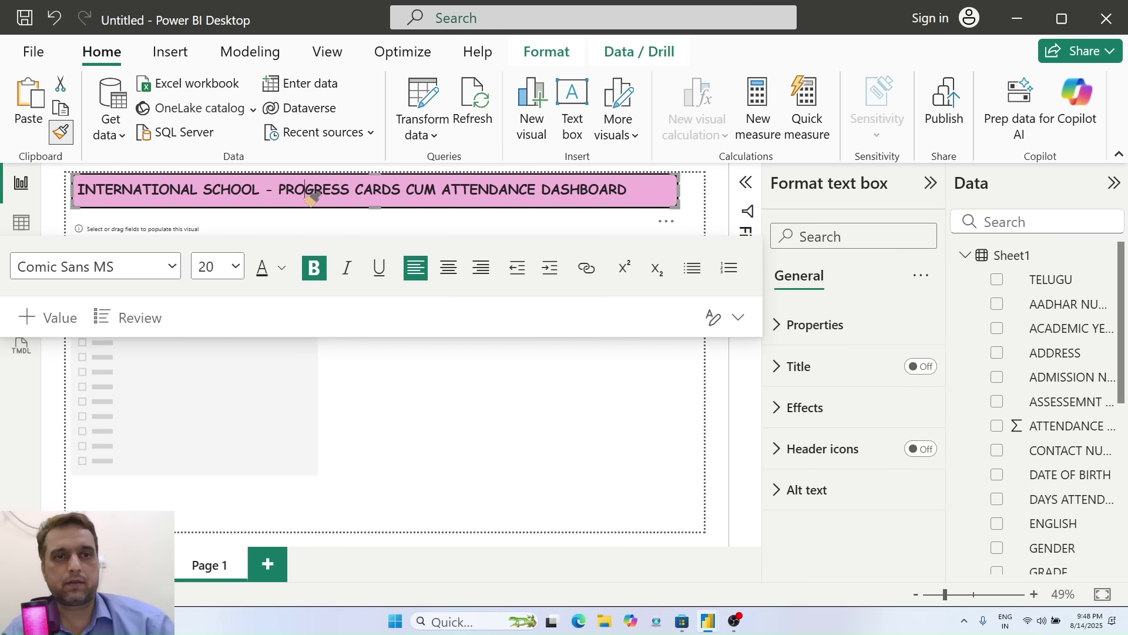
mouse_move(306, 198)
mouse_down()
mouse_move(171, 253)
mouse_move(239, 358)
mouse_up()
click(235, 354)
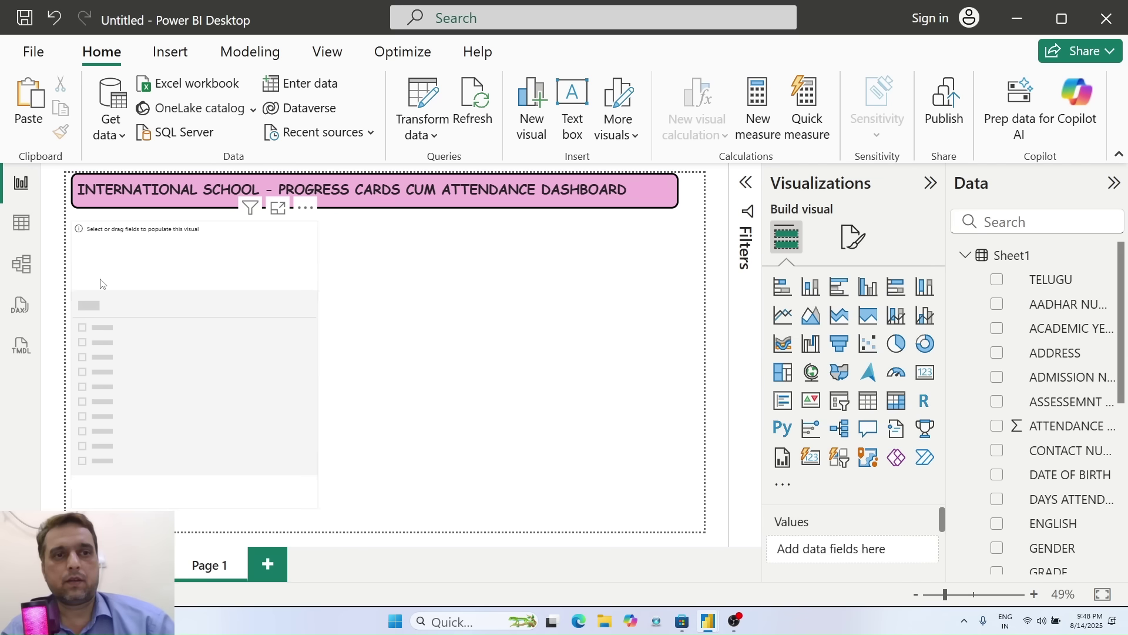
Add the ACADEMIC YEAR and ASSESSEMNT TYPE fields to the slicer and expand the 2025 entry.
click(178, 280)
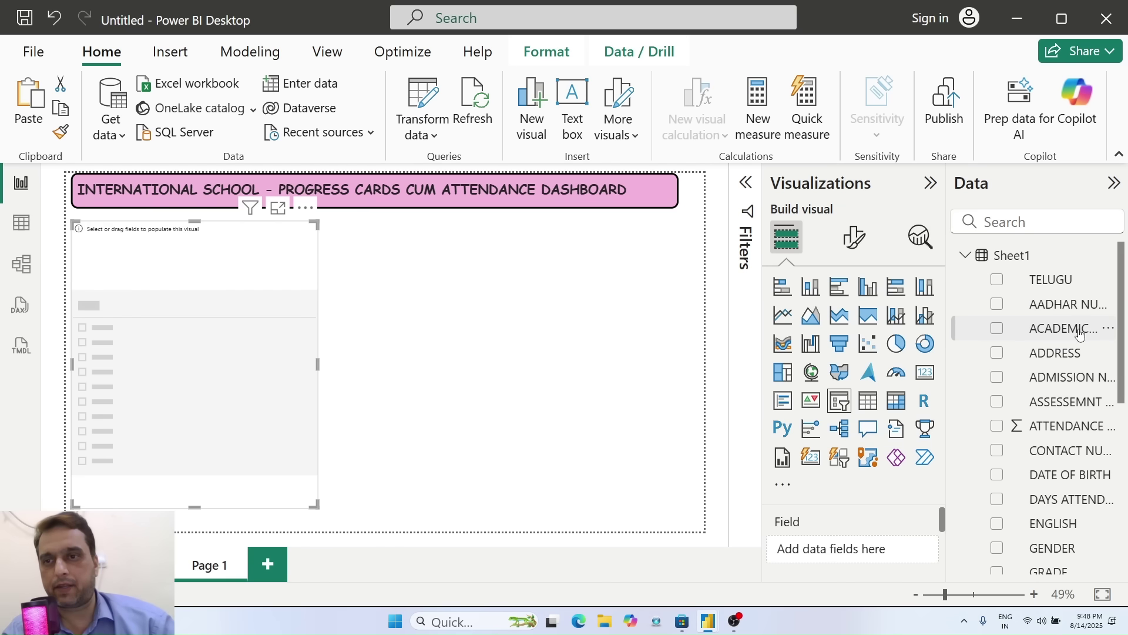
drag(1075, 328, 853, 526)
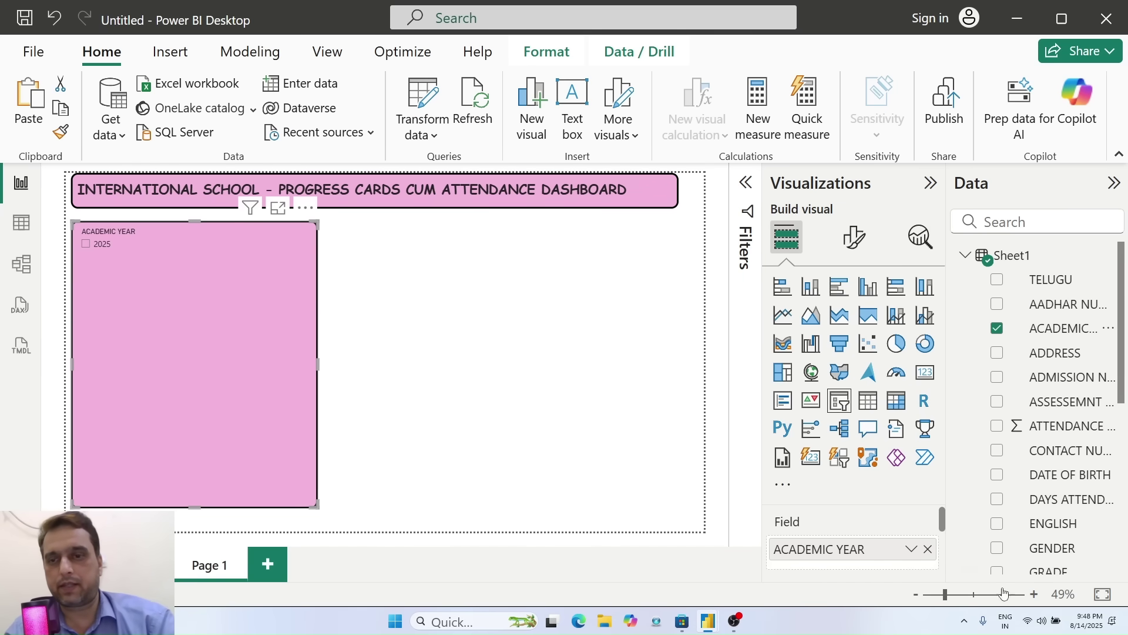
drag(943, 527, 946, 543)
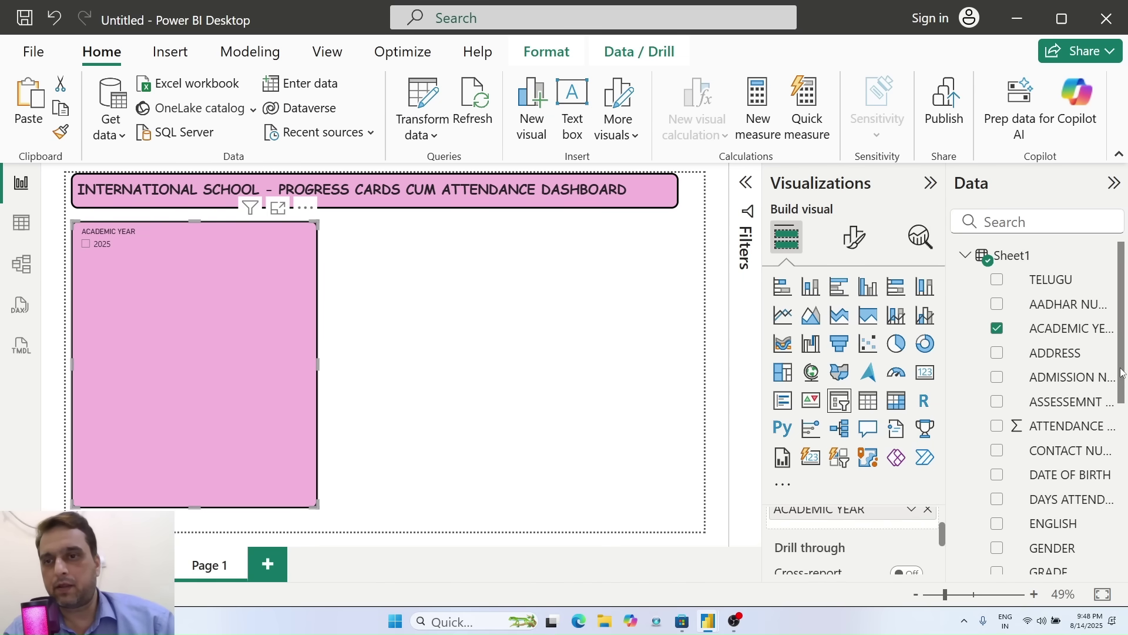
drag(1067, 406, 841, 530)
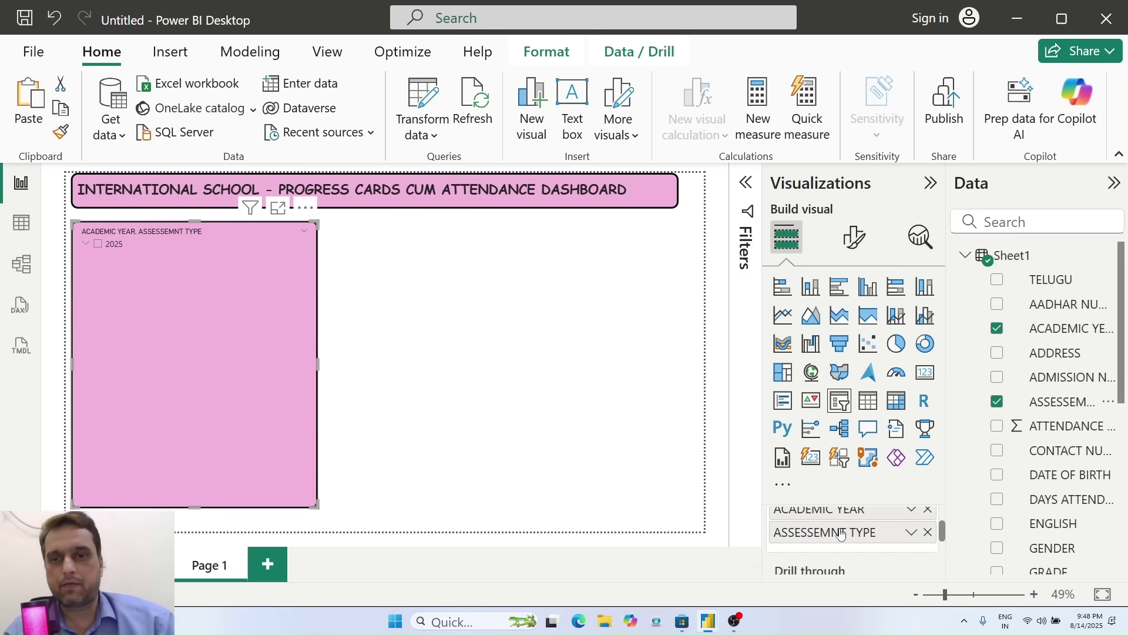
click(86, 245)
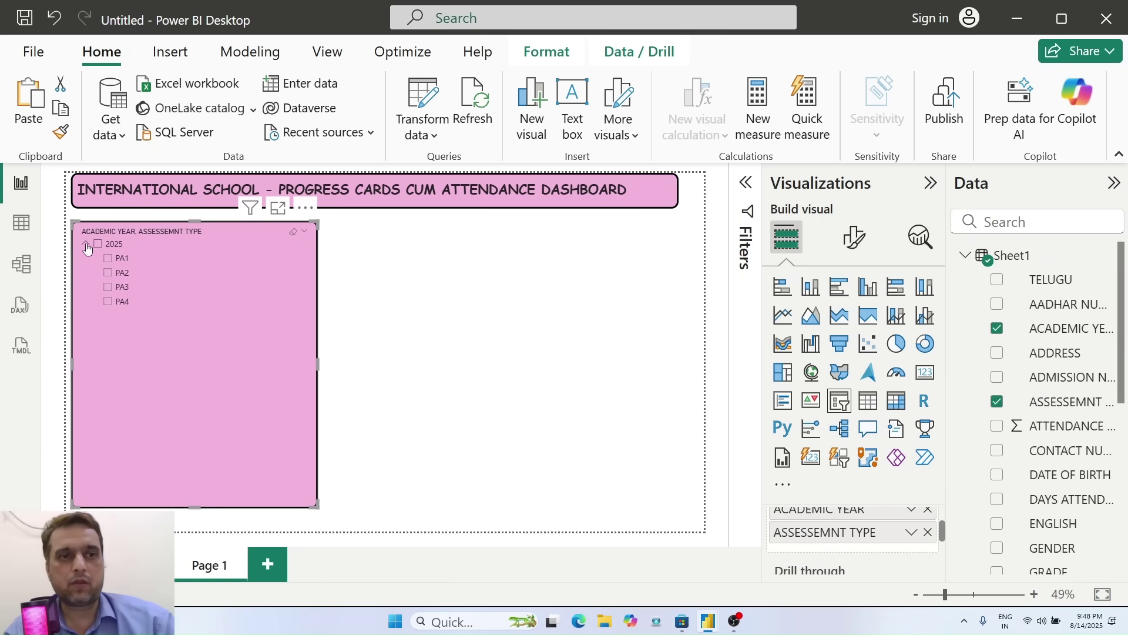
Add the GRADE field to the slicer as the level below ASSESSEMNT TYPE.
click(976, 596)
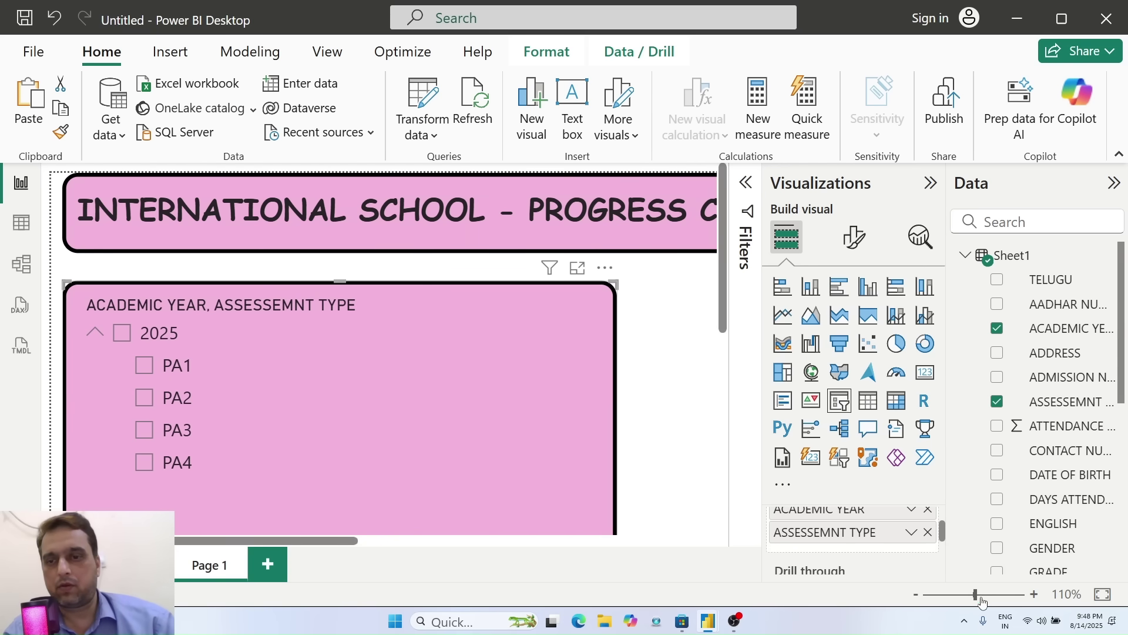
click(959, 595)
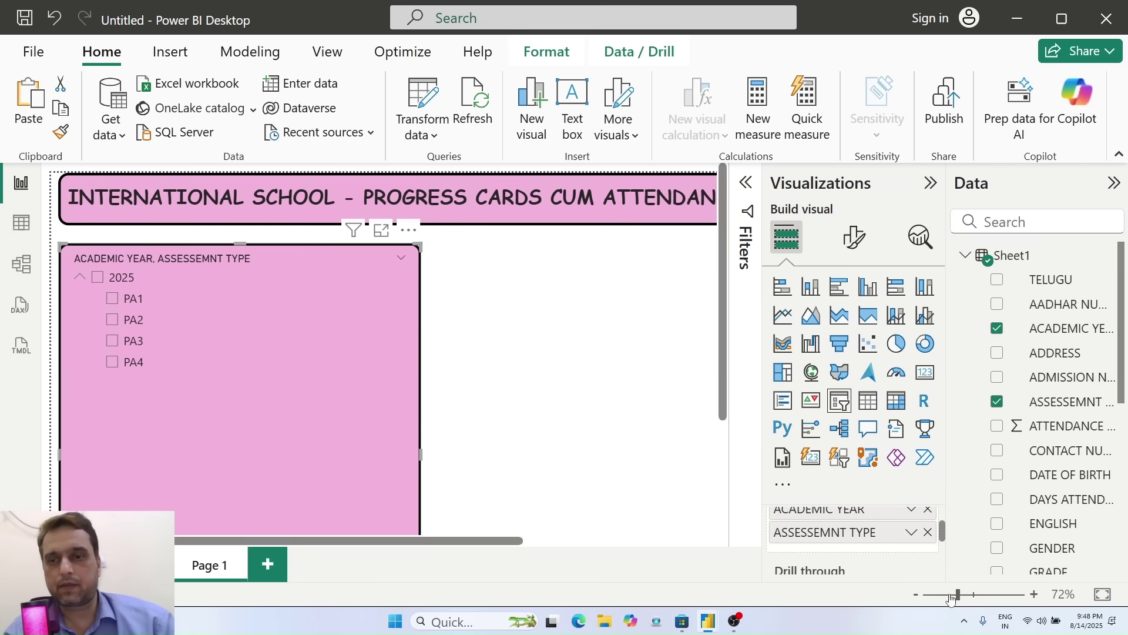
click(949, 595)
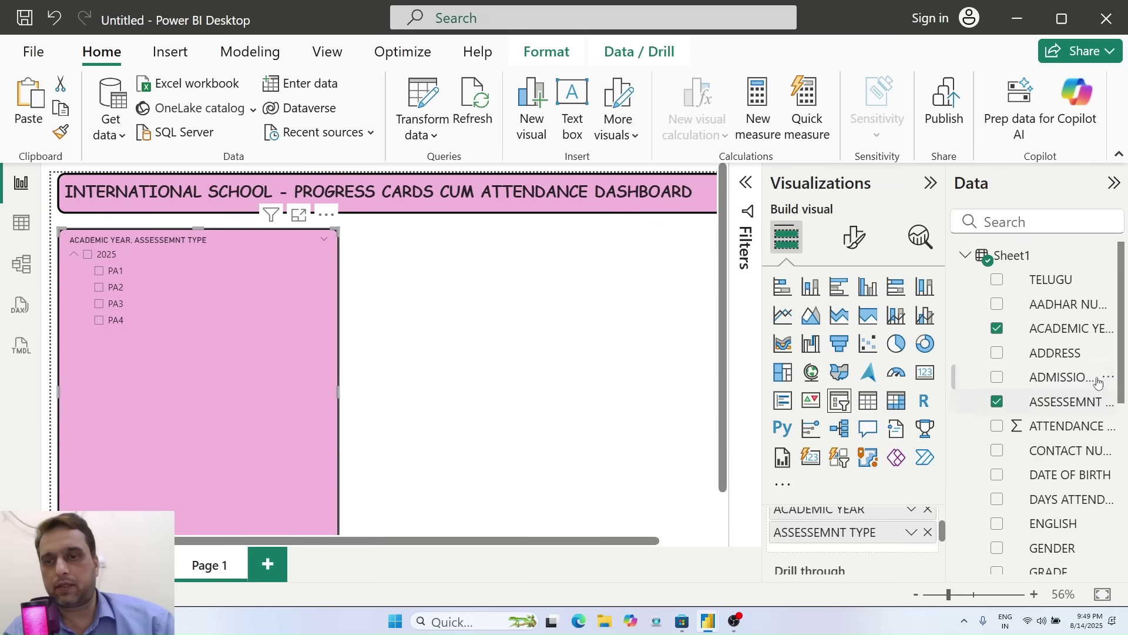
scroll(1121, 385, down, 2)
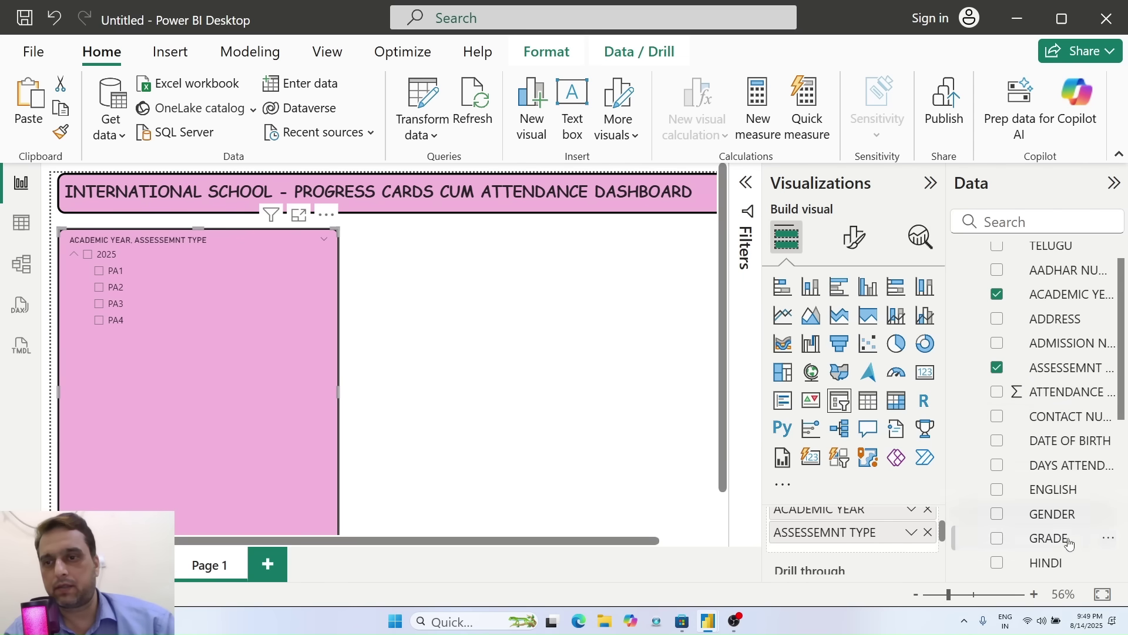
drag(1061, 537, 814, 549)
drag(814, 547, 812, 548)
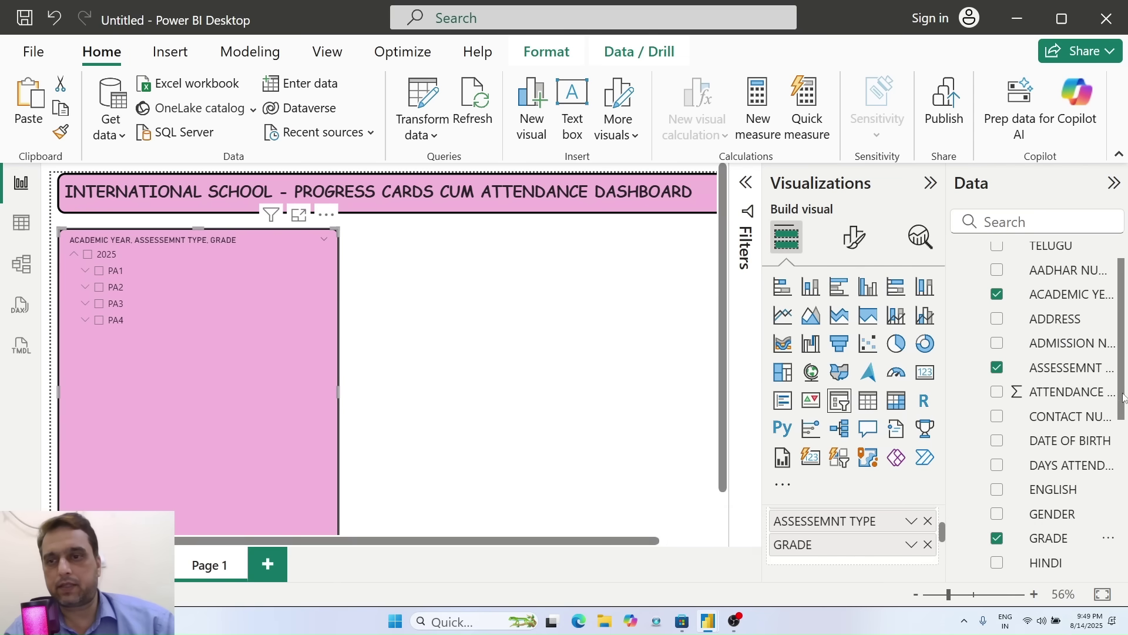
scroll(1121, 400, down, 2)
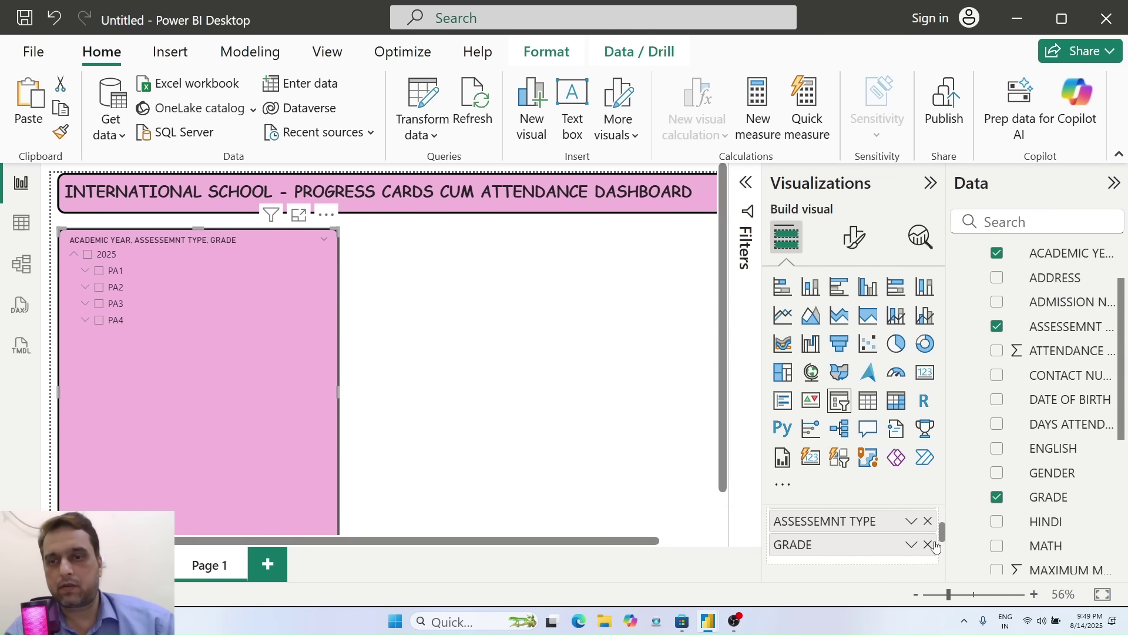
Add the SECTION and STUDENTS ID fields to the slicer as the levels below GRADE.
drag(942, 536, 942, 542)
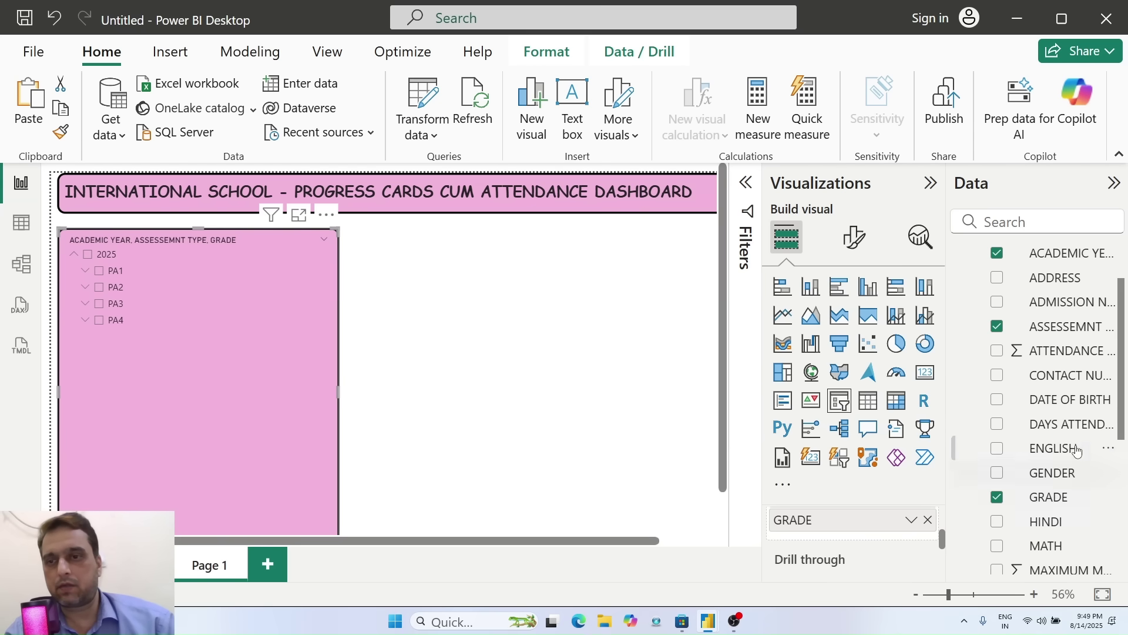
drag(1122, 430, 1116, 525)
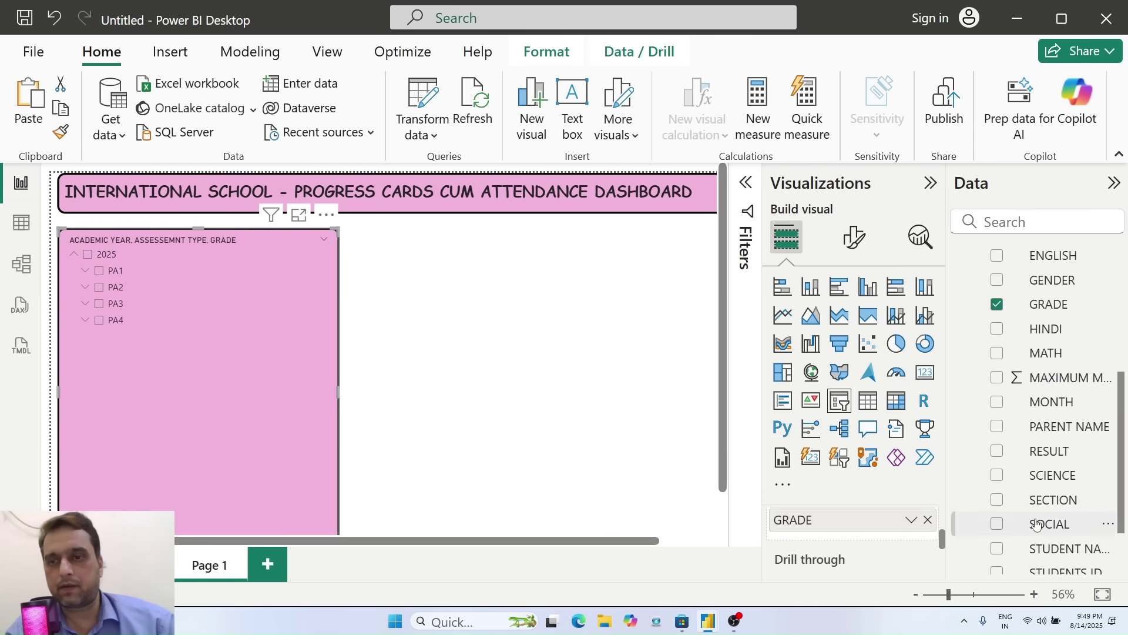
drag(1059, 500, 832, 537)
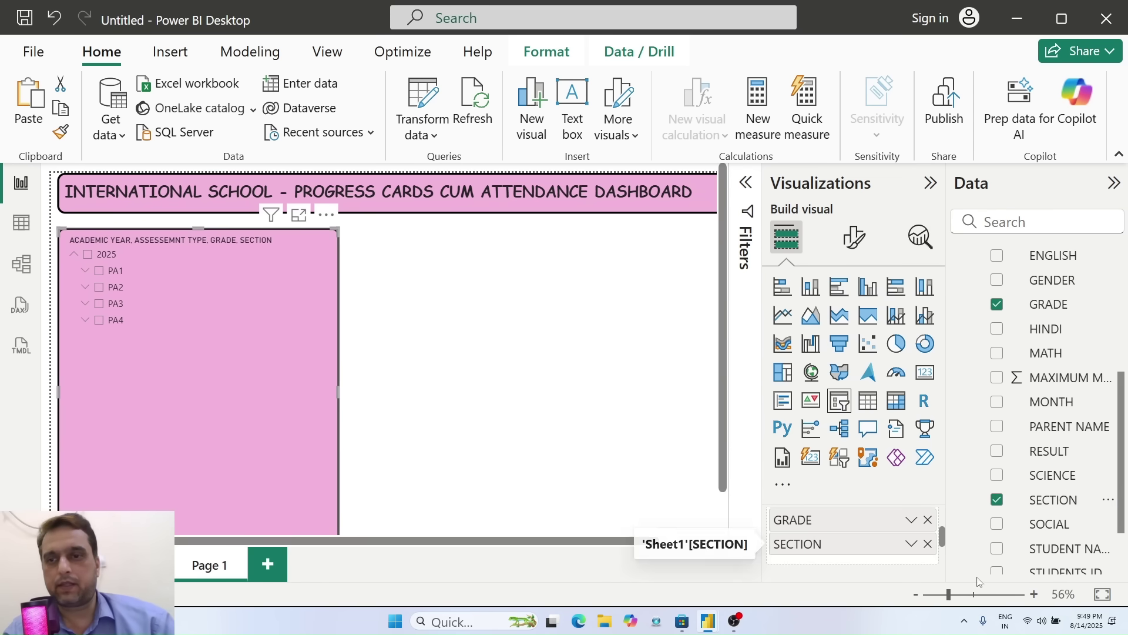
scroll(1123, 514, down, 2)
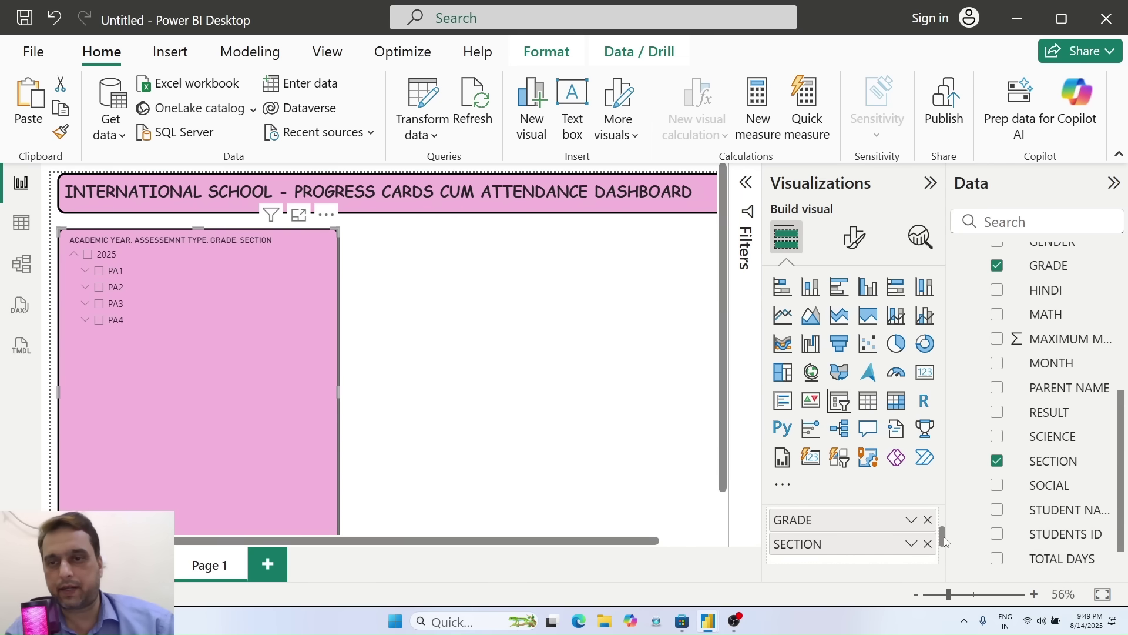
scroll(944, 540, down, 2)
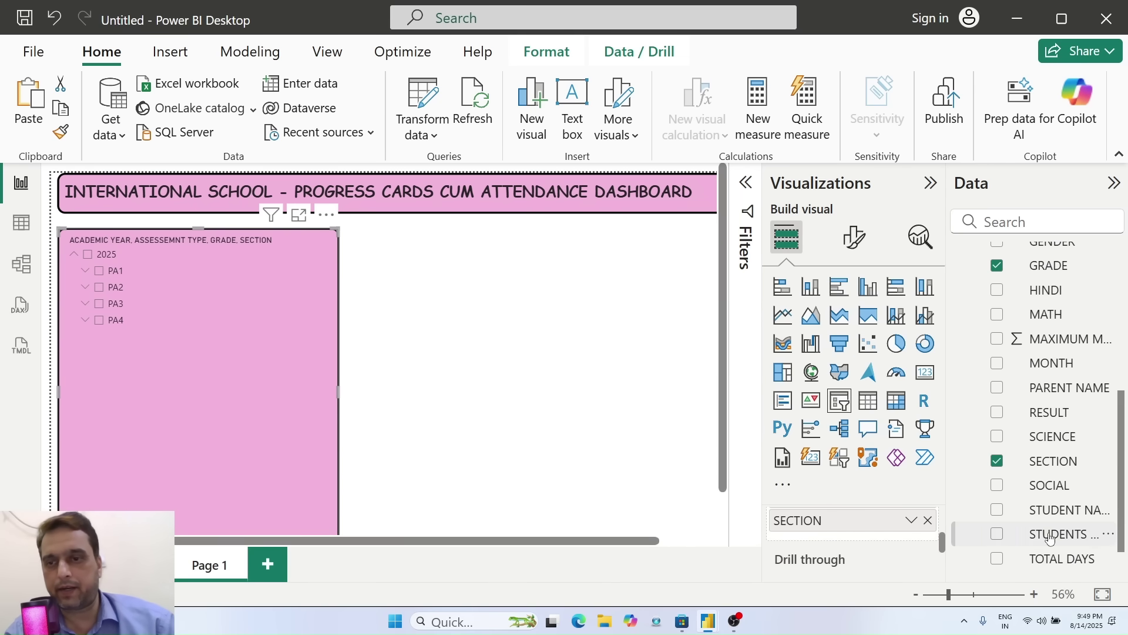
drag(1050, 537, 803, 539)
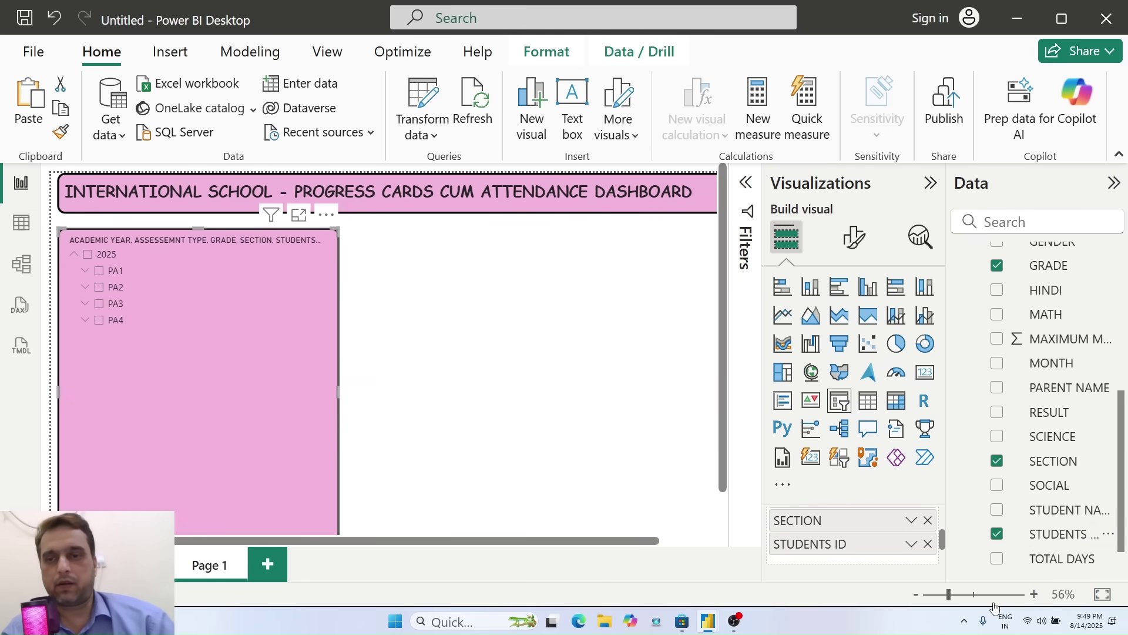
Examine the student IDs listed in the slicer under 2025, PA1, grade V, for sections A and B.
click(970, 597)
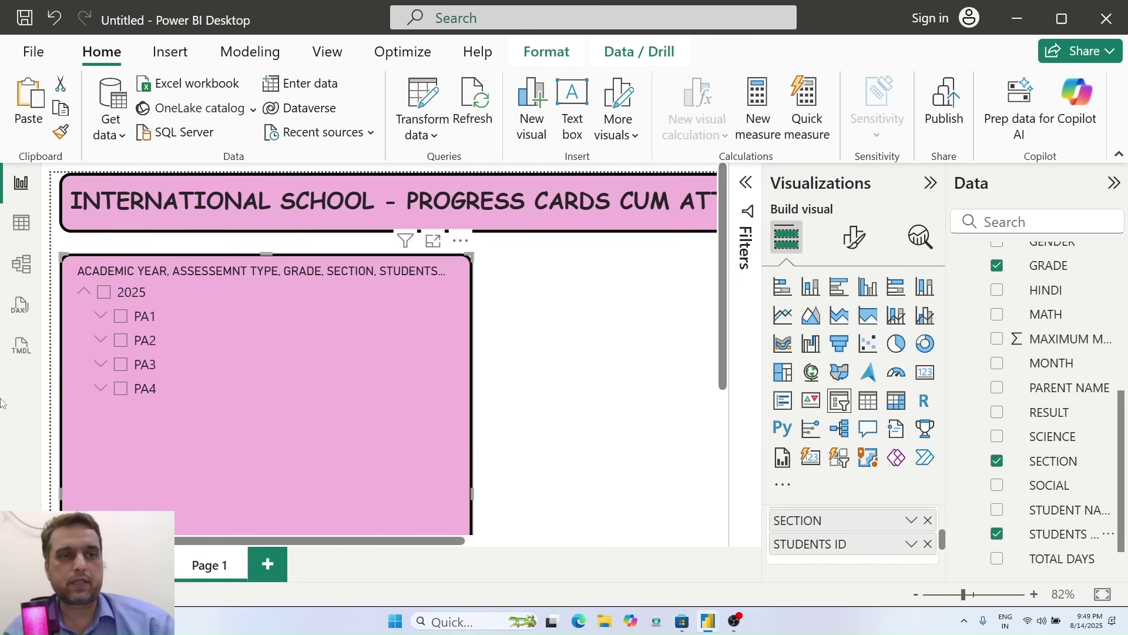
click(101, 316)
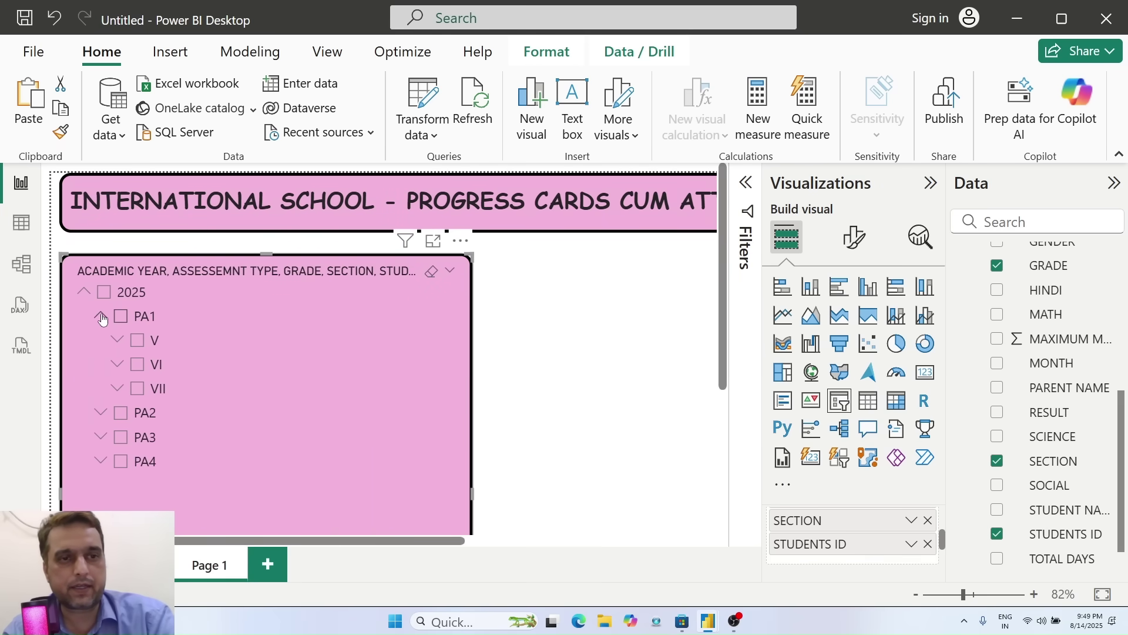
click(116, 342)
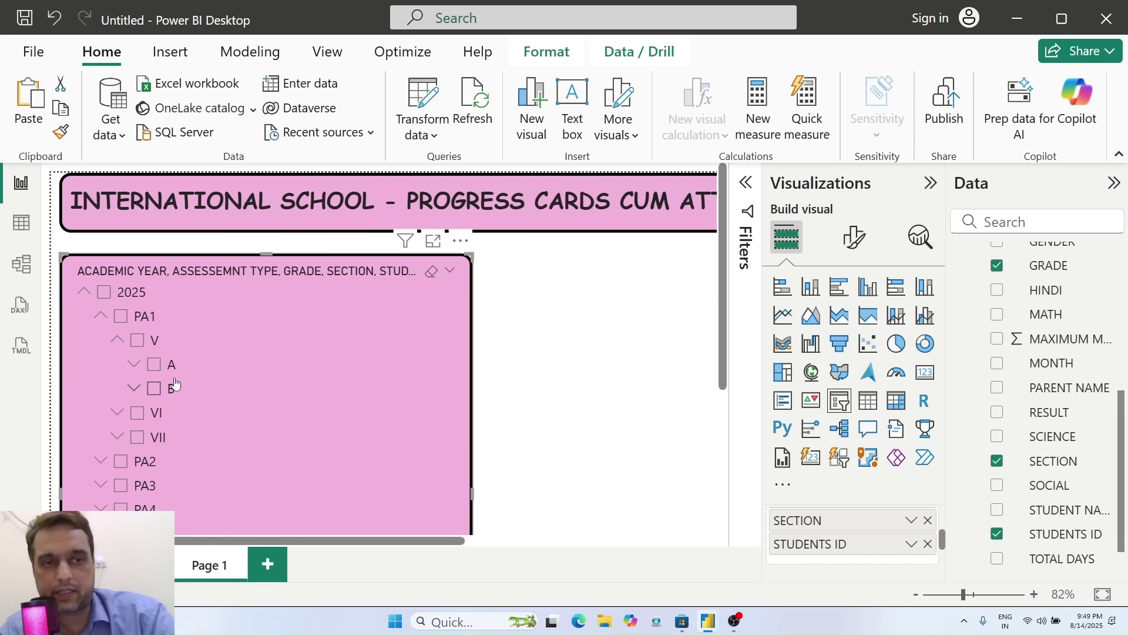
click(134, 366)
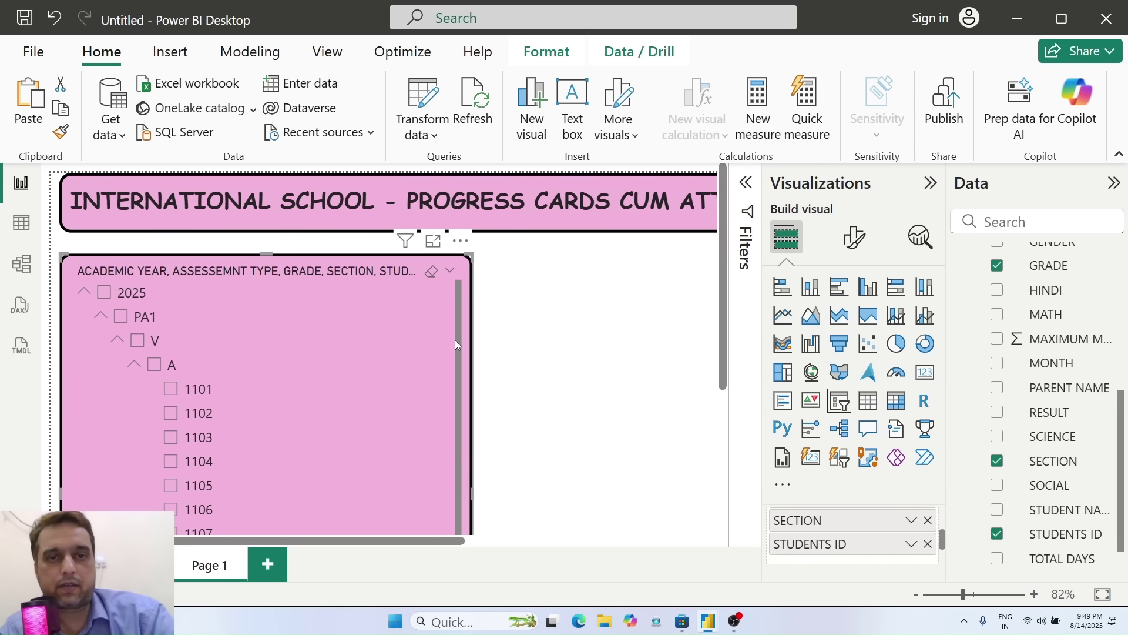
drag(456, 344, 486, 350)
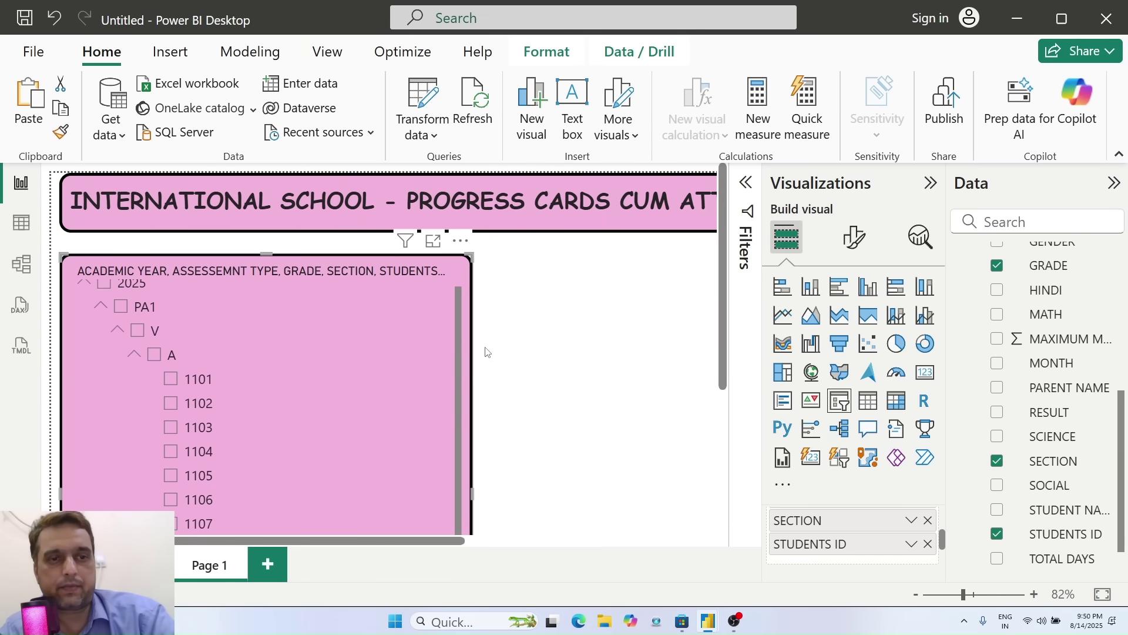
click(135, 356)
click(134, 389)
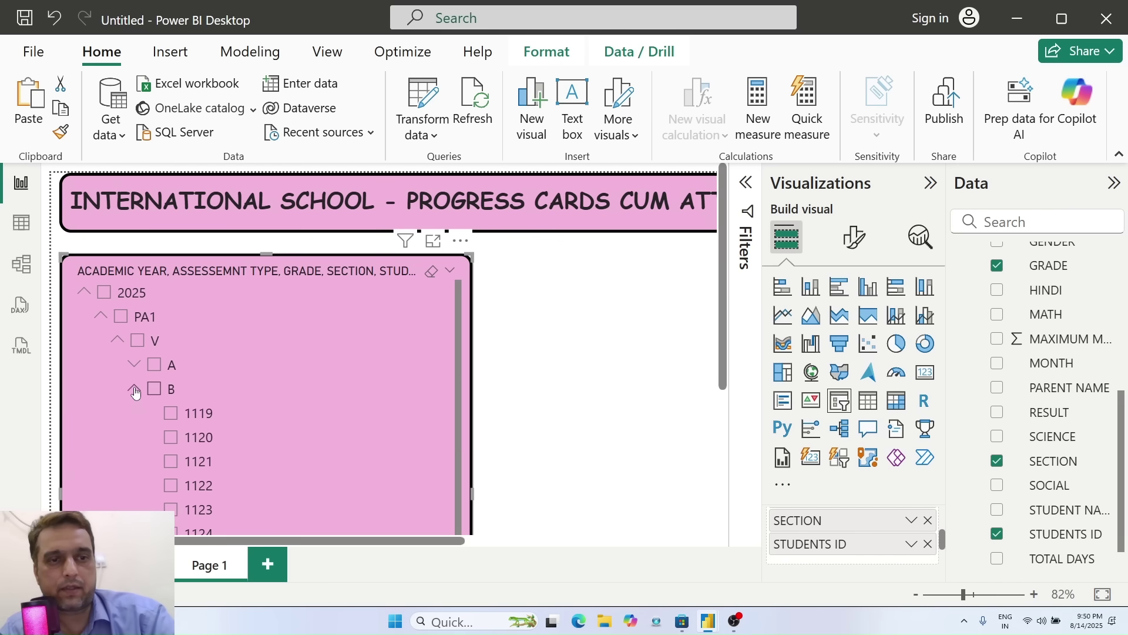
drag(457, 418, 454, 394)
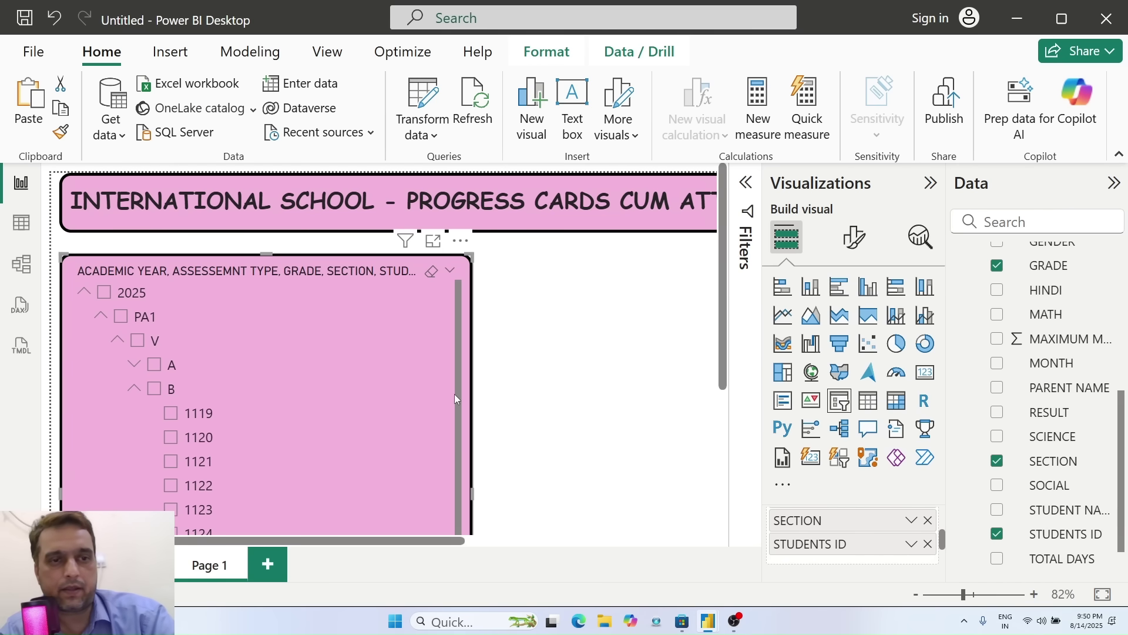
Check the student IDs in section A of grade VII under PA1, and collapse the slicer back to the assessment level.
click(135, 389)
click(126, 366)
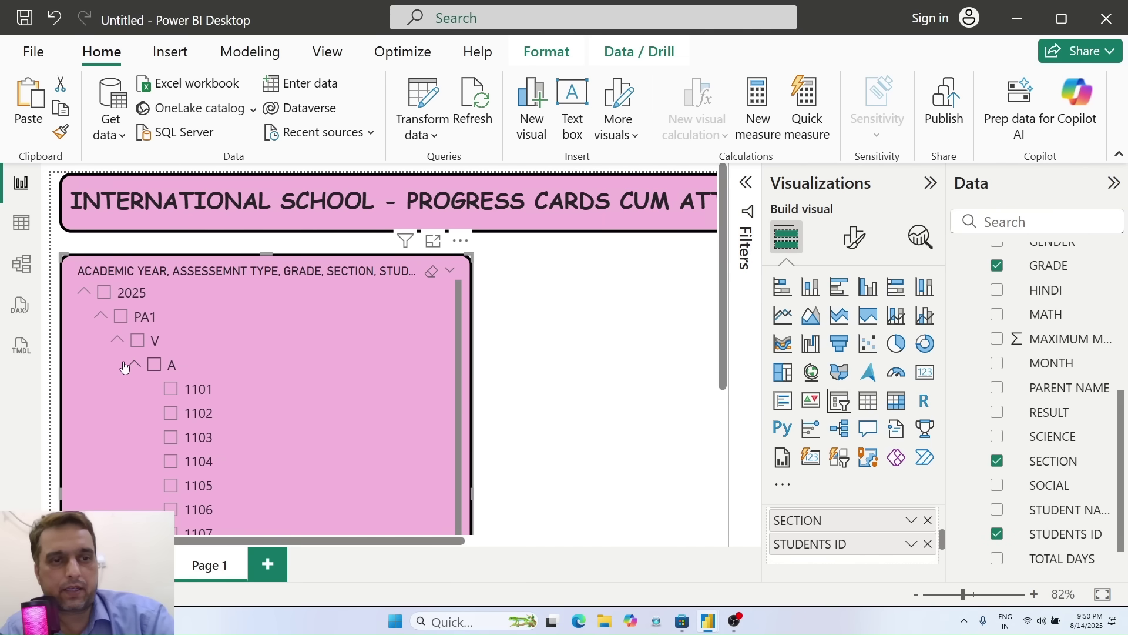
click(134, 366)
click(115, 340)
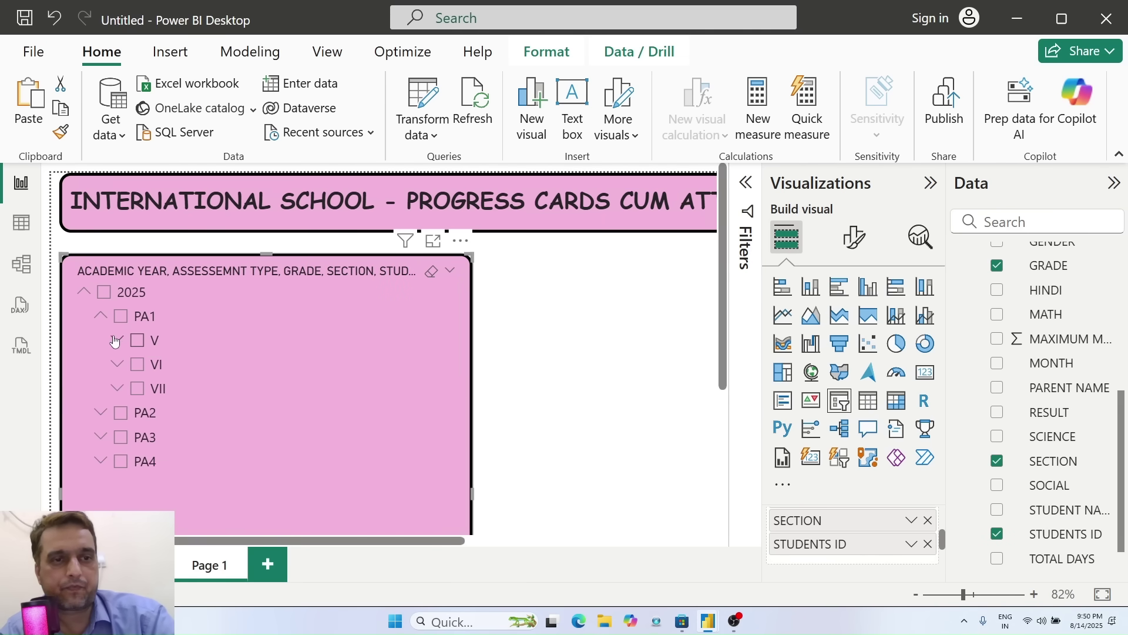
click(117, 390)
click(134, 414)
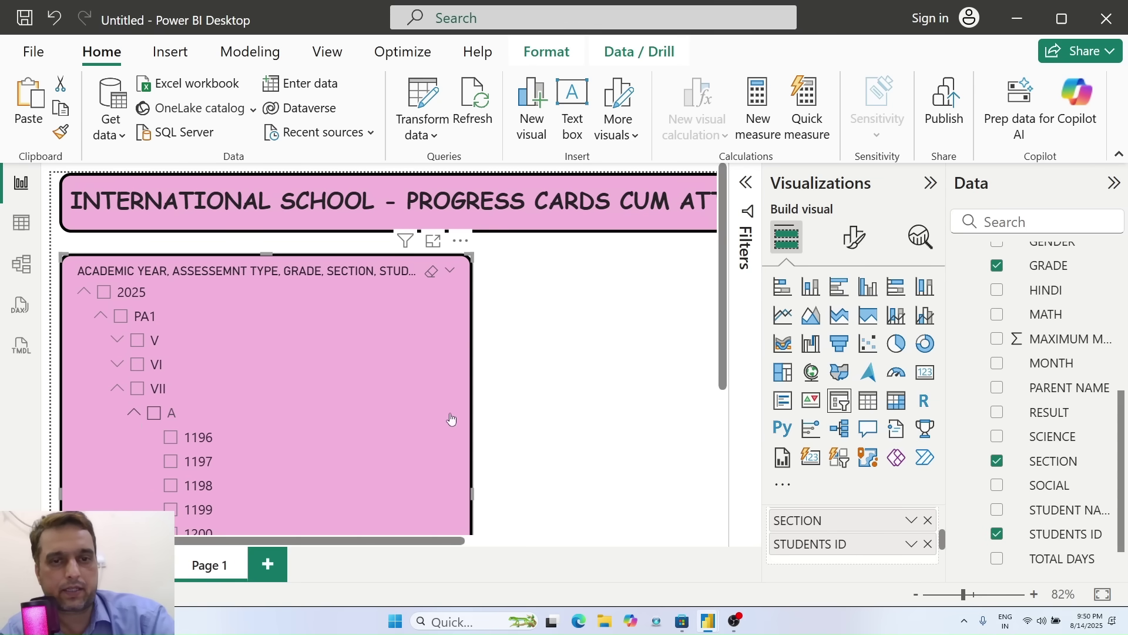
click(134, 413)
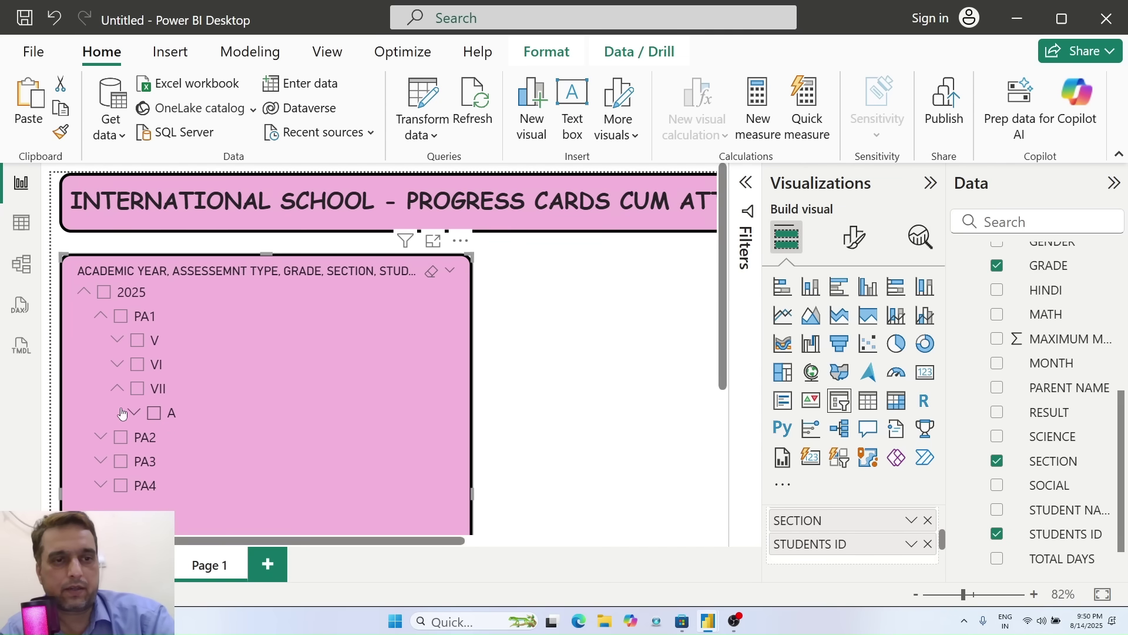
click(117, 388)
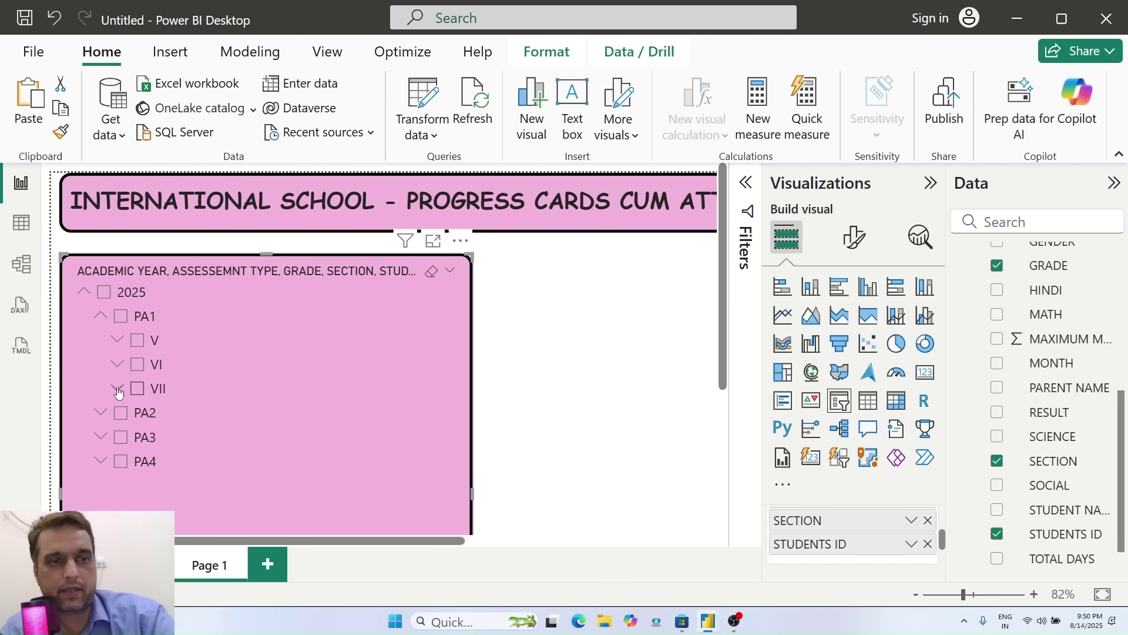
click(101, 317)
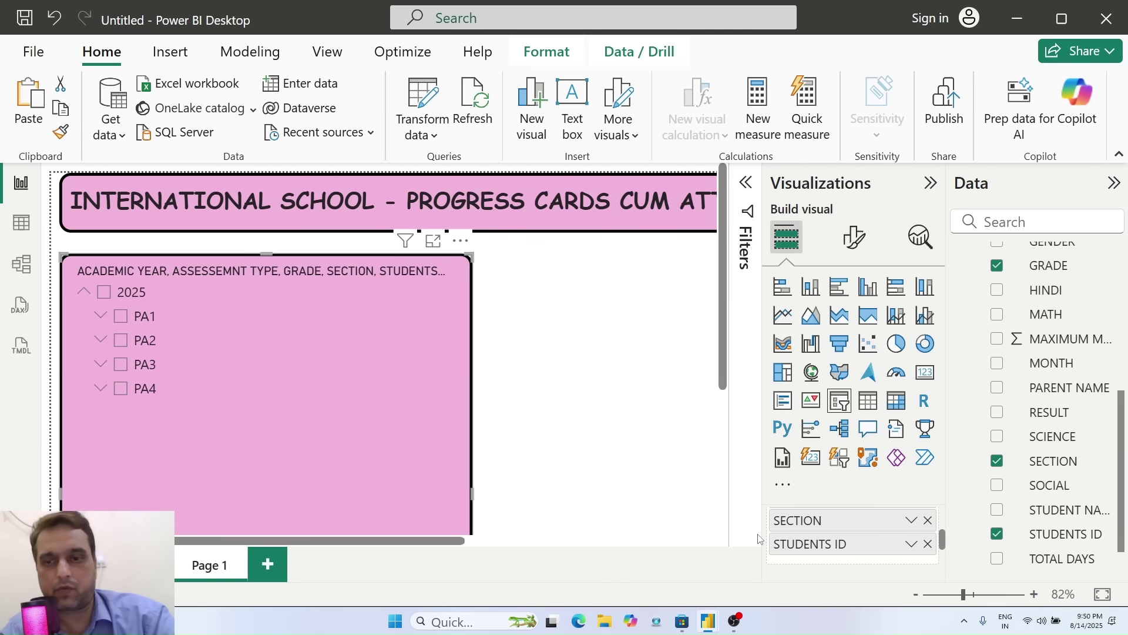
drag(958, 596, 946, 596)
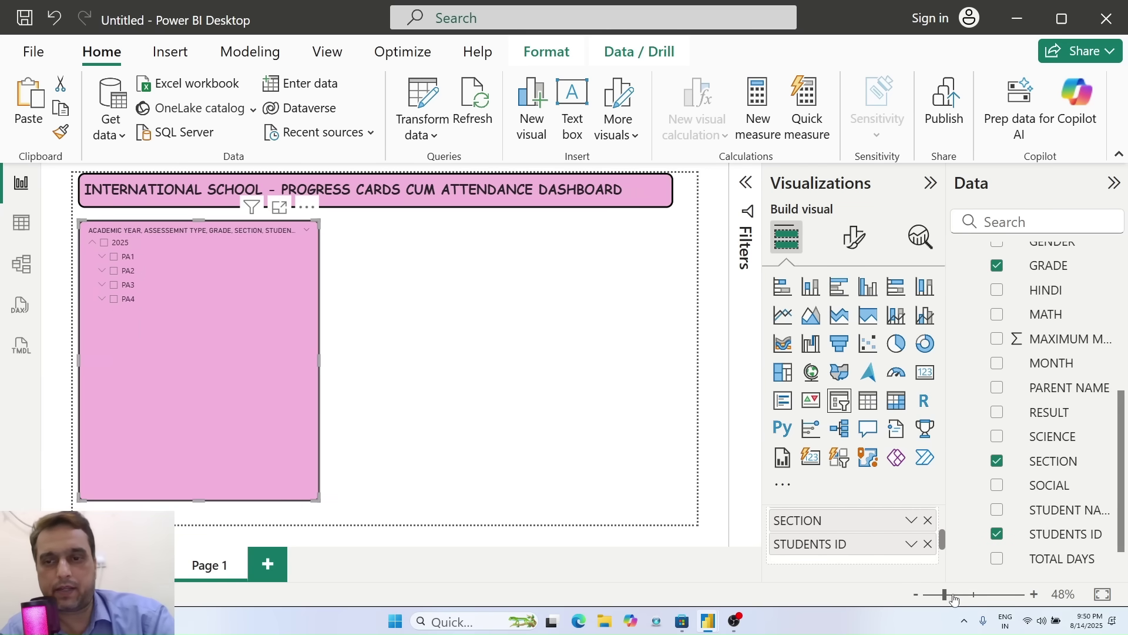
click(949, 597)
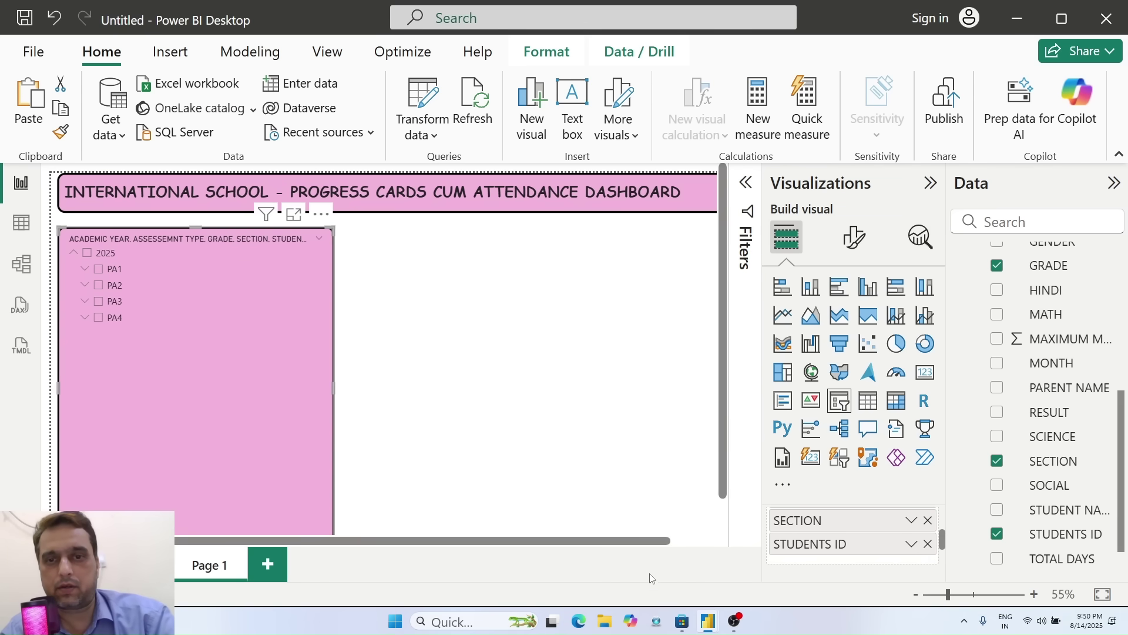
scroll(639, 547, right, 2)
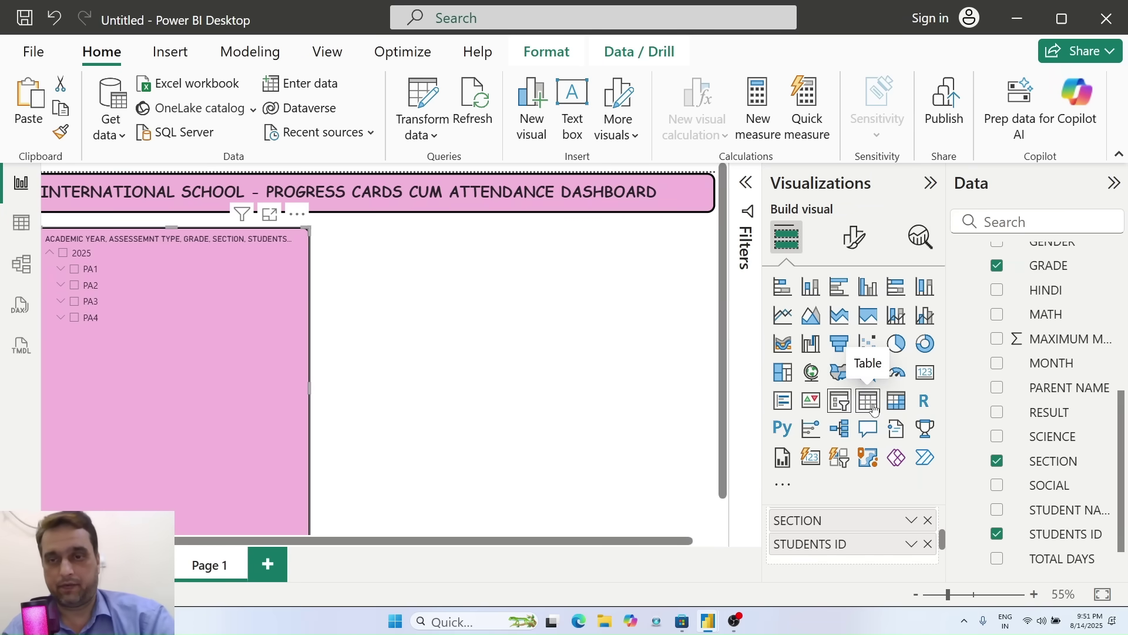
click(536, 338)
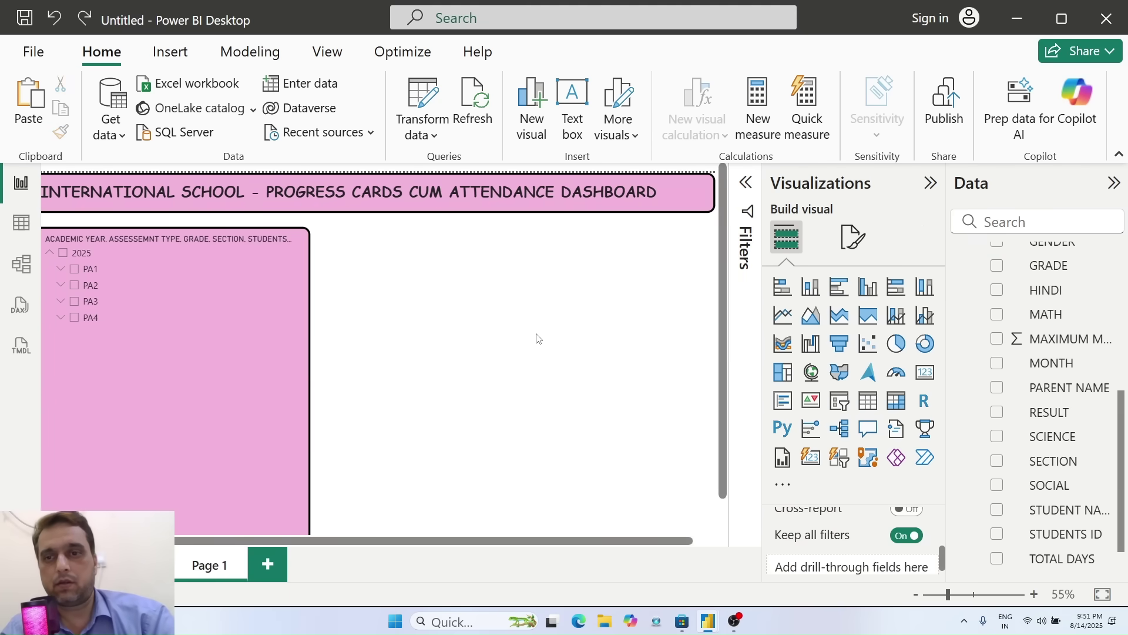
double_click(536, 339)
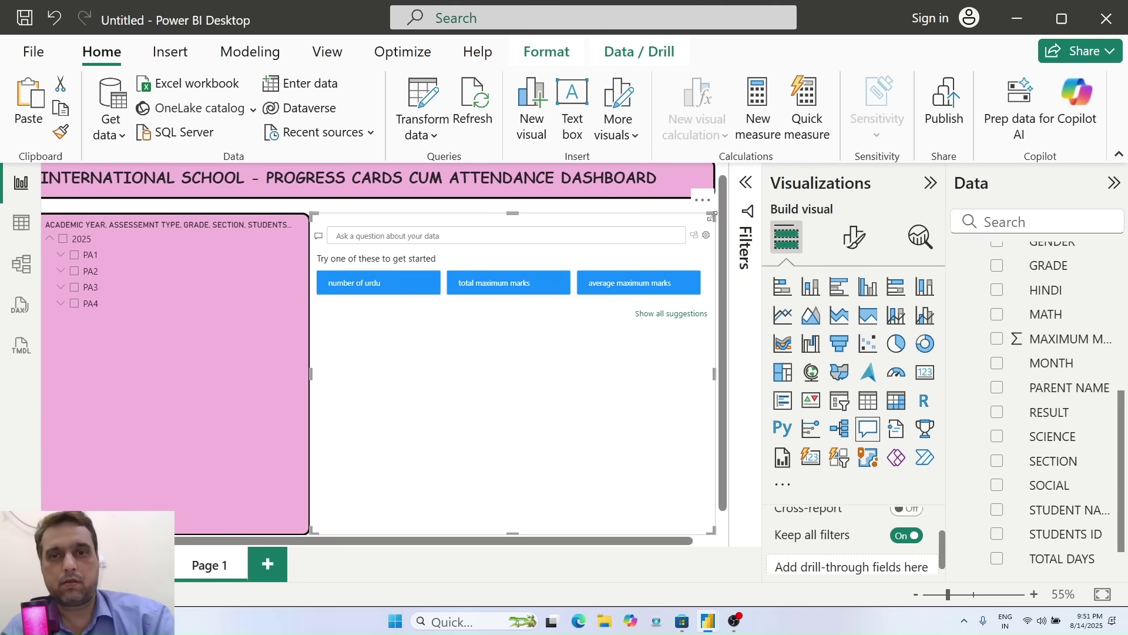
click(702, 200)
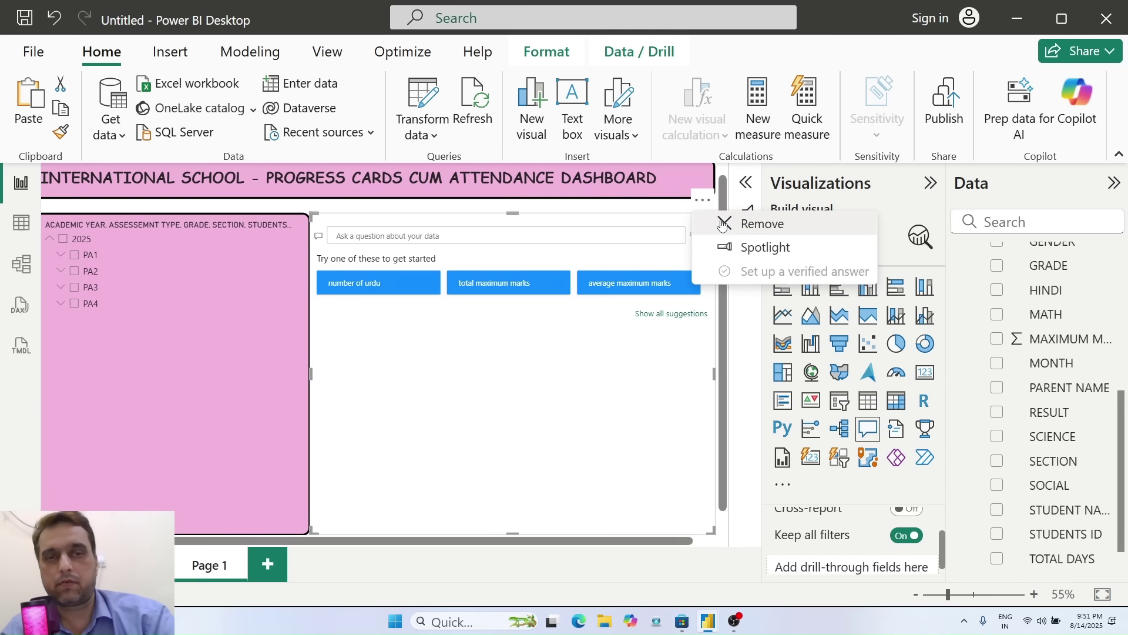
click(722, 224)
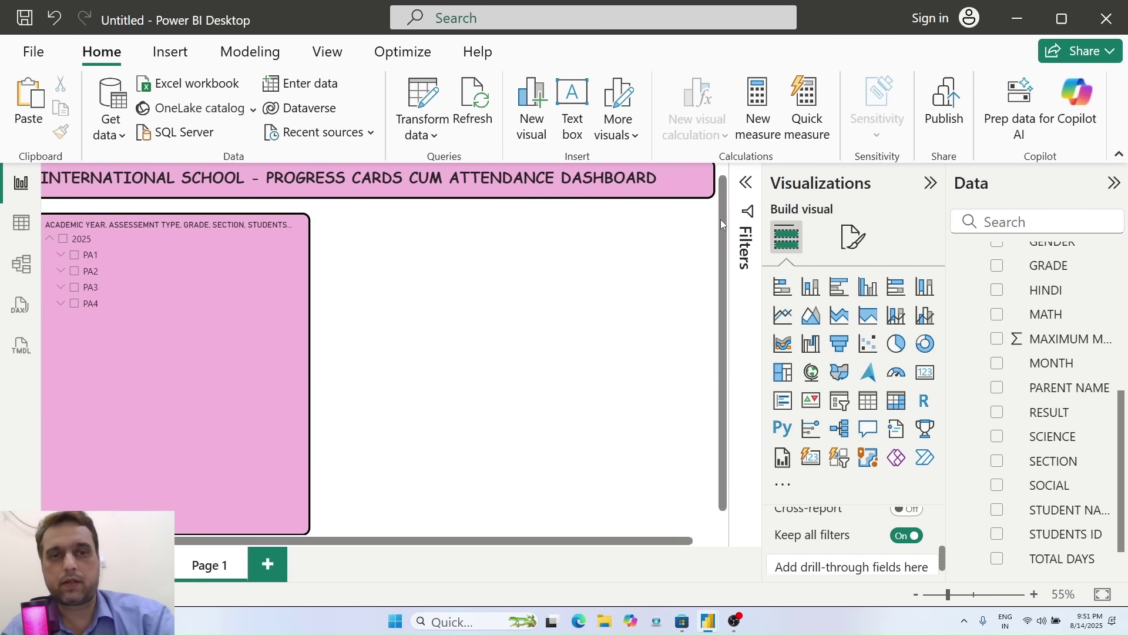
Add an empty table, shrink it into a short, wide strip beneath the heading beside the slicer, and select the slicer as formatting source.
click(869, 402)
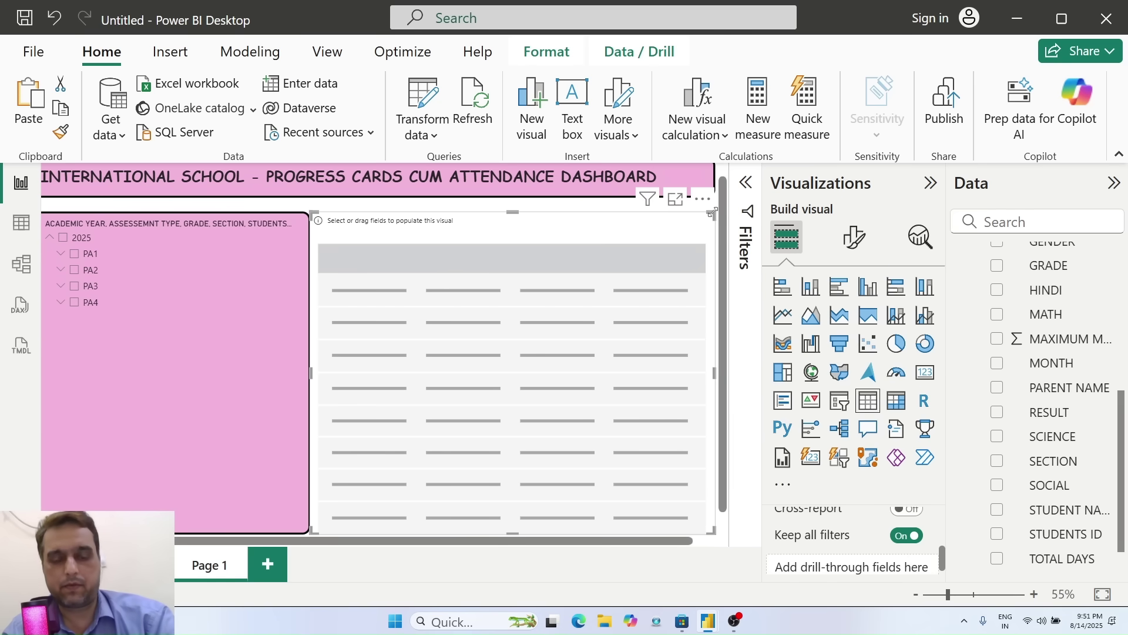
drag(712, 213, 629, 327)
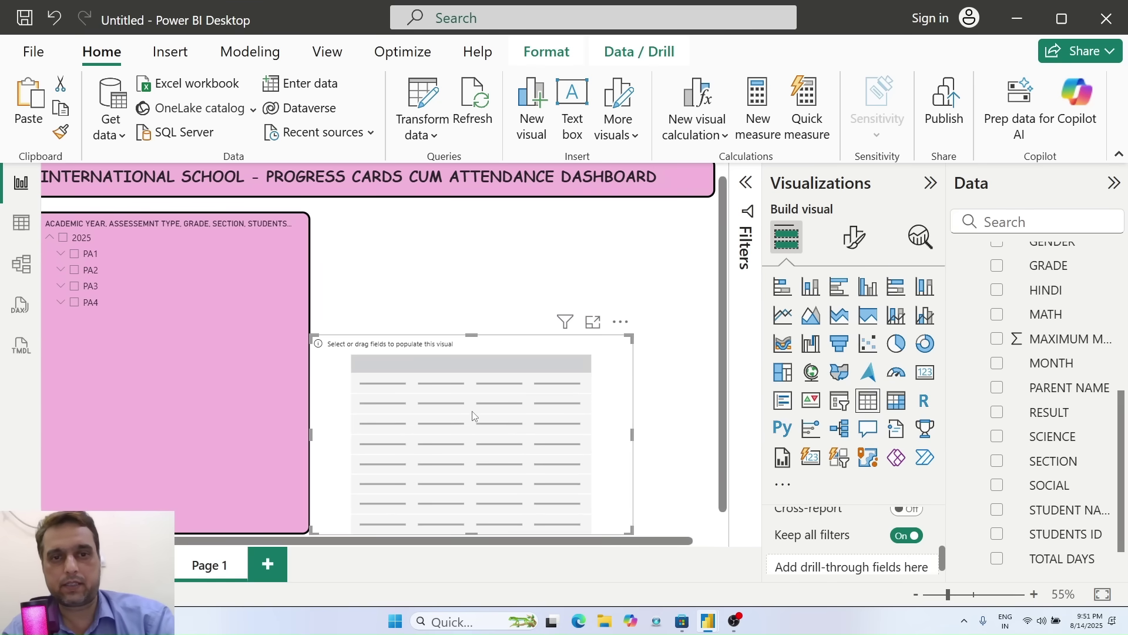
drag(483, 399, 517, 322)
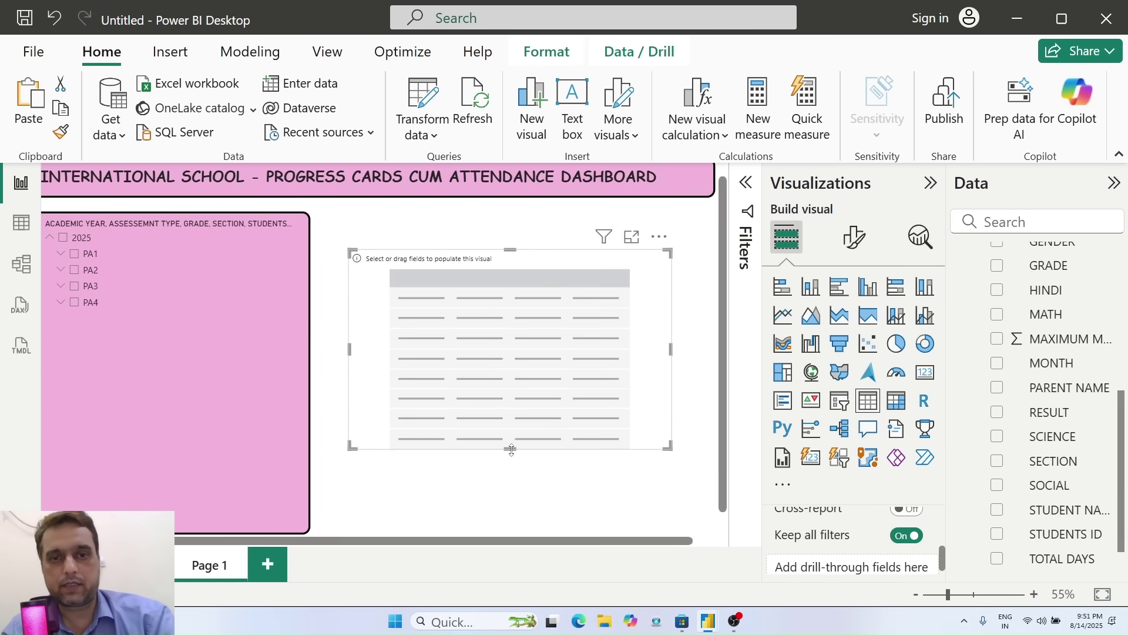
drag(510, 445, 553, 255)
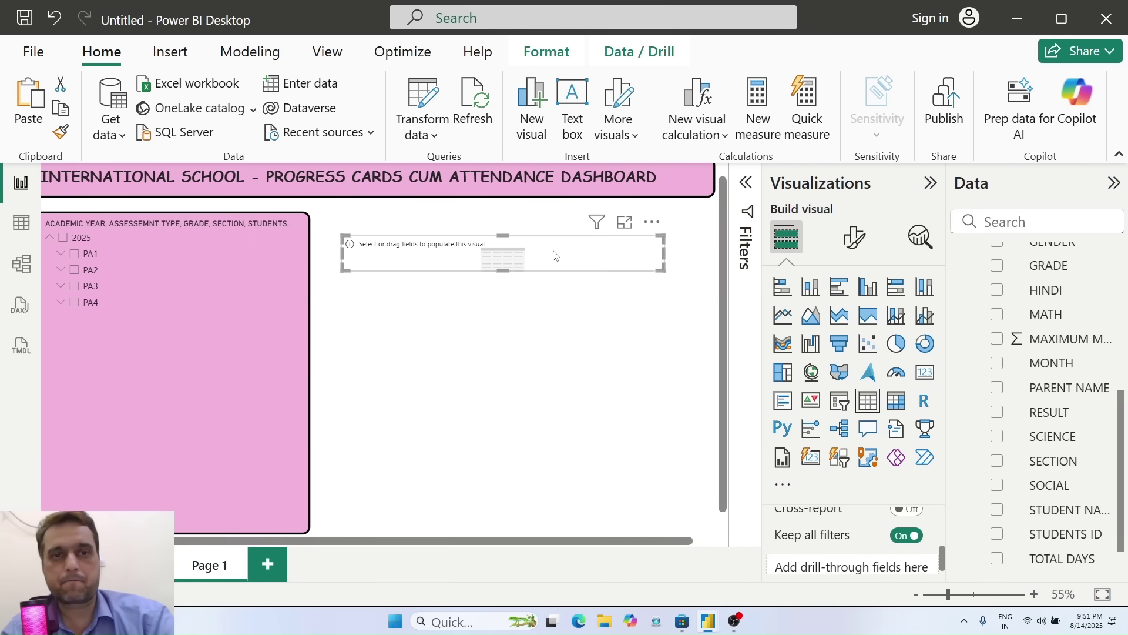
click(279, 358)
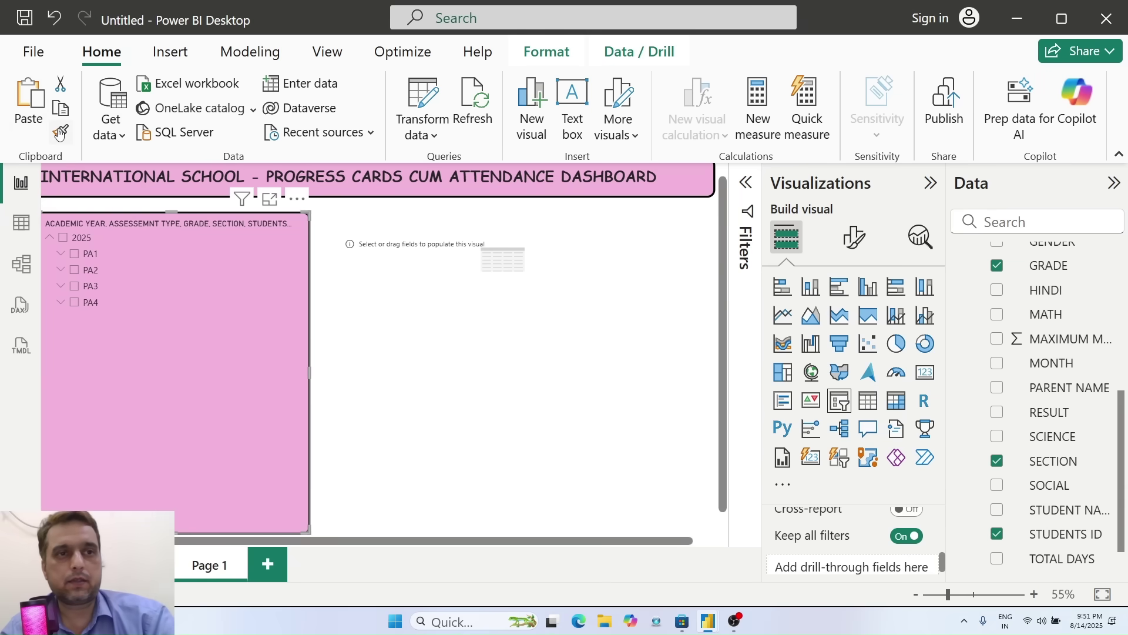
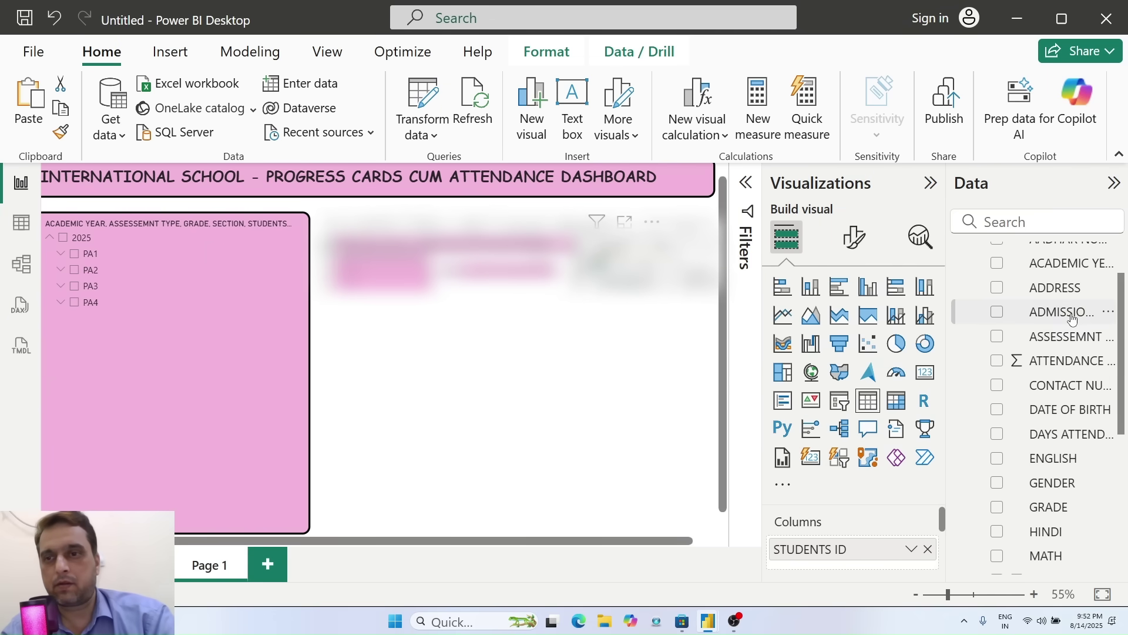
Add the ADMISSION NUMBER field to the table as the column after STUDENTS ID.
right_click(1081, 294)
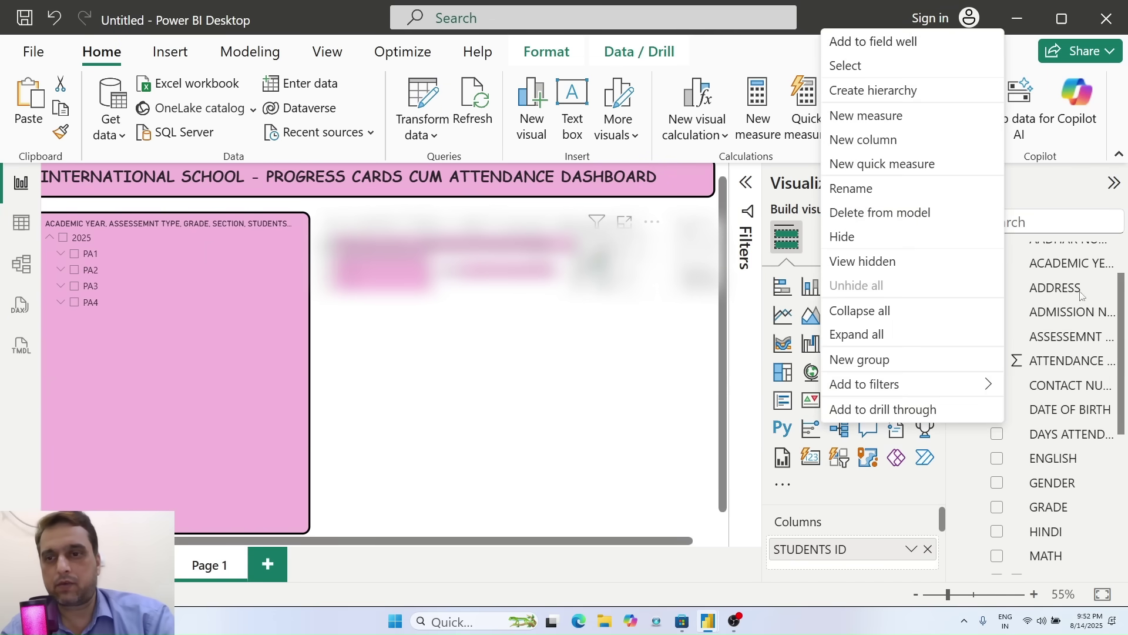
click(935, 488)
drag(1064, 316, 833, 563)
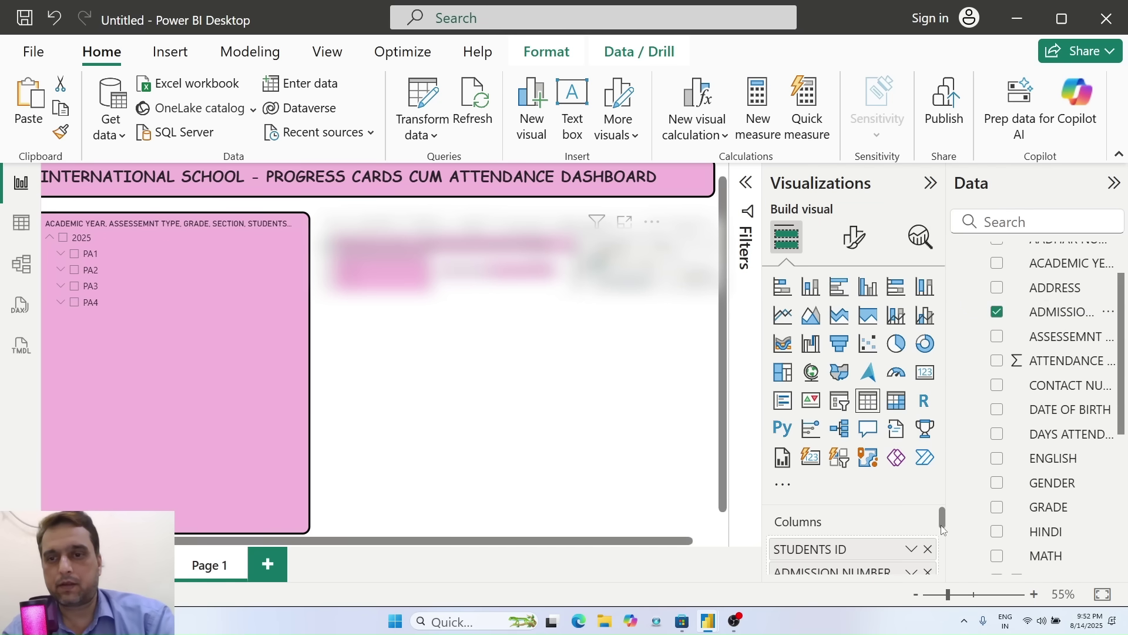
scroll(942, 526, down, 3)
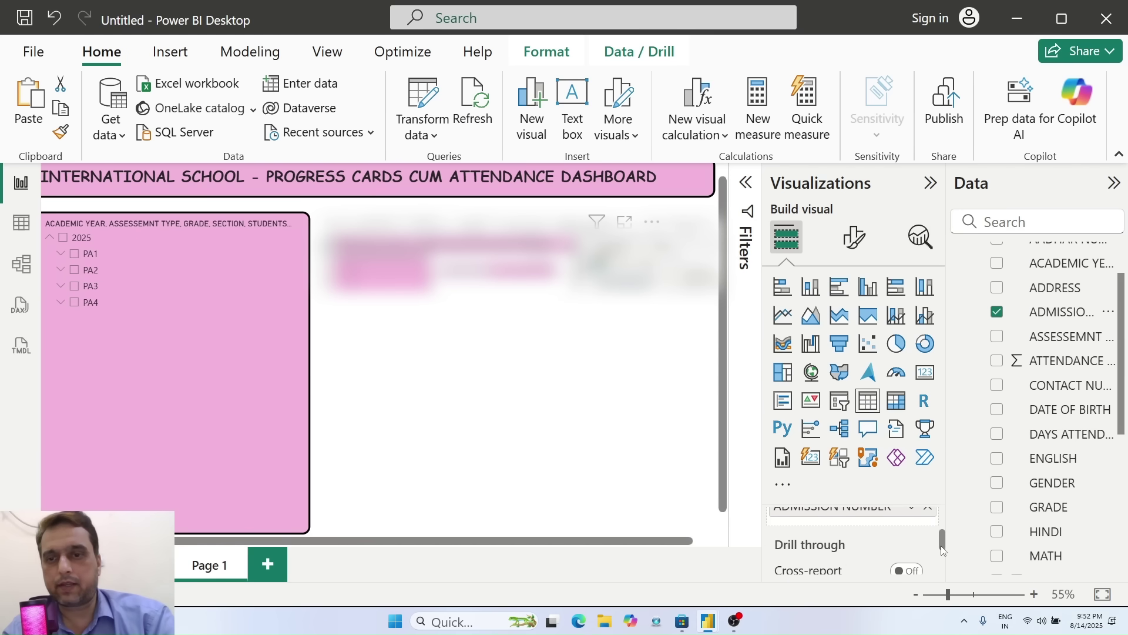
Add the STUDENT NAME and PARENT NAME fields to the table as columns after ADMISSION NUMBER.
drag(1123, 413, 1118, 544)
drag(1073, 491, 849, 530)
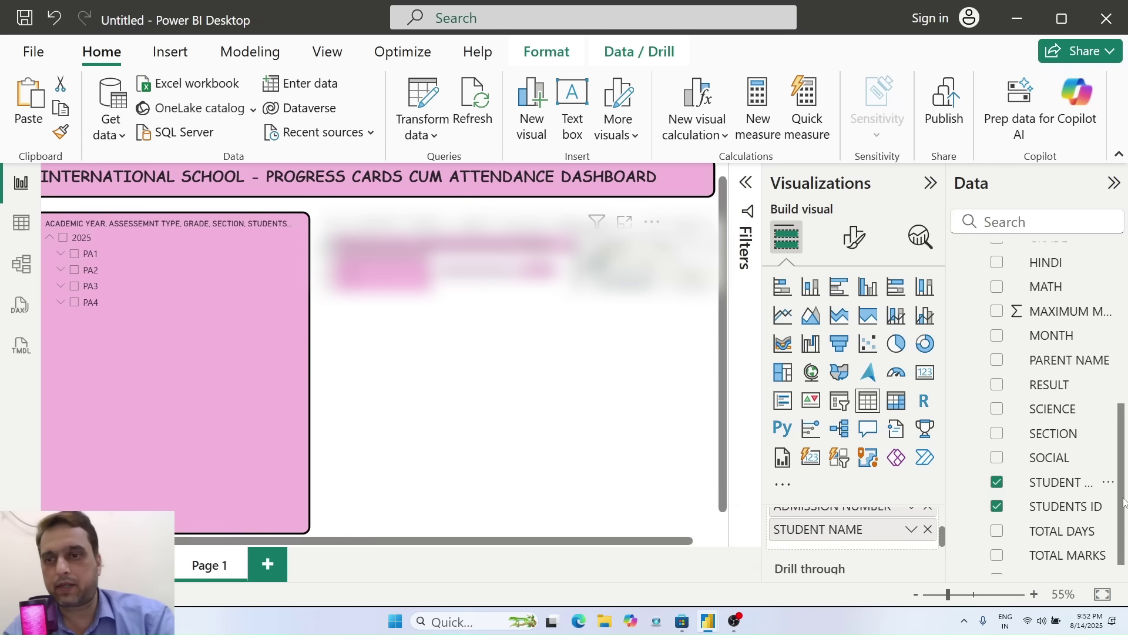
drag(1124, 501, 1126, 464)
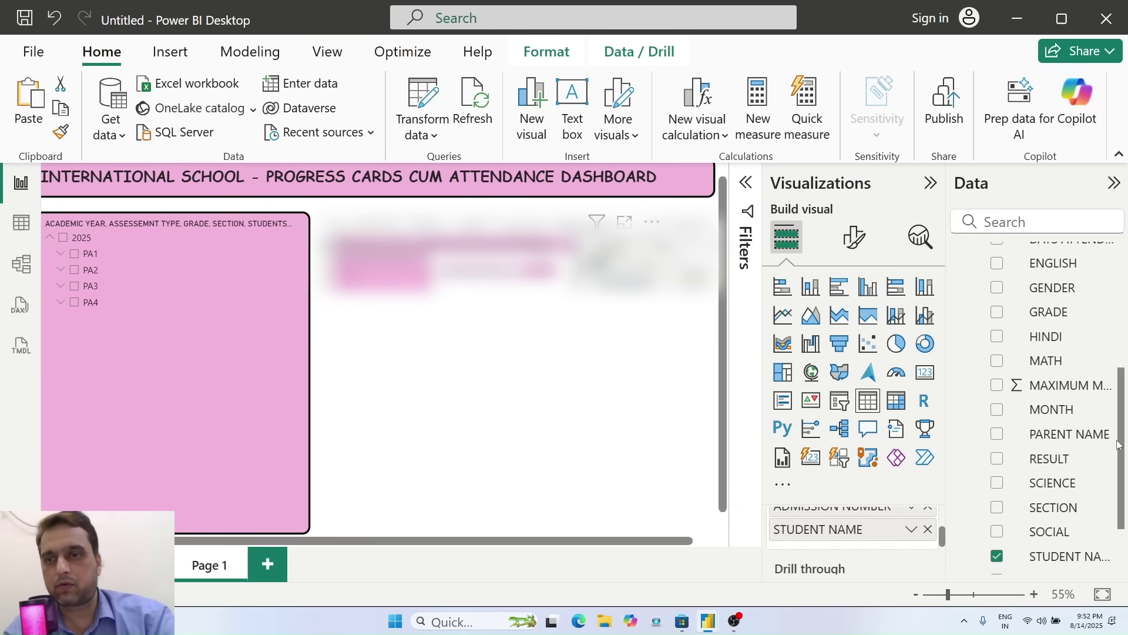
drag(1099, 435, 849, 550)
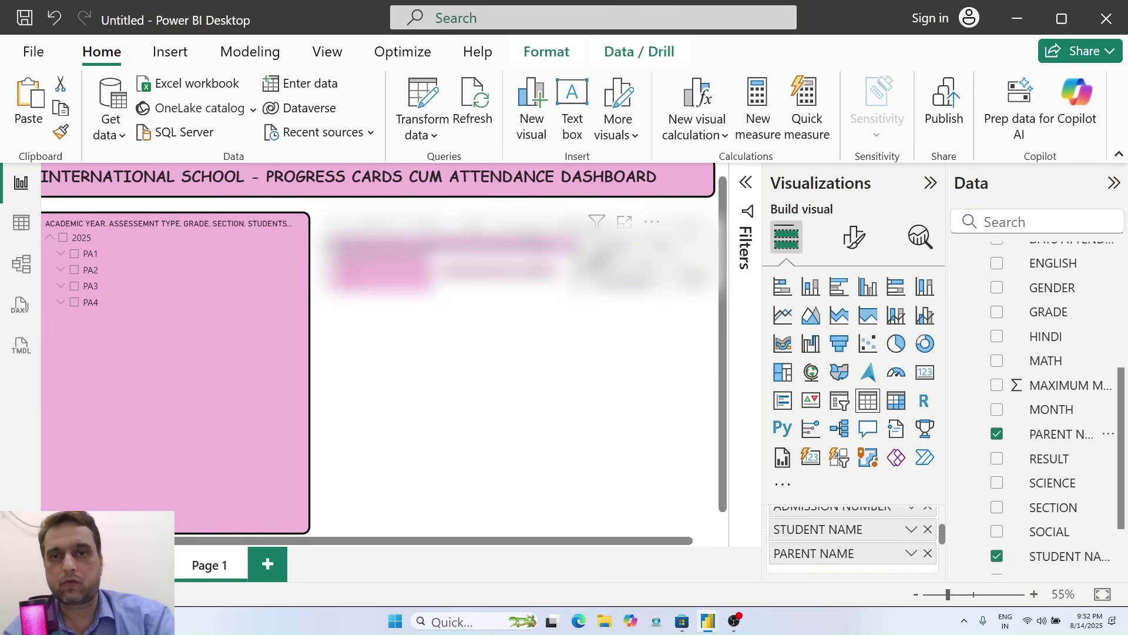
Stretch the student details table to span from the slicer to the heading's far end, and make it slightly taller.
drag(664, 253, 714, 253)
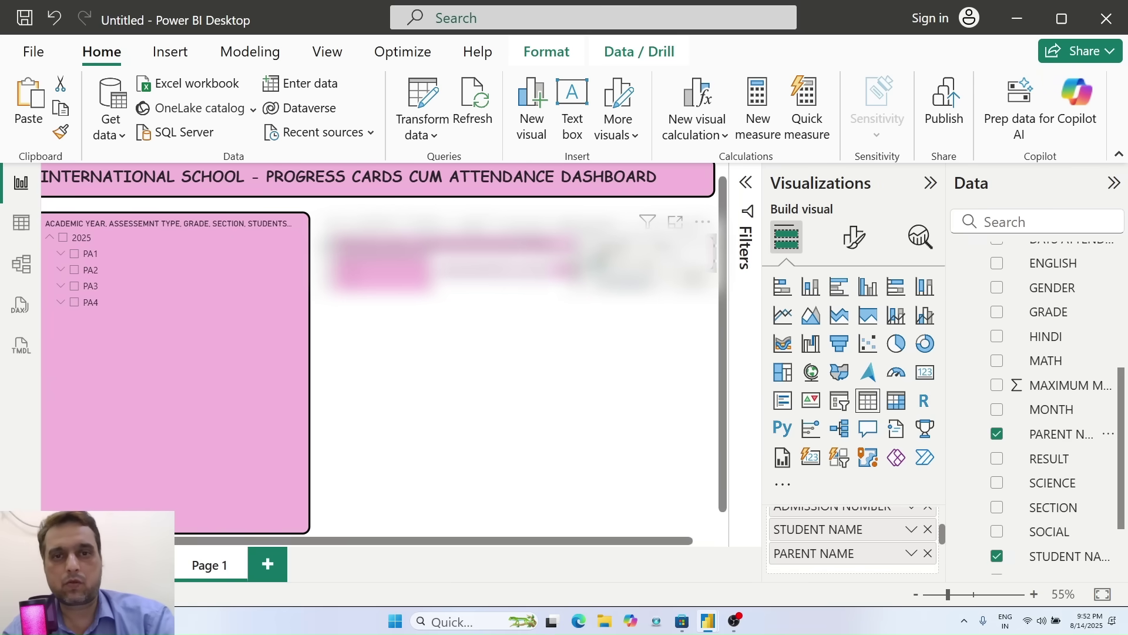
click(318, 262)
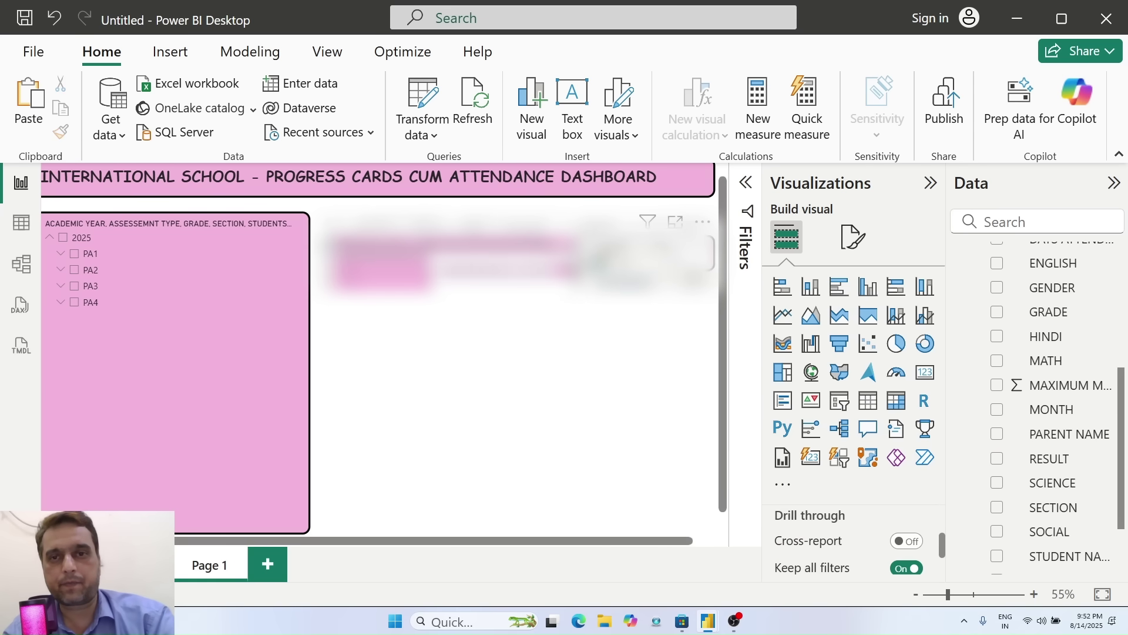
click(446, 258)
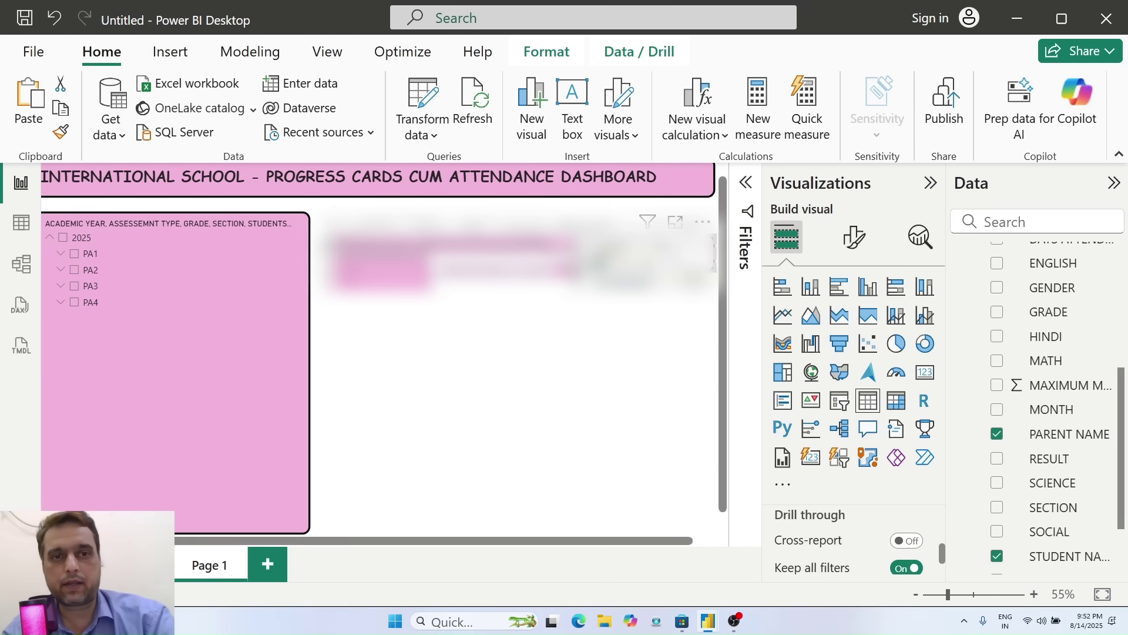
drag(326, 258, 312, 257)
click(553, 316)
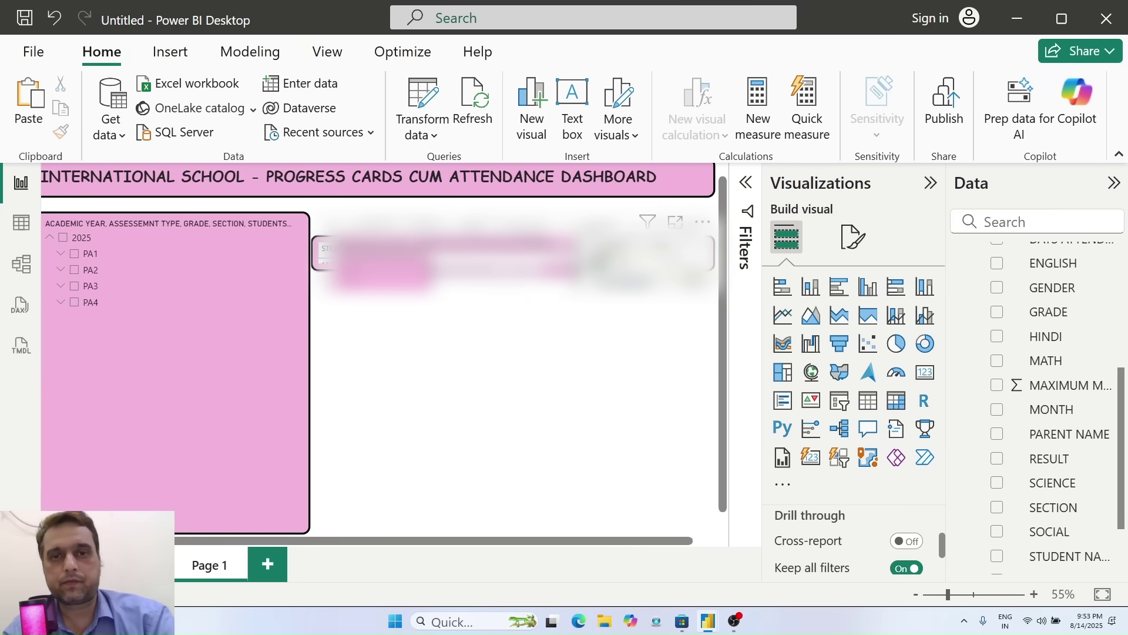
click(508, 286)
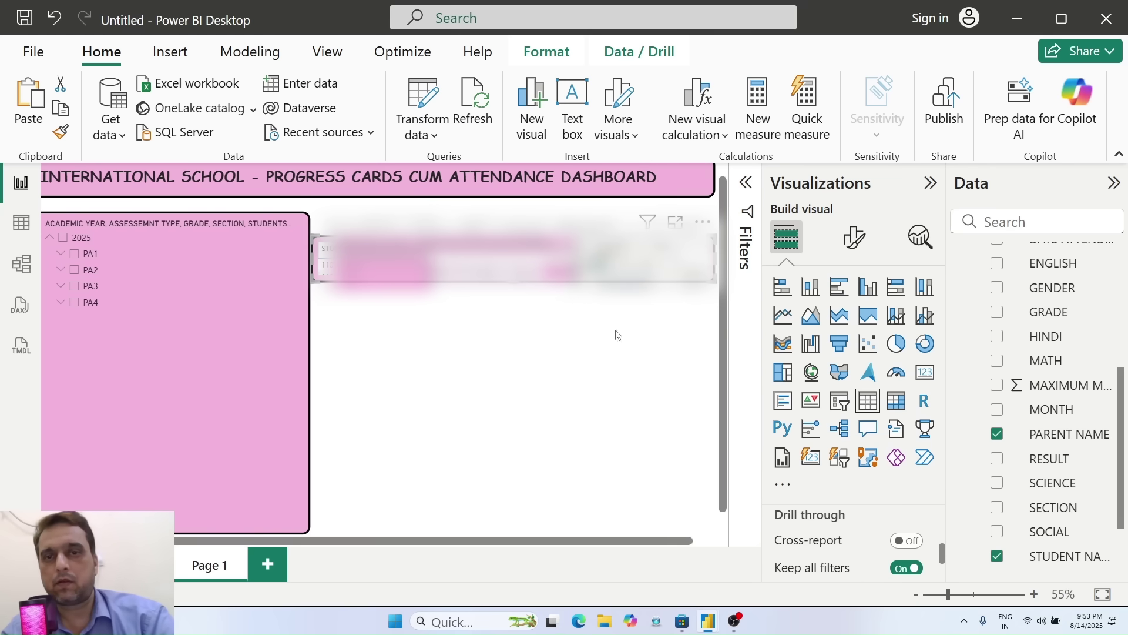
click(676, 378)
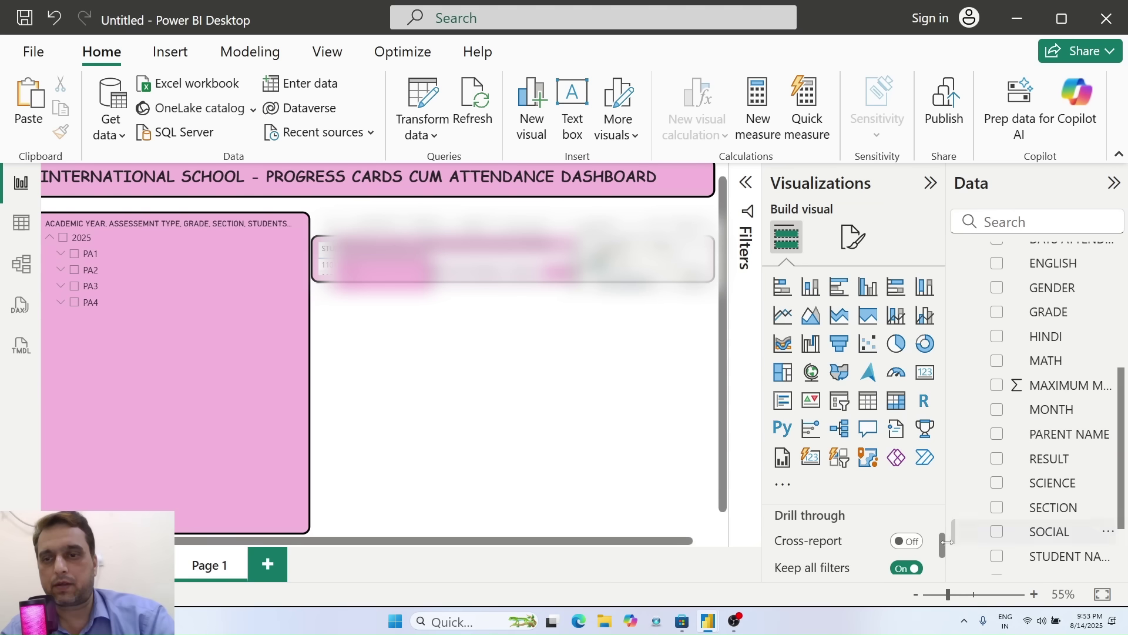
Duplicate the student details table and place the copy directly beneath the original, aligned with it.
drag(941, 547, 953, 476)
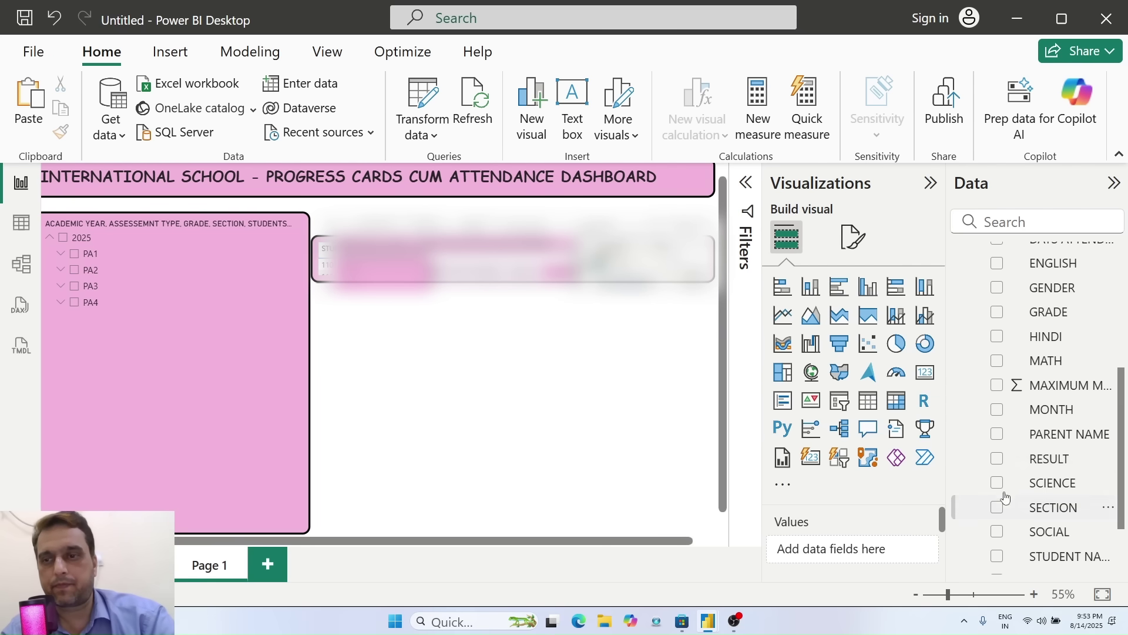
drag(1120, 462, 1119, 436)
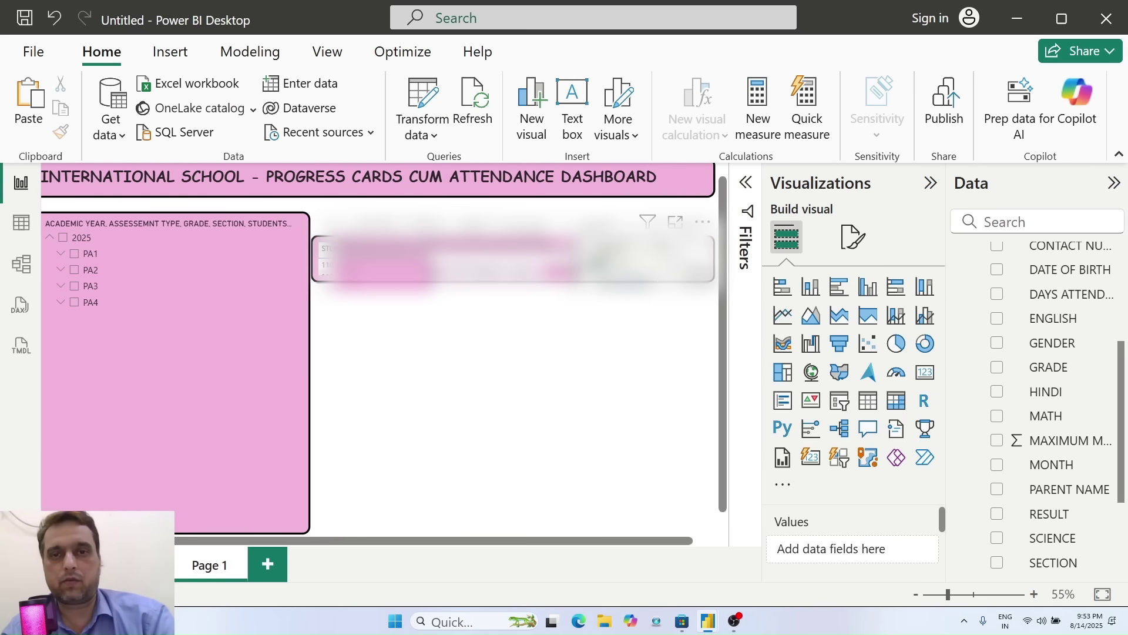
click(494, 329)
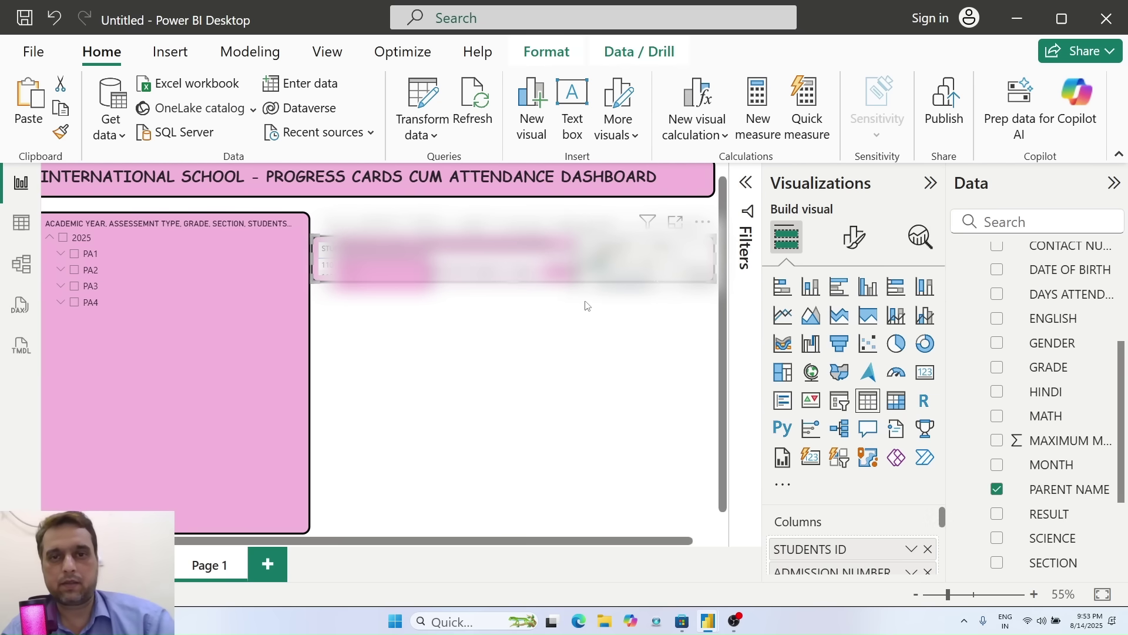
click(600, 341)
click(611, 298)
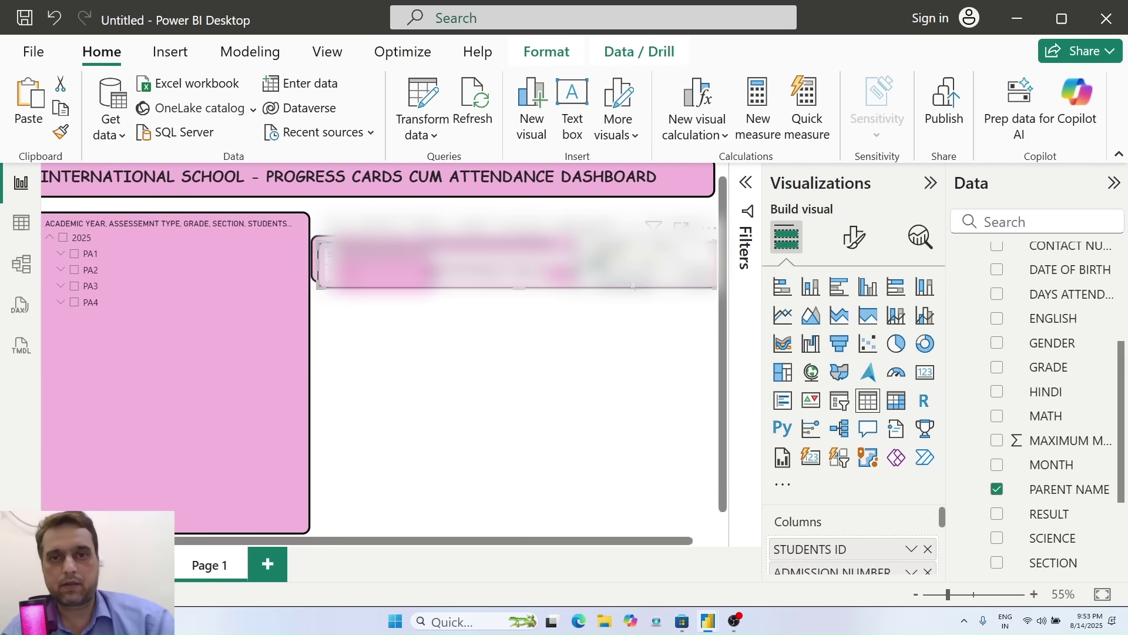
drag(638, 265, 647, 333)
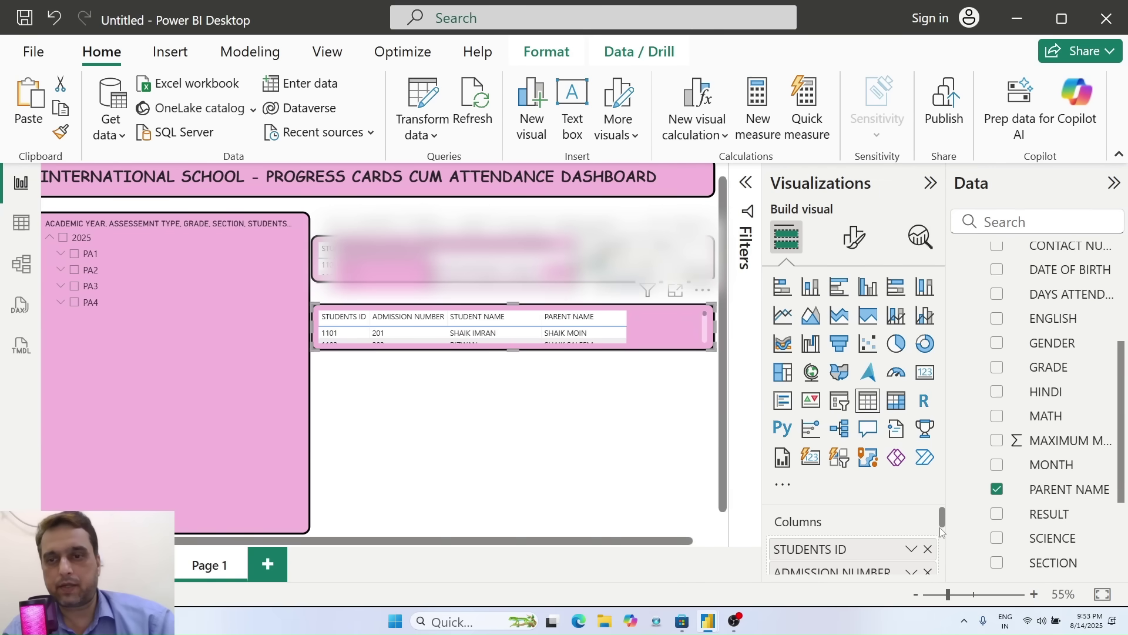
Remove ADMISSION NUMBER, STUDENT NAME and PARENT NAME from the copied table, keeping only STUDENTS ID.
scroll(942, 527, down, 1)
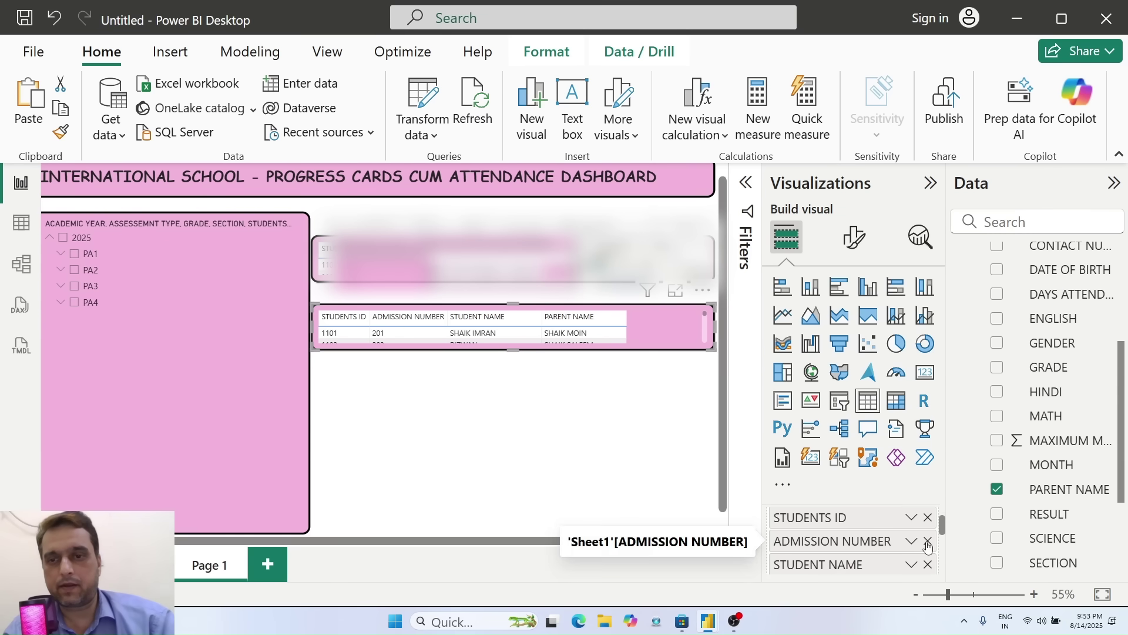
click(928, 541)
click(928, 541)
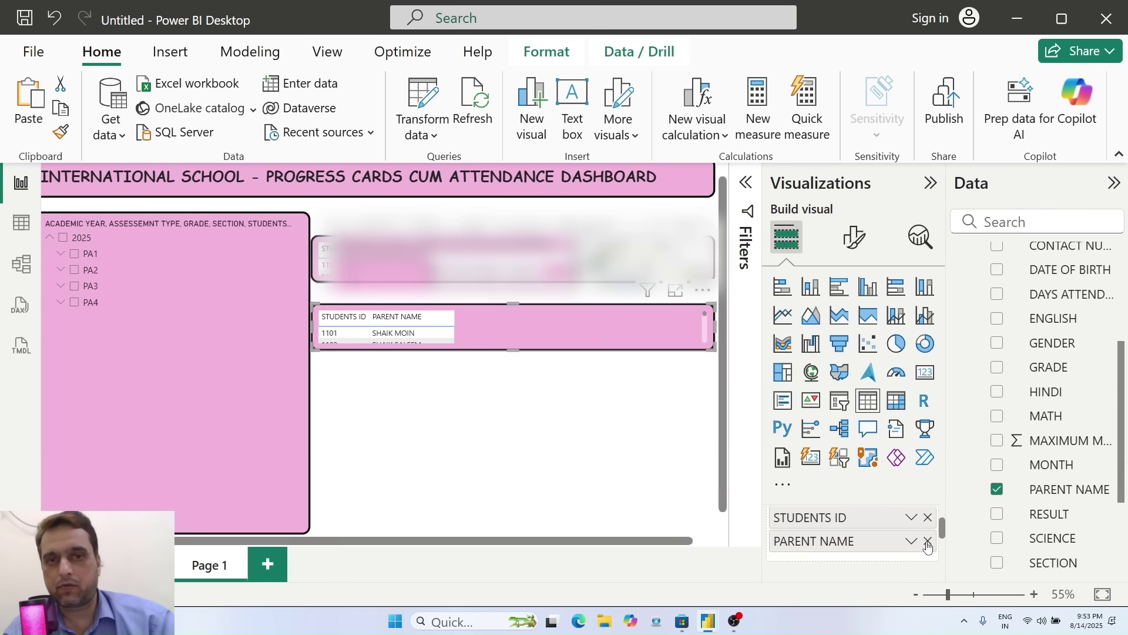
click(928, 541)
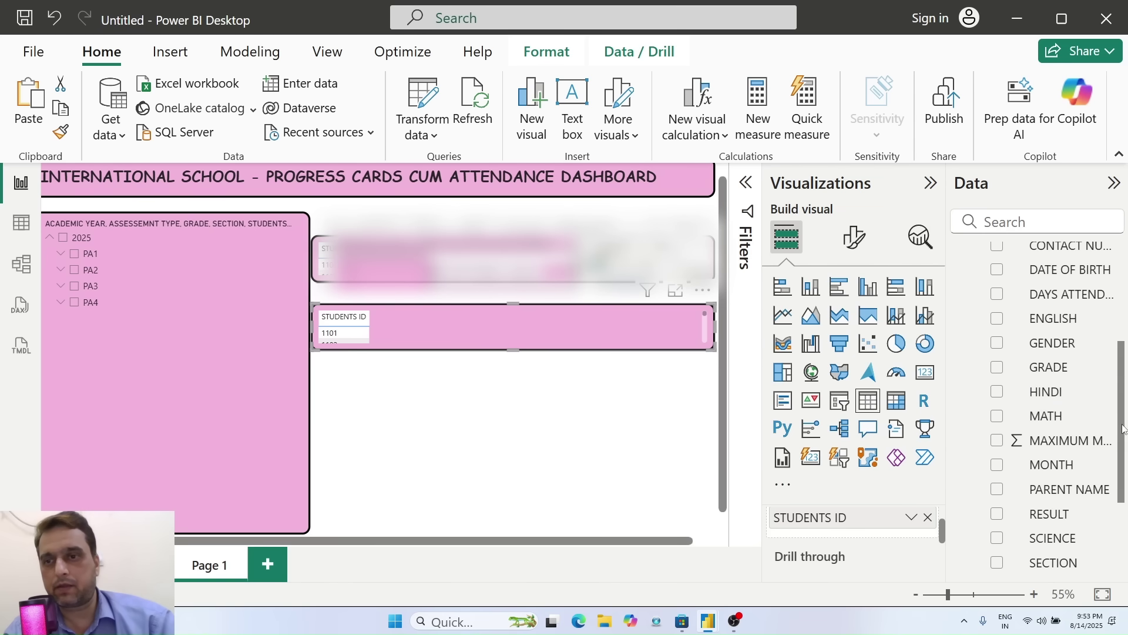
Add the MONTH and DAYS ATTENDED fields to the second table after STUDENTS ID.
drag(1123, 429, 1117, 468)
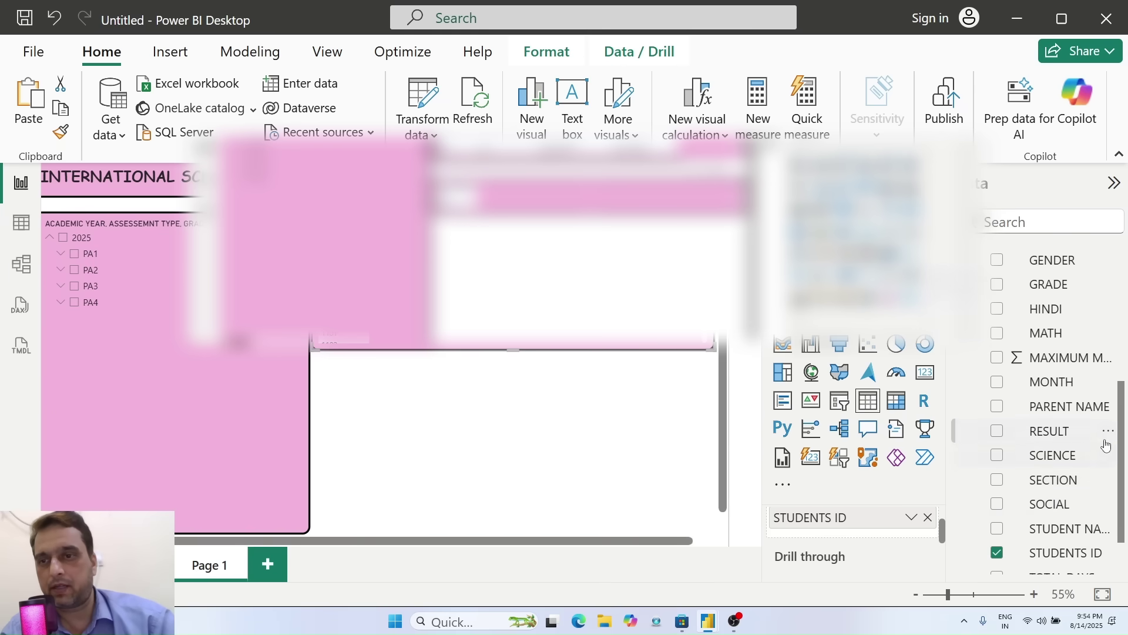
drag(1123, 456, 794, 536)
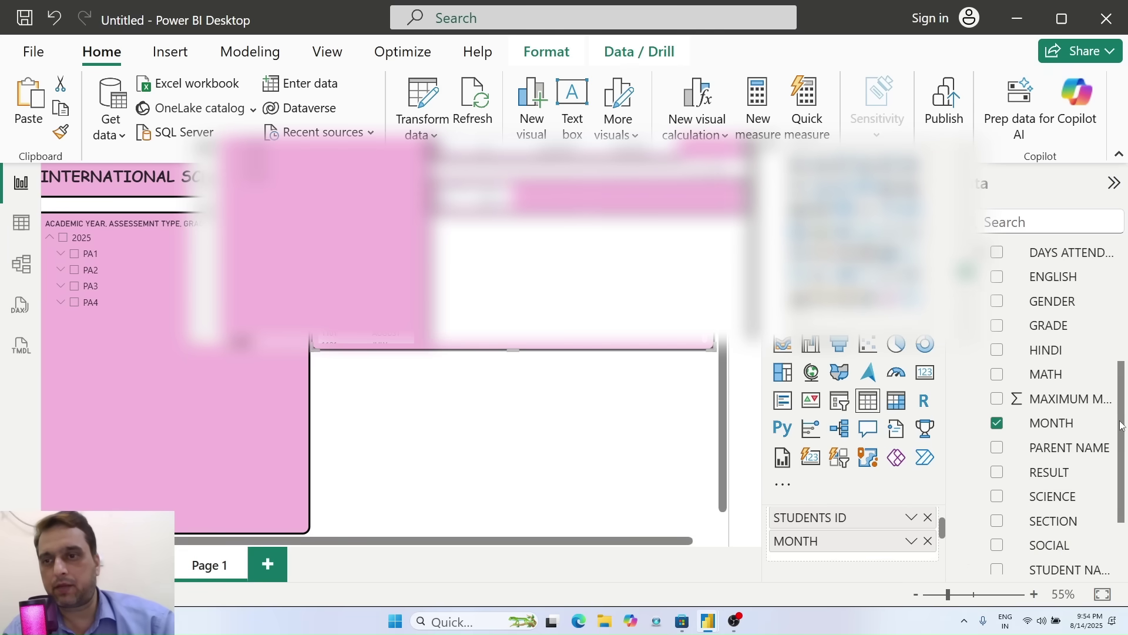
right_click(1123, 393)
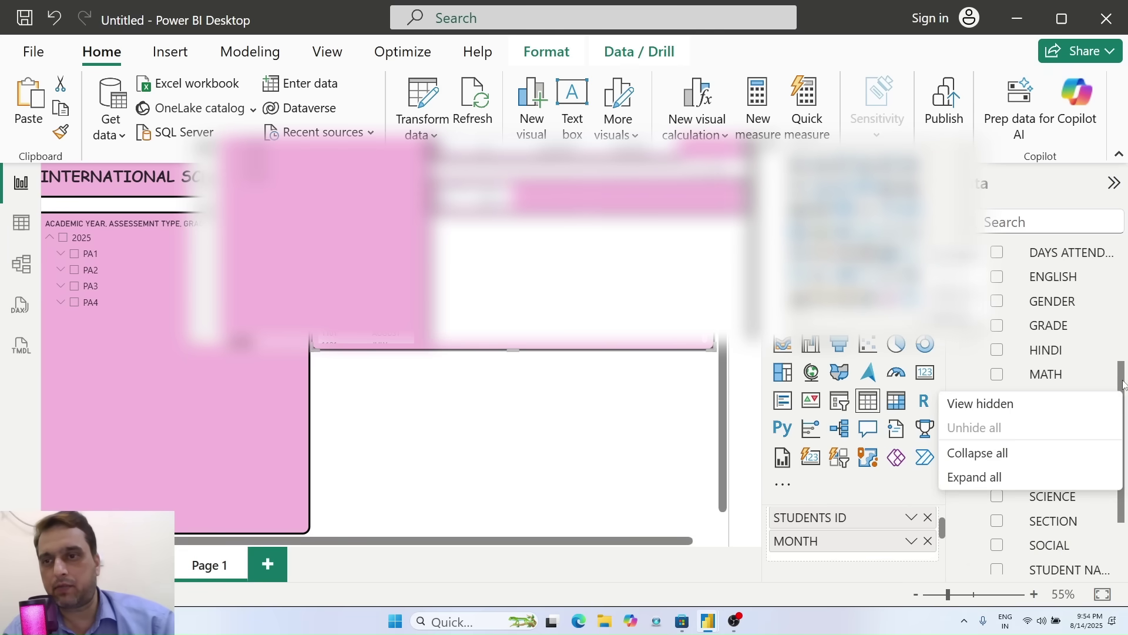
click(1124, 344)
drag(1075, 253, 830, 532)
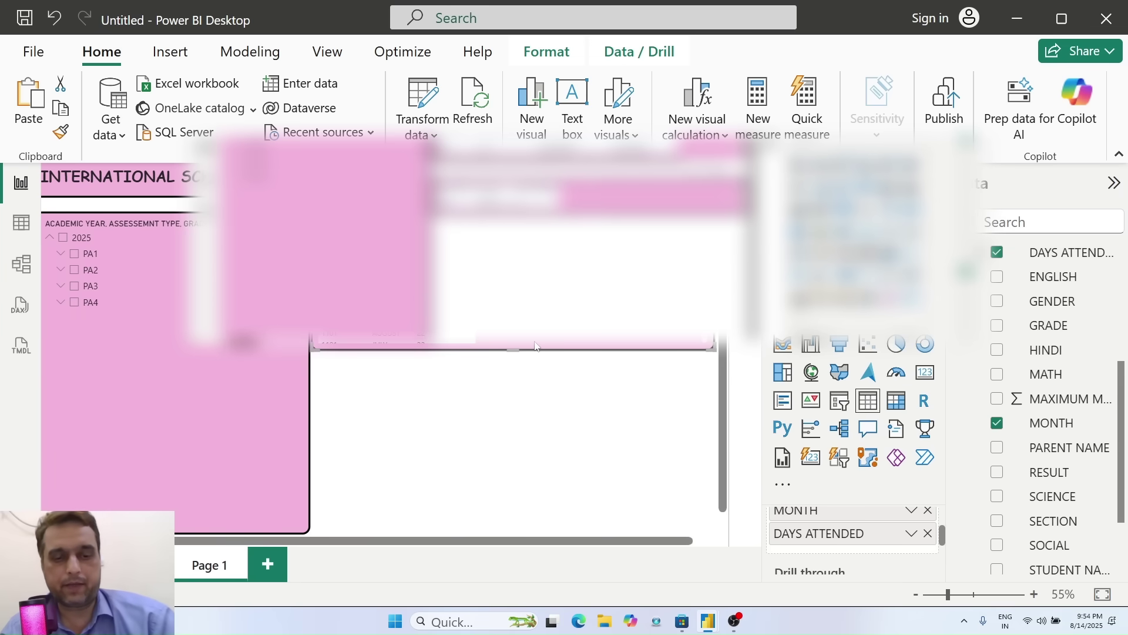
Duplicate the attendance table beneath itself and reduce the copy to STUDENTS ID by removing DAYS ATTENDED and MONTH.
drag(534, 346, 569, 411)
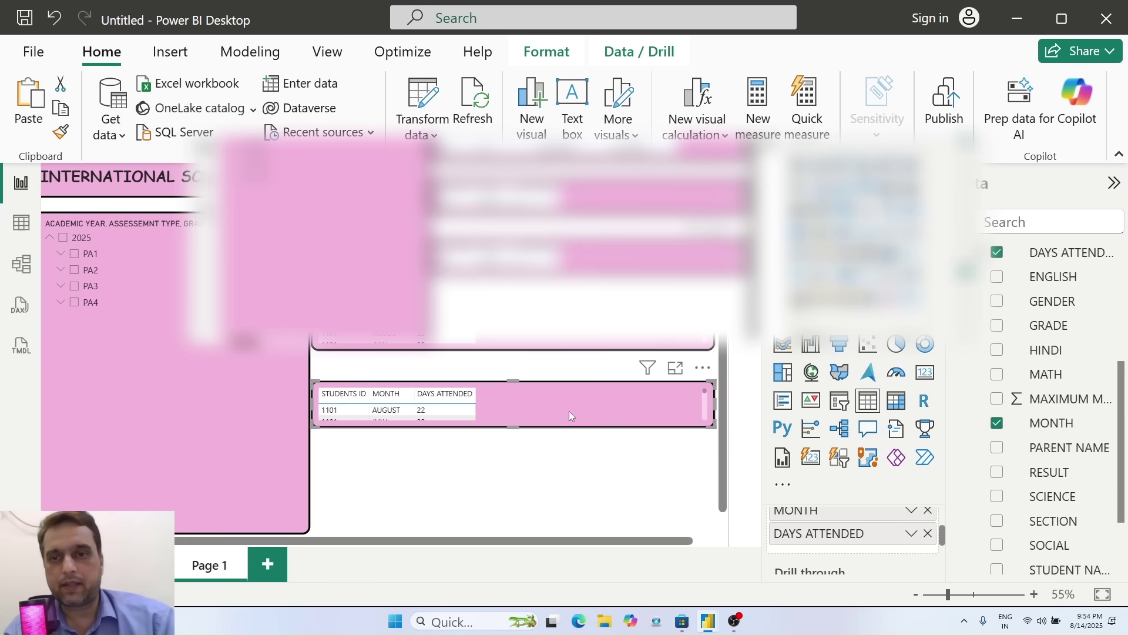
click(928, 533)
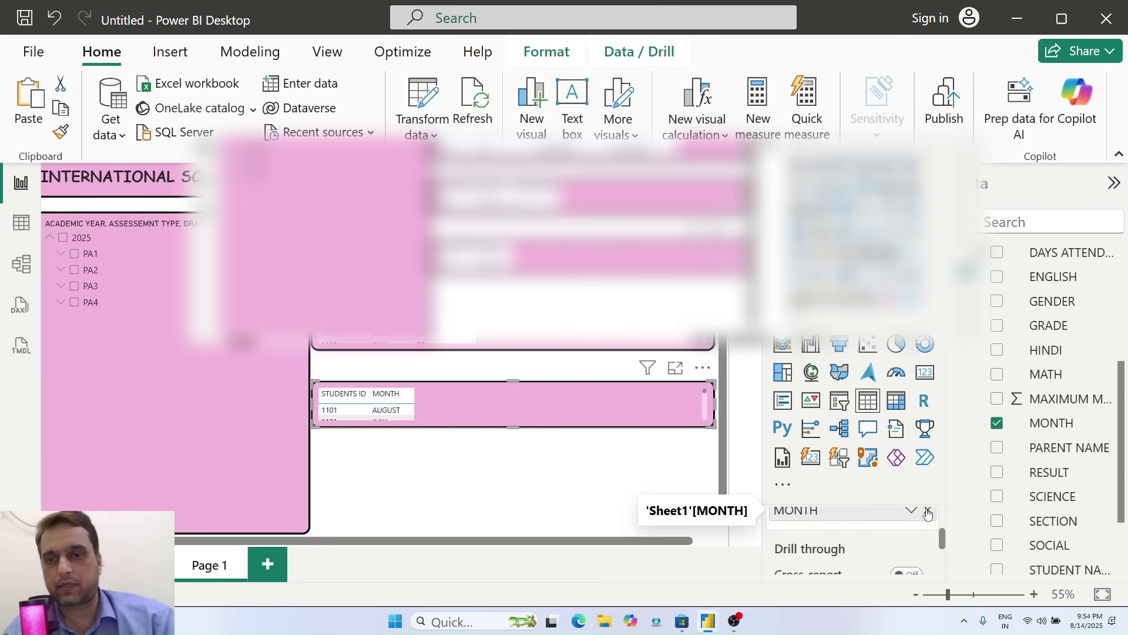
click(927, 511)
drag(945, 548, 944, 532)
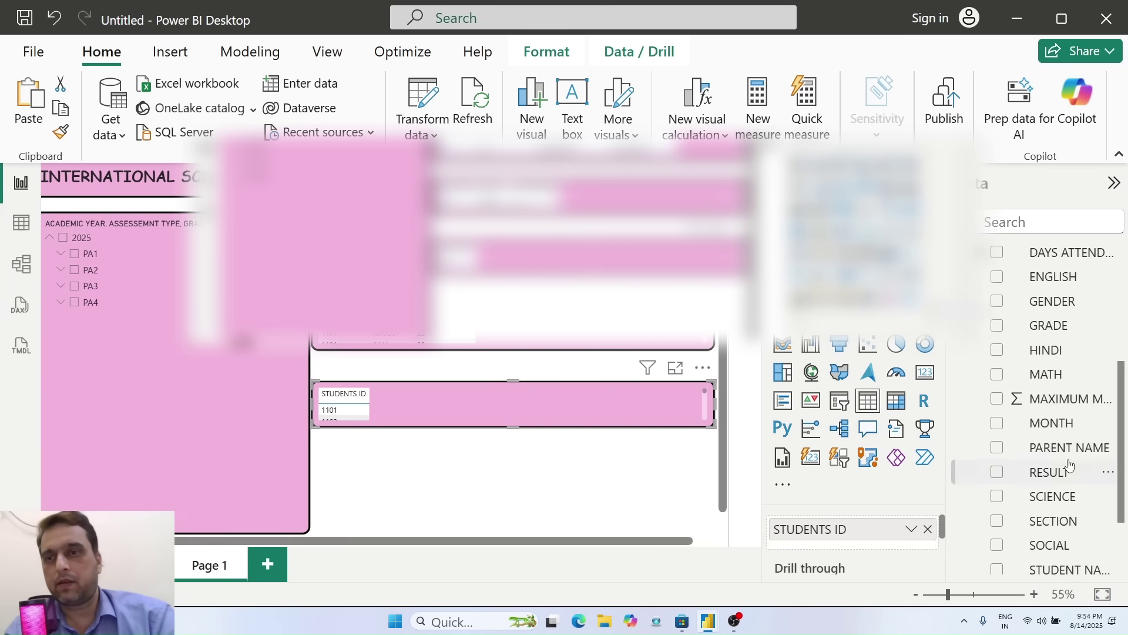
Add the HINDI and MATH fields to the third table as columns after STUDENTS ID.
drag(1042, 357, 849, 542)
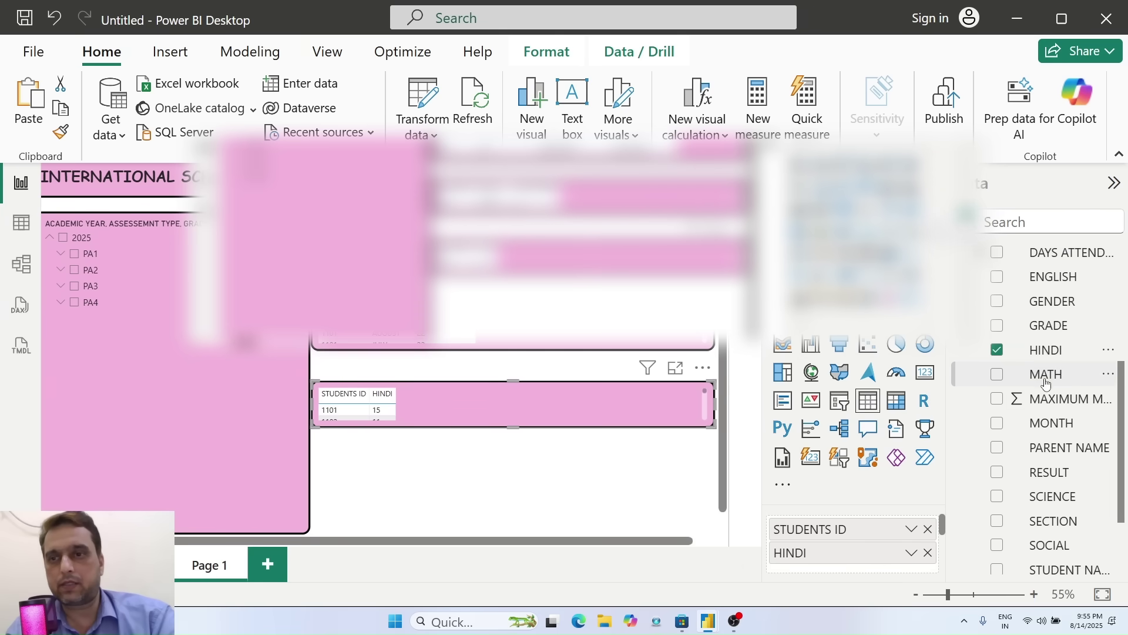
right_click(889, 537)
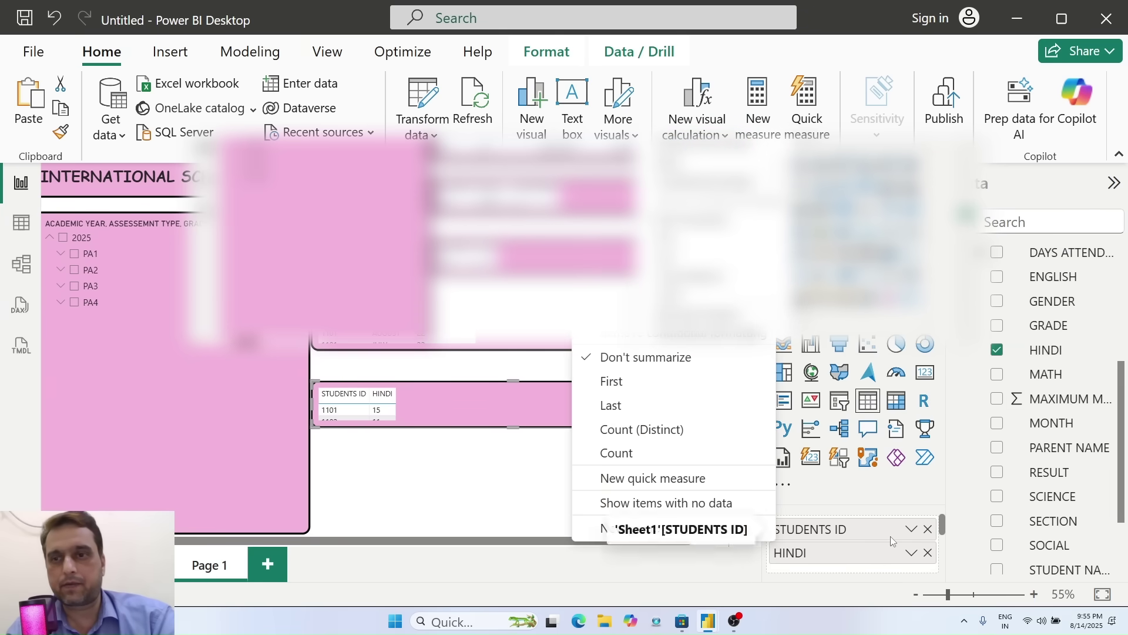
click(1052, 375)
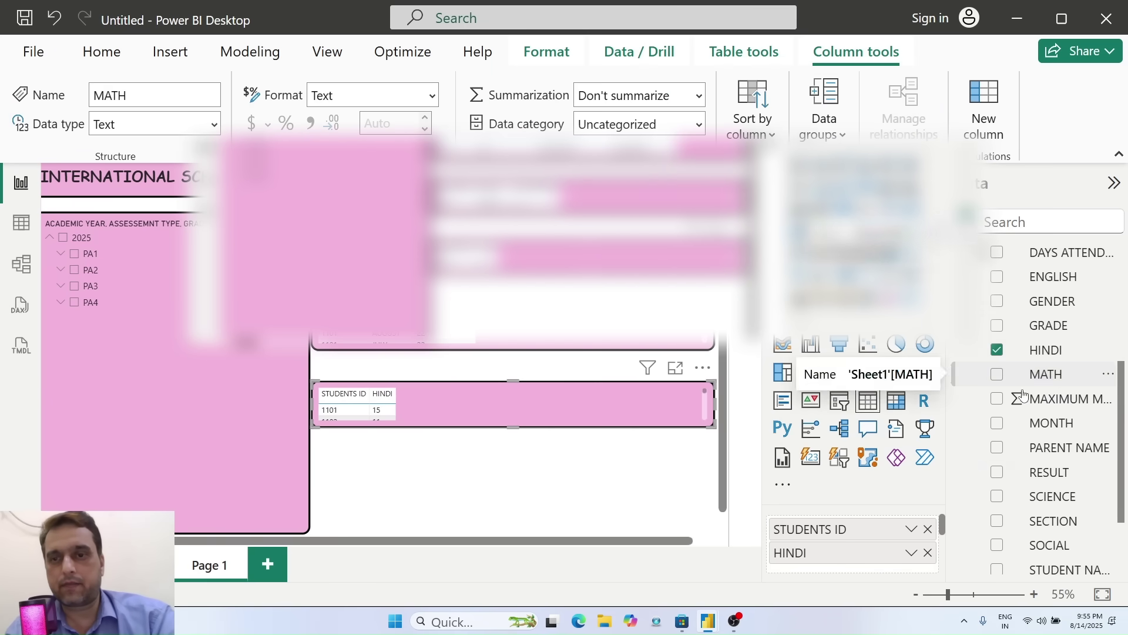
right_click(955, 476)
key(Escape)
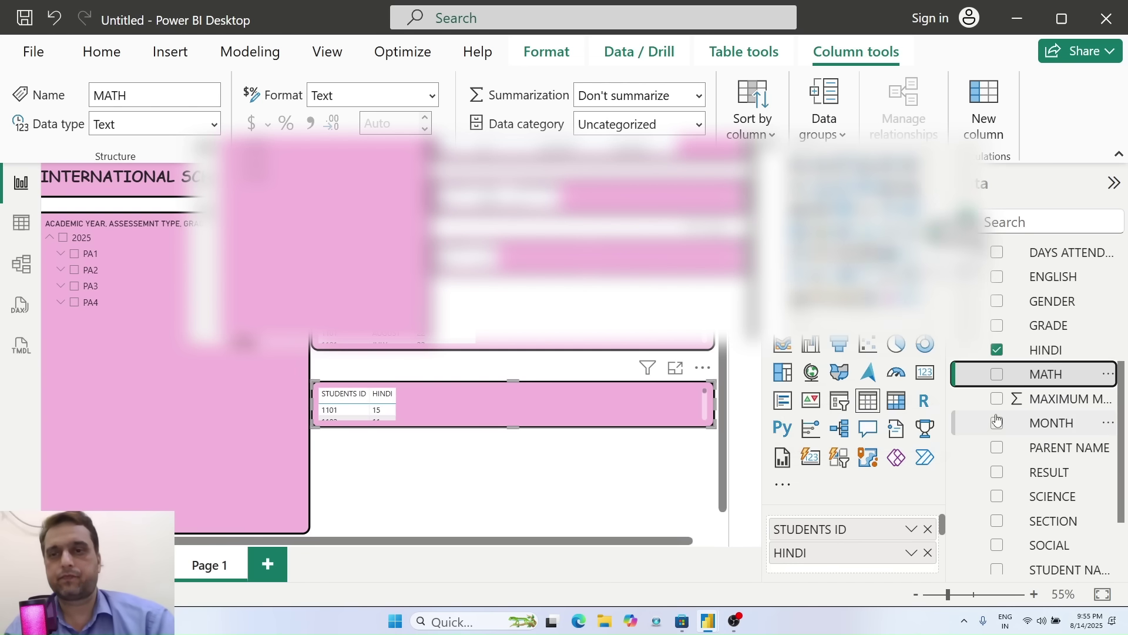
drag(1031, 379, 834, 567)
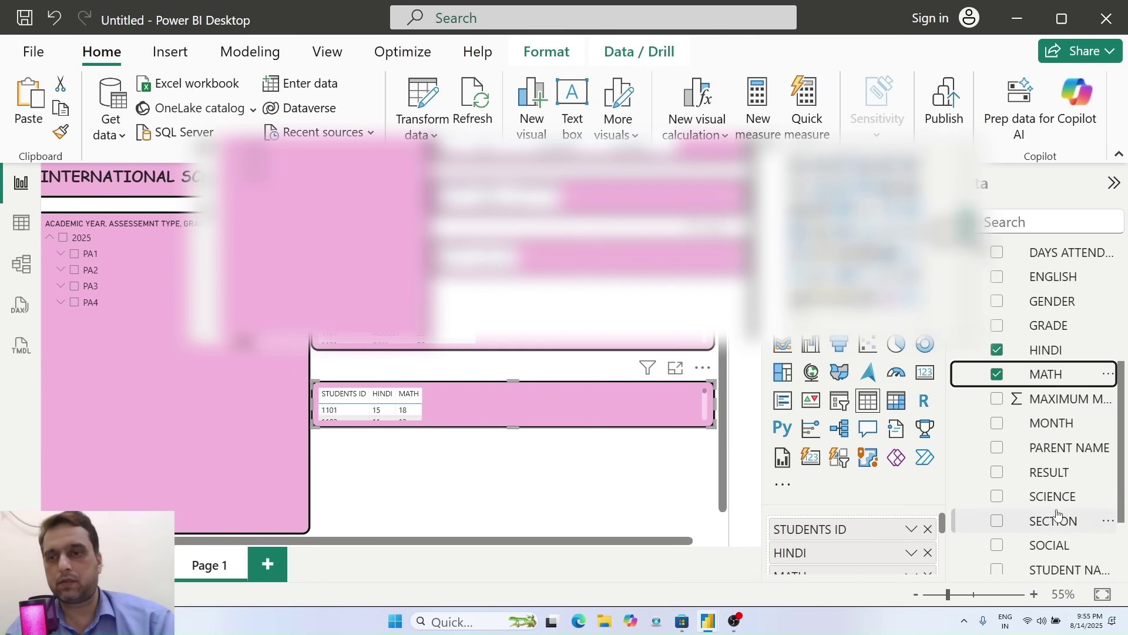
Add SCIENCE after MATH in the marks table, and insert SOCIAL between MATH and SCIENCE.
drag(1049, 497, 853, 544)
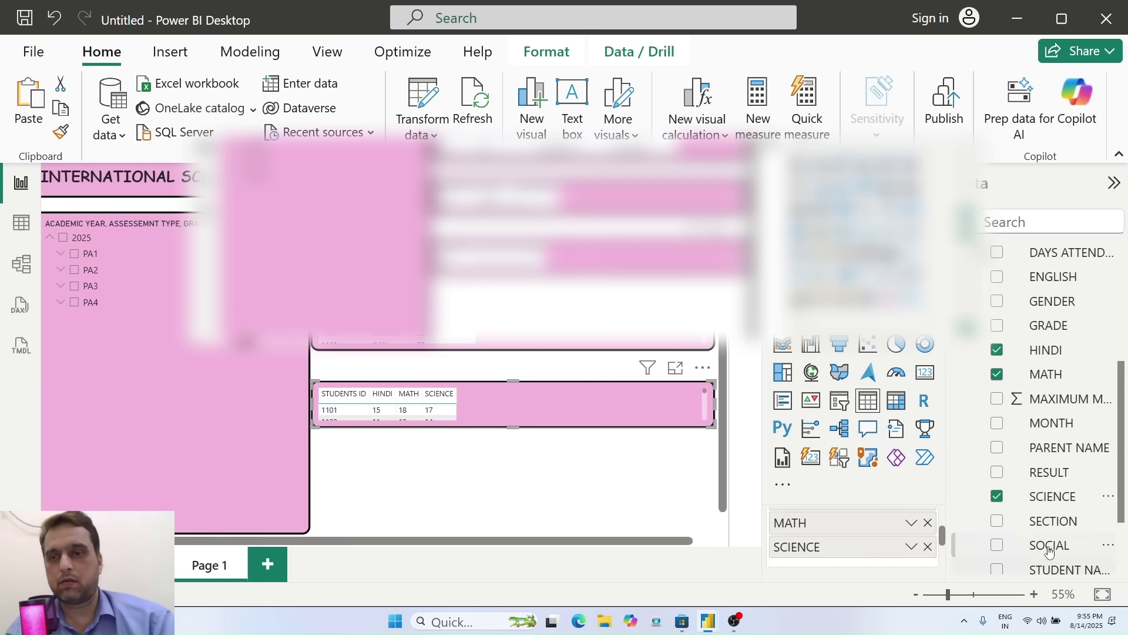
right_click(931, 549)
click(1047, 555)
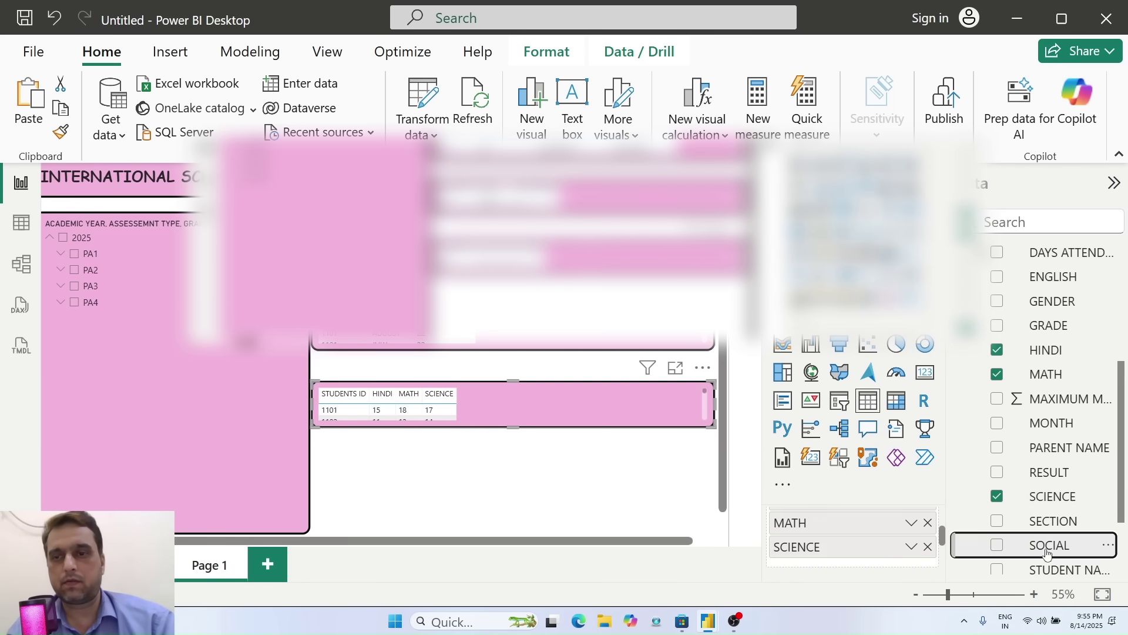
drag(1047, 549, 858, 544)
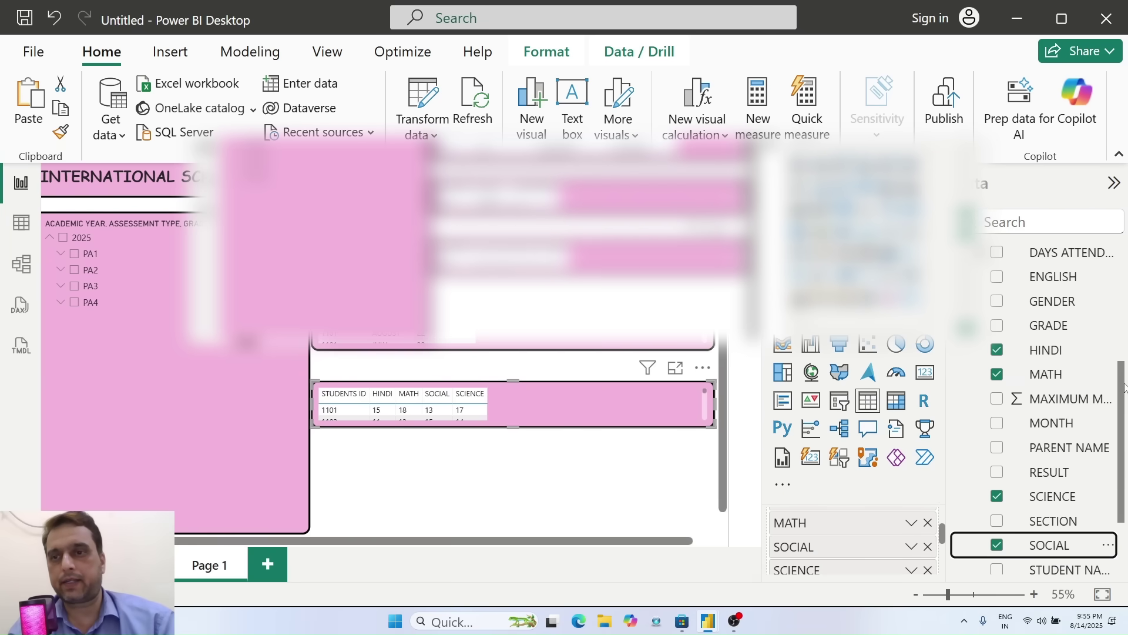
Insert ENGLISH between MATH and SOCIAL in the marks table, and TELUGU between STUDENTS ID and HINDI.
scroll(1116, 387, up, 4)
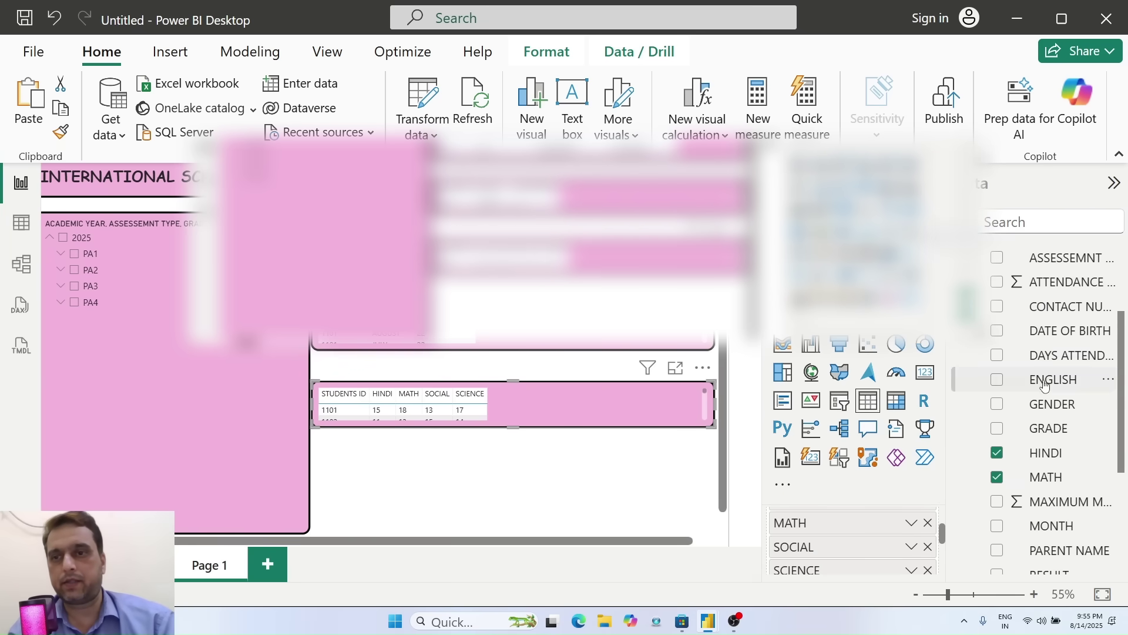
drag(1045, 383, 820, 535)
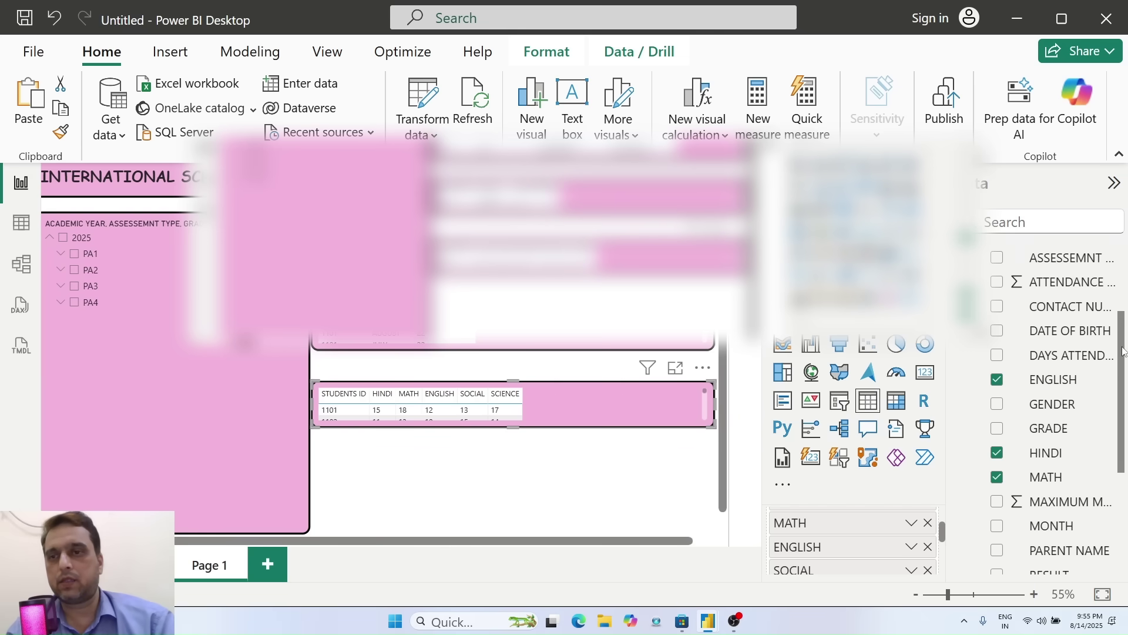
drag(1122, 350, 1126, 275)
drag(1047, 283, 823, 524)
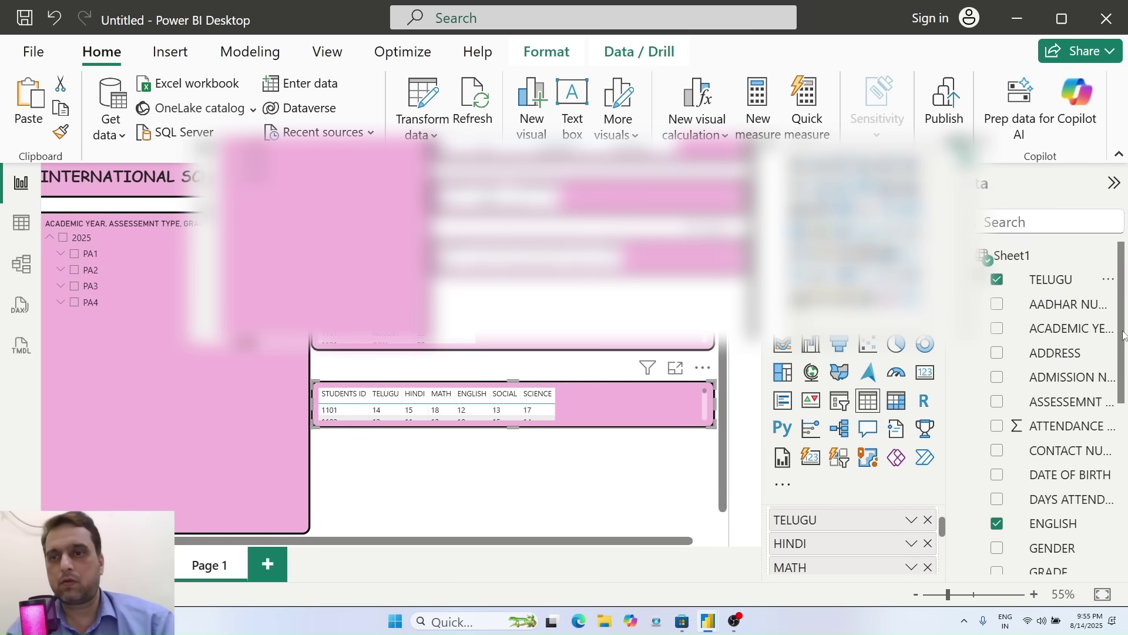
Insert URDU between TELUGU and HINDI in the marks table, and add TOTAL MARKS as the last column after SCIENCE.
drag(1123, 337, 858, 536)
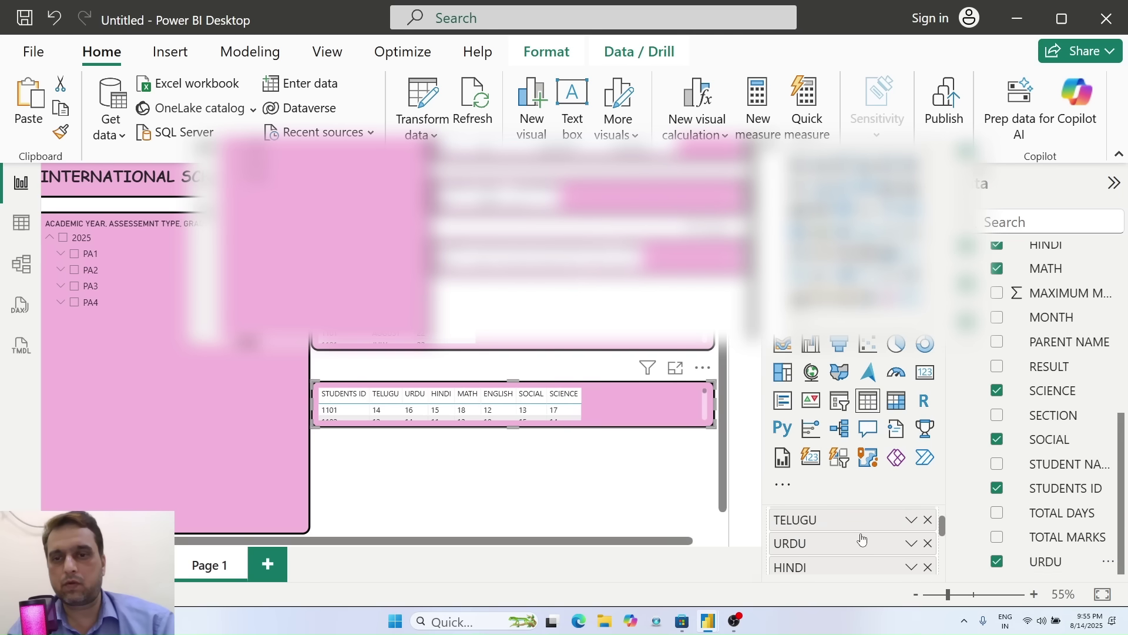
drag(1050, 537, 832, 535)
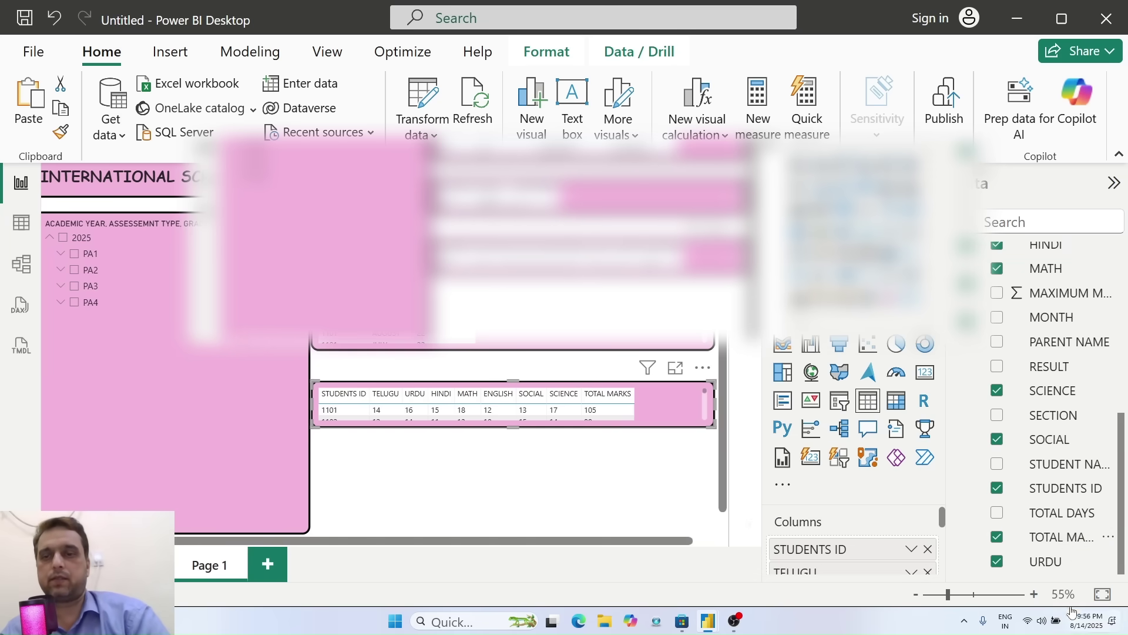
click(970, 595)
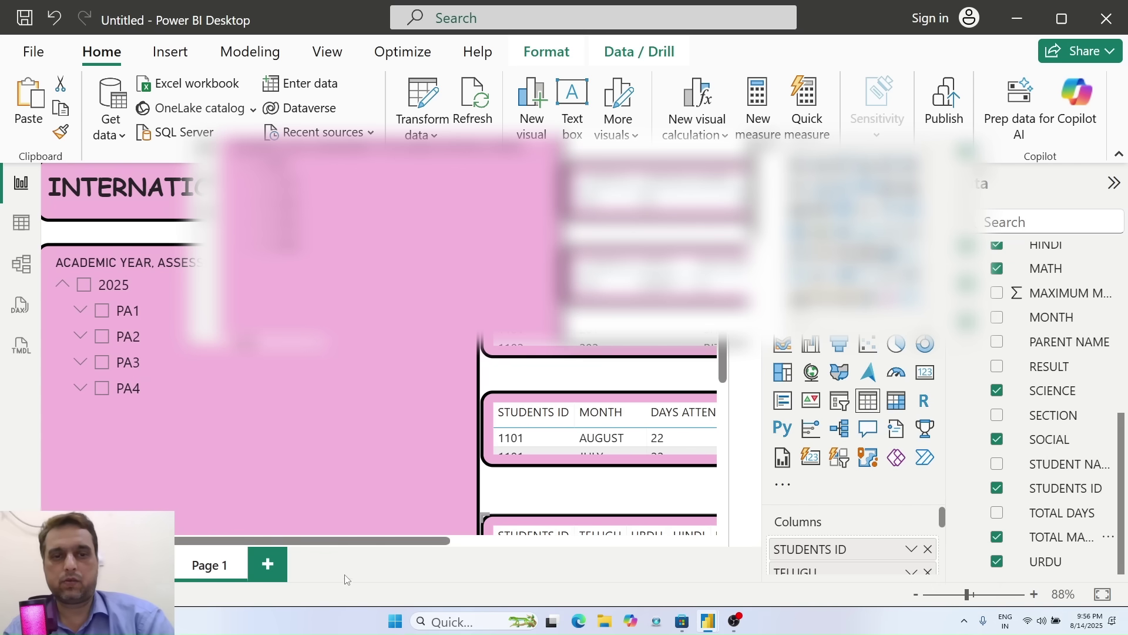
drag(390, 546, 583, 569)
drag(725, 374, 717, 440)
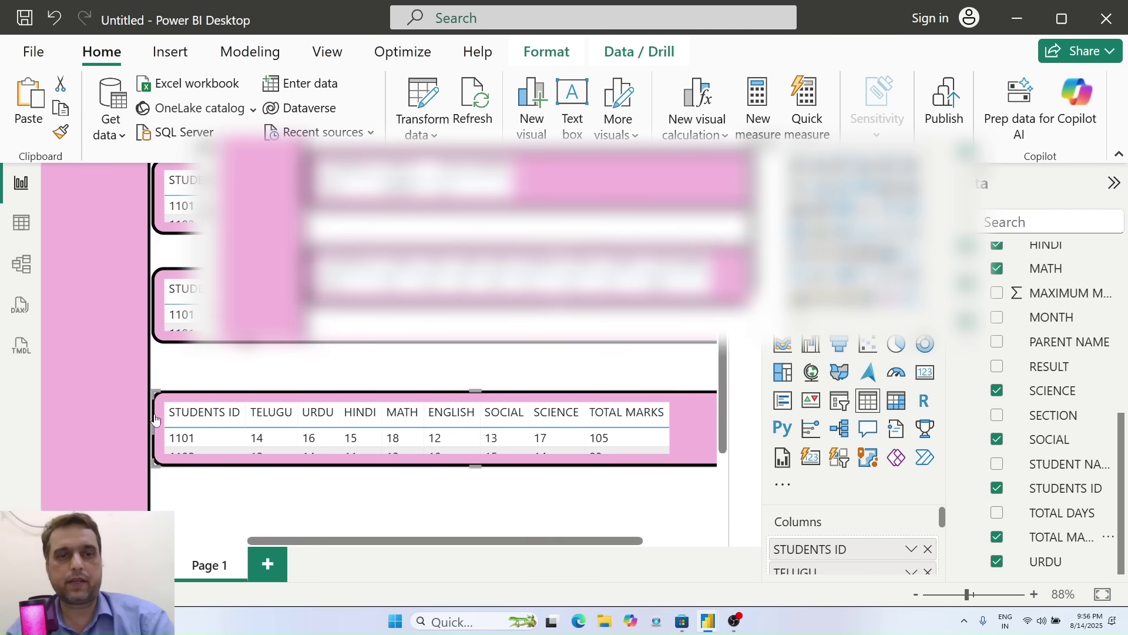
click(475, 500)
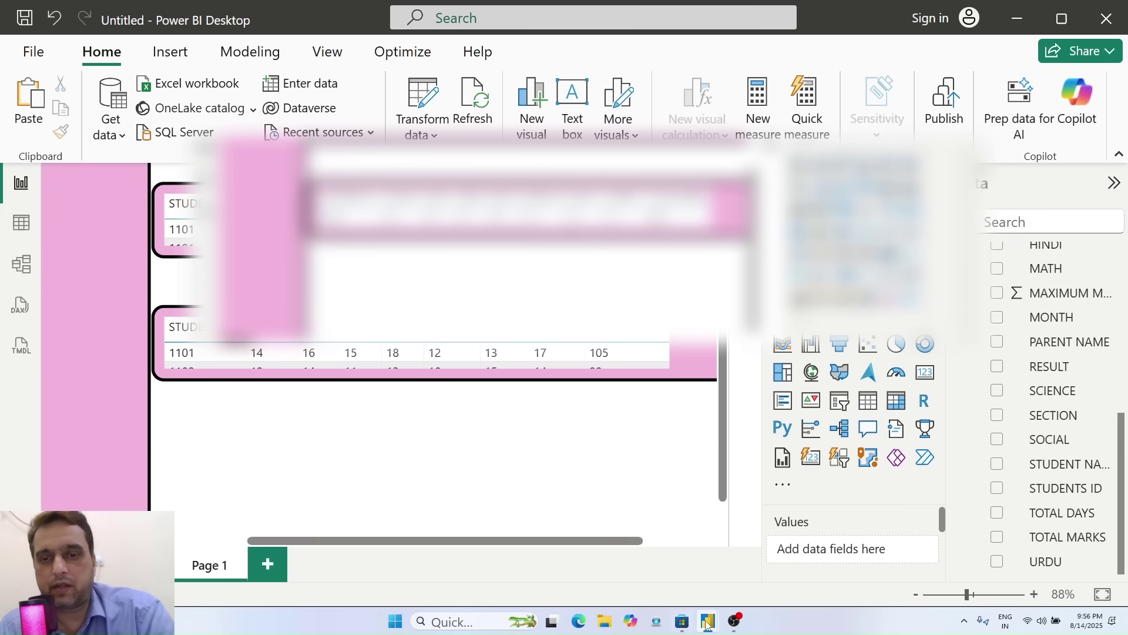
Switch to the 1111 report and collapse the PA1 branch in its hierarchical slicer, then collapse and re-expand 2025.
mouse_move(708, 624)
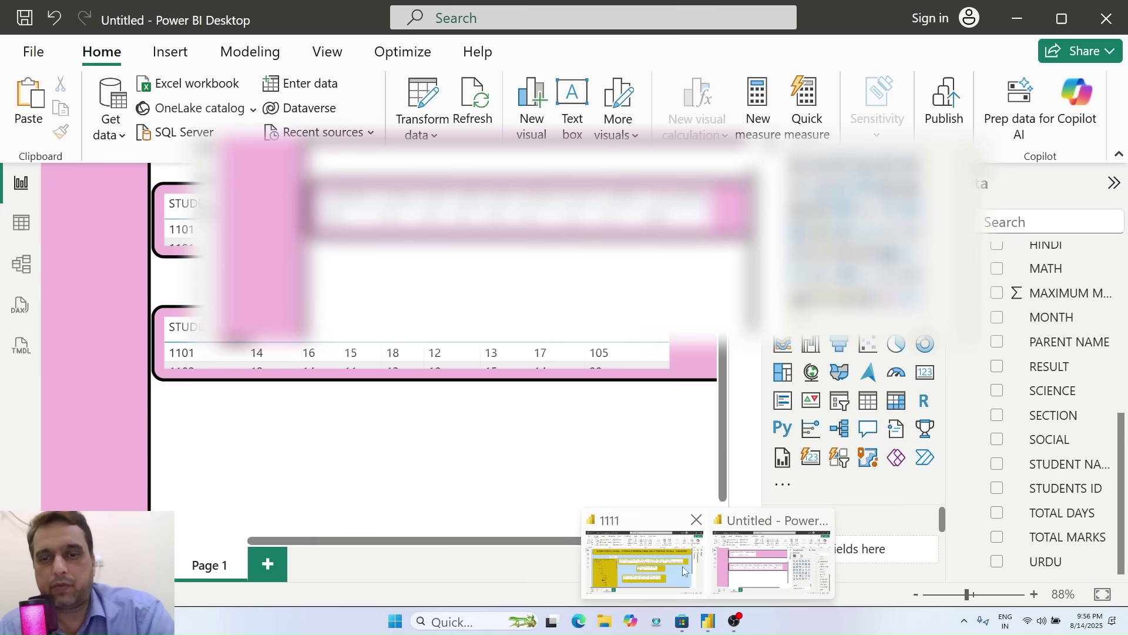
click(645, 559)
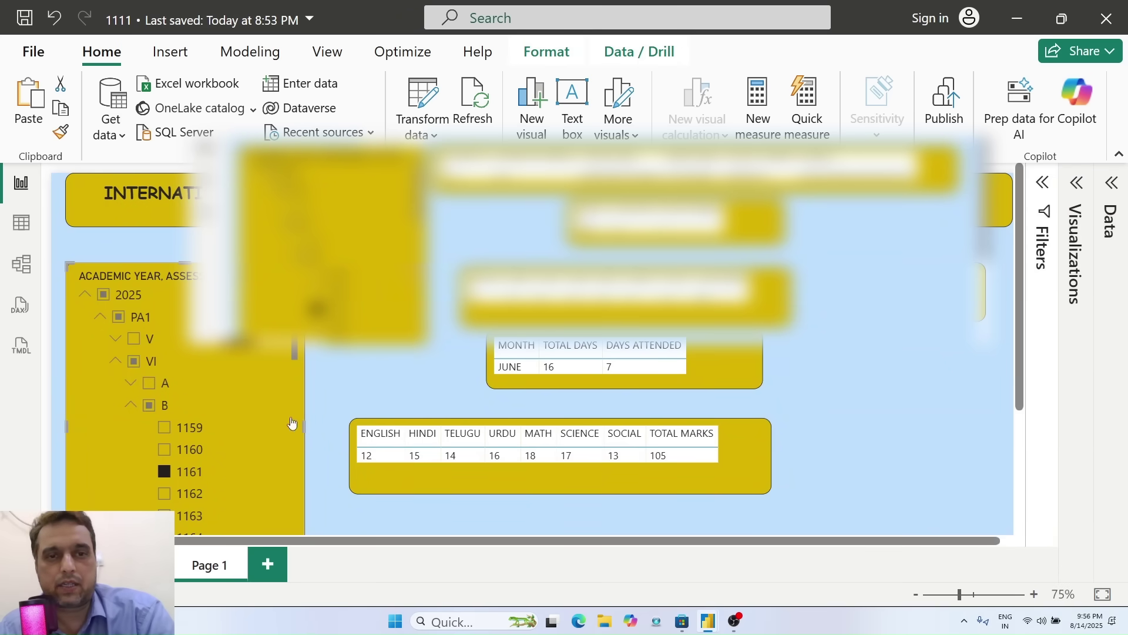
click(98, 317)
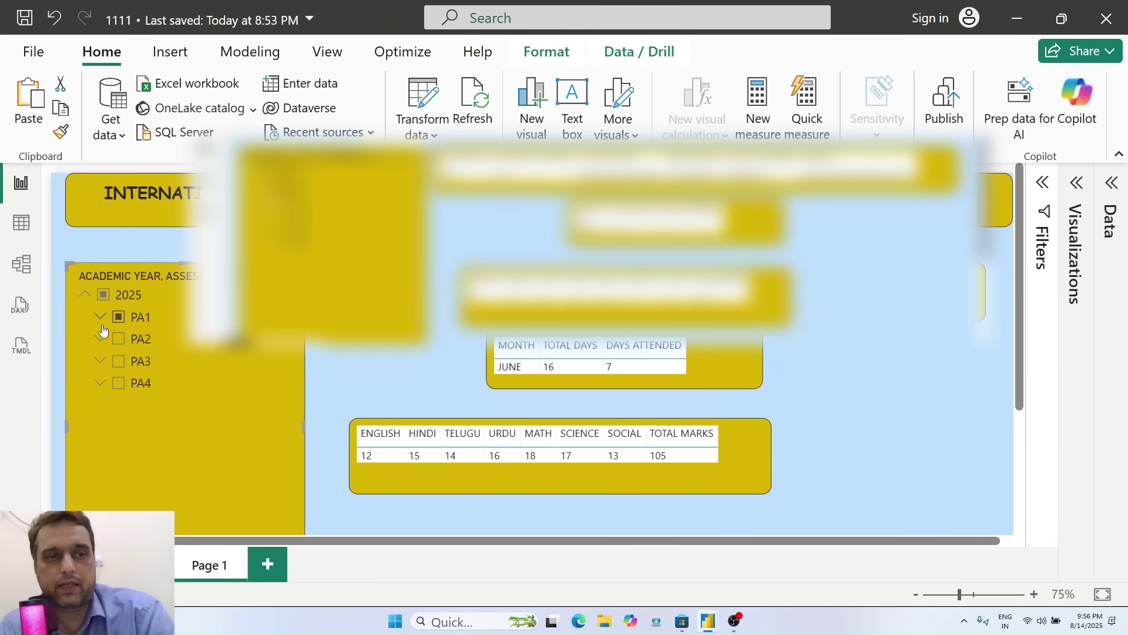
click(85, 299)
click(86, 298)
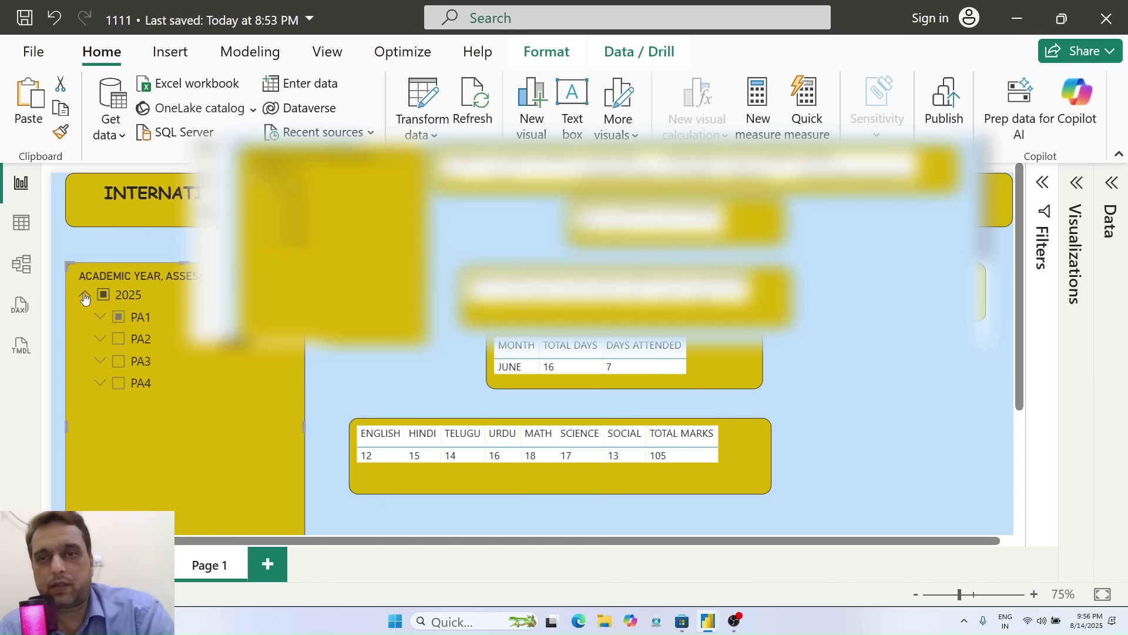